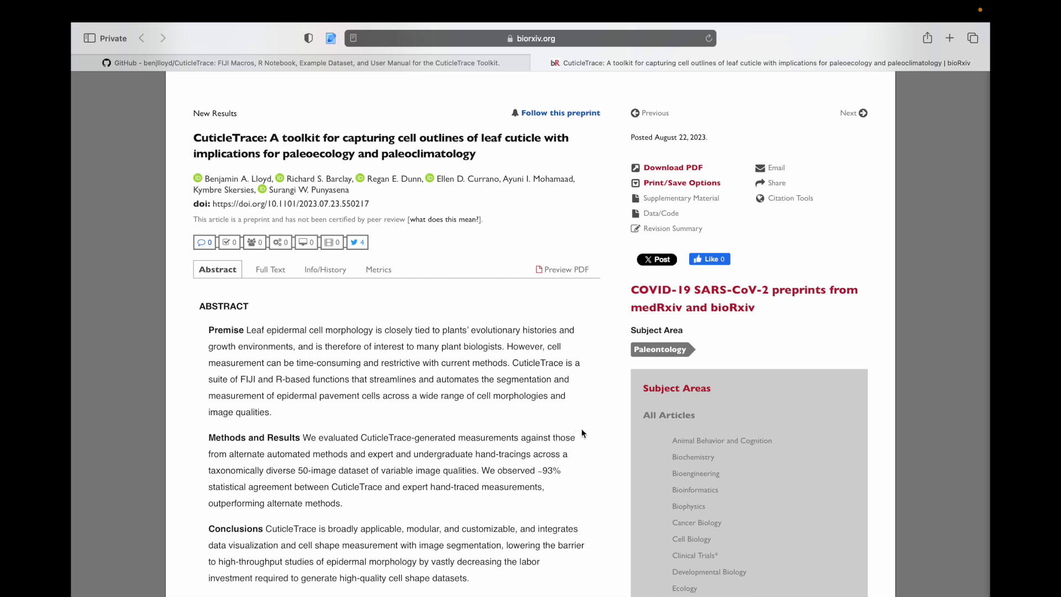
- Download the CuticleTrace repository from its GitHub page as a ZIP archive
click(380, 63)
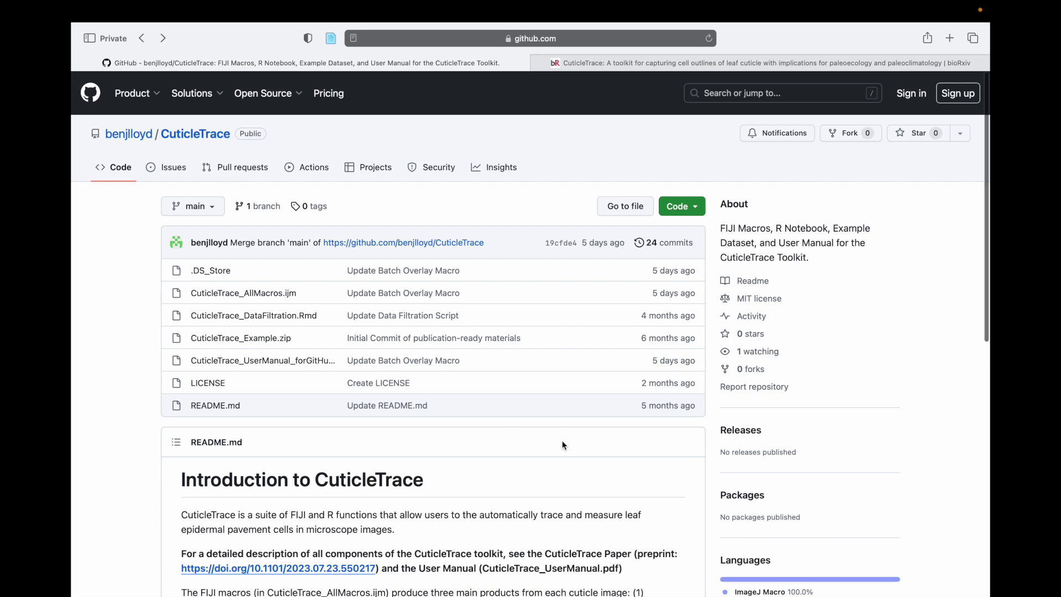
scroll(563, 445, down, 4)
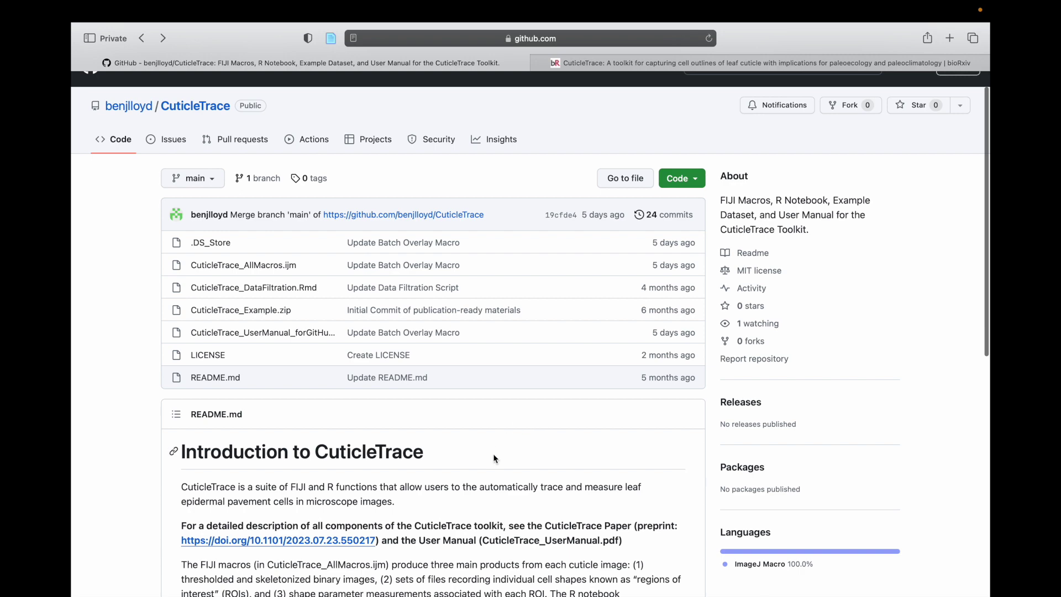
scroll(594, 386, up, 2)
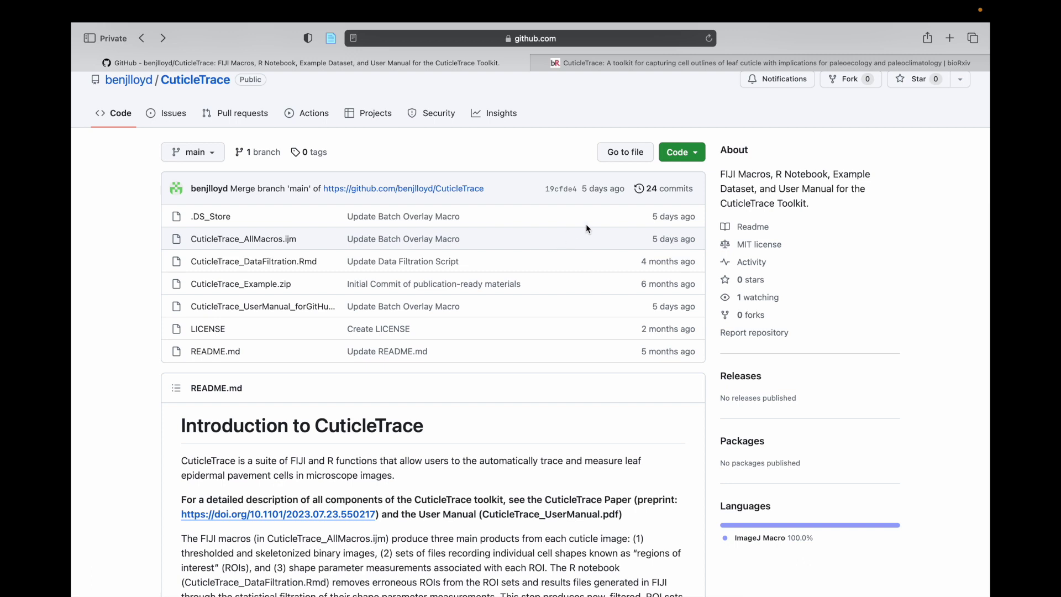
click(695, 153)
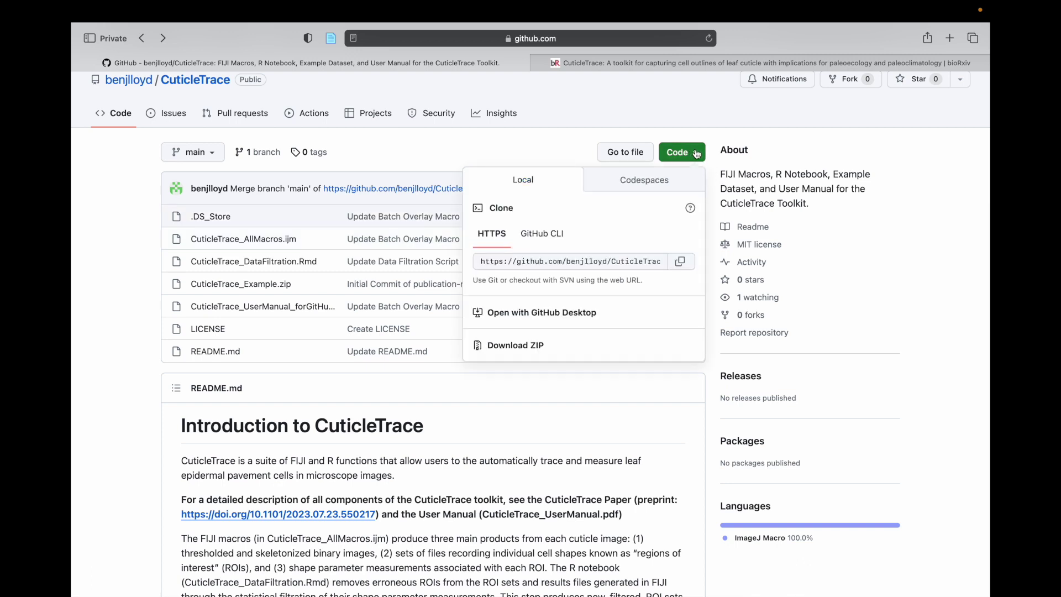
click(531, 352)
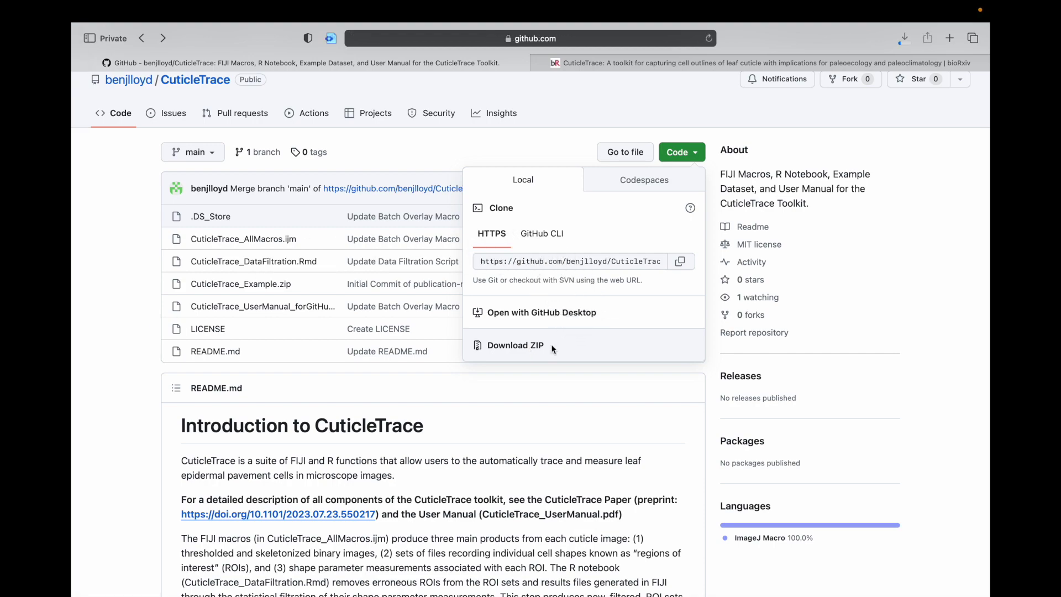
- Open the CuticleTrace-main folder on the desktop and preview CuticleTrace_UserManual_forGitHub.pdf
key(ctrl+Left)
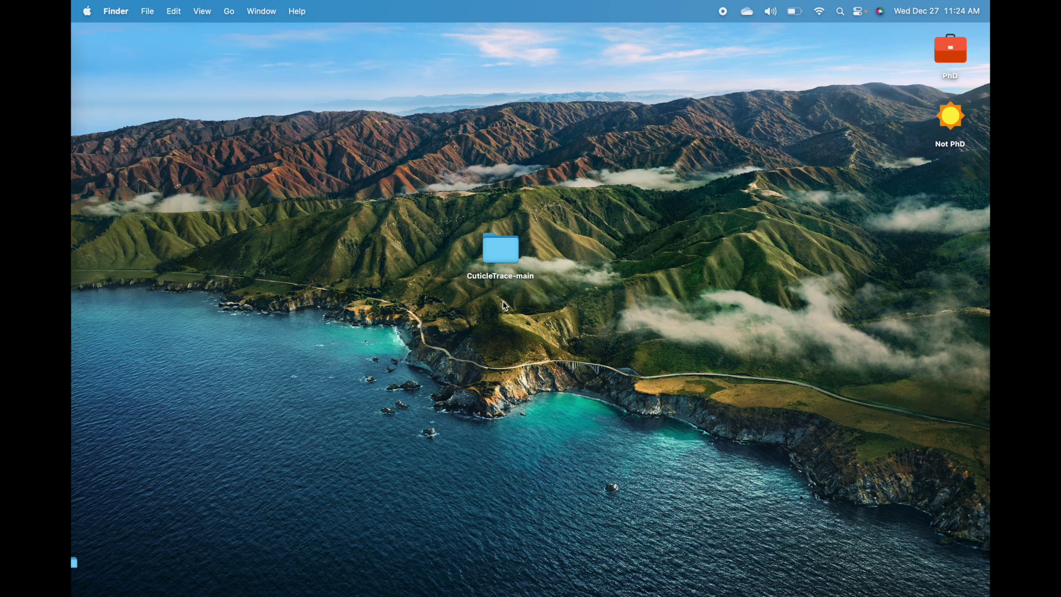
double_click(500, 249)
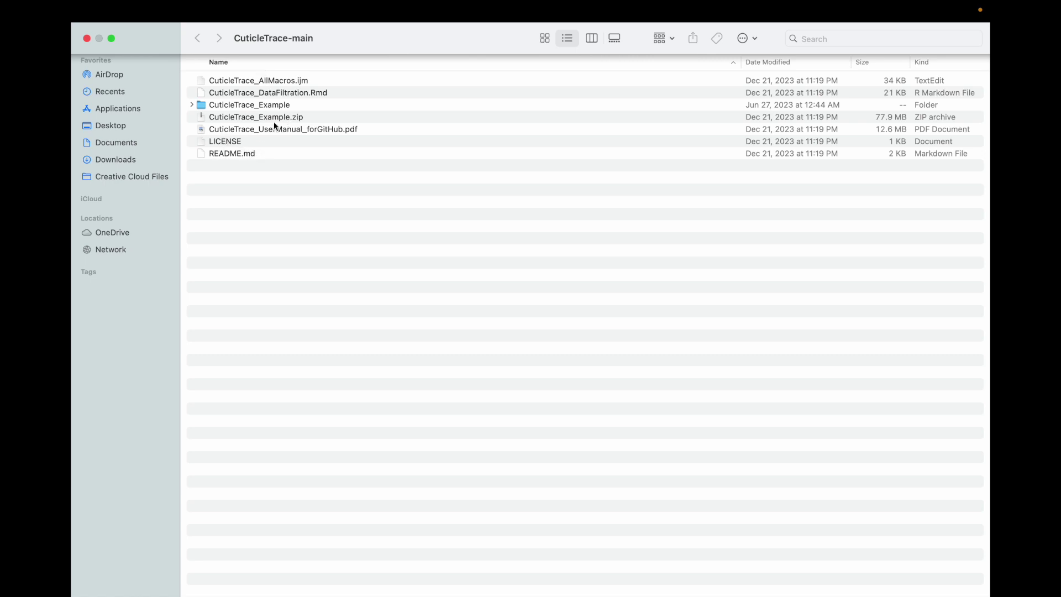
click(256, 131)
key(space)
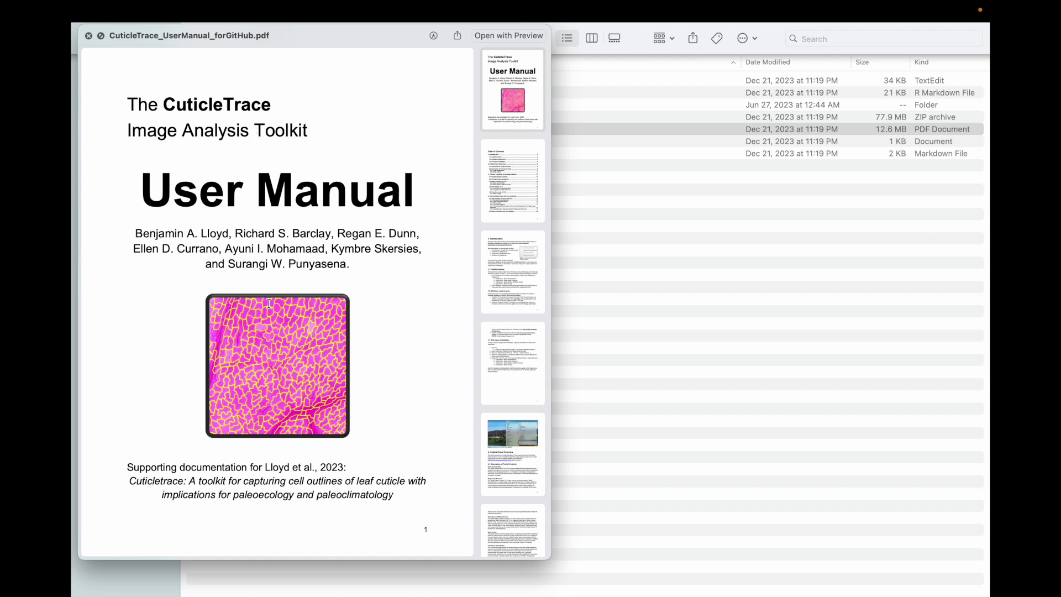
key(space)
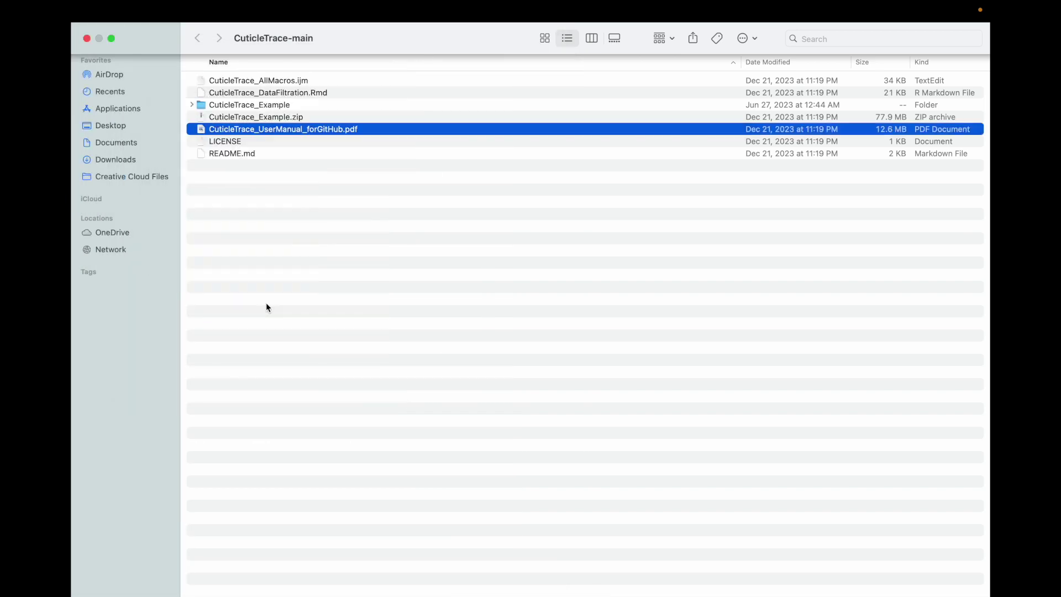
- Expand the CuticleTrace_Example folder down to the Images folder inside Example_Dataset
click(219, 117)
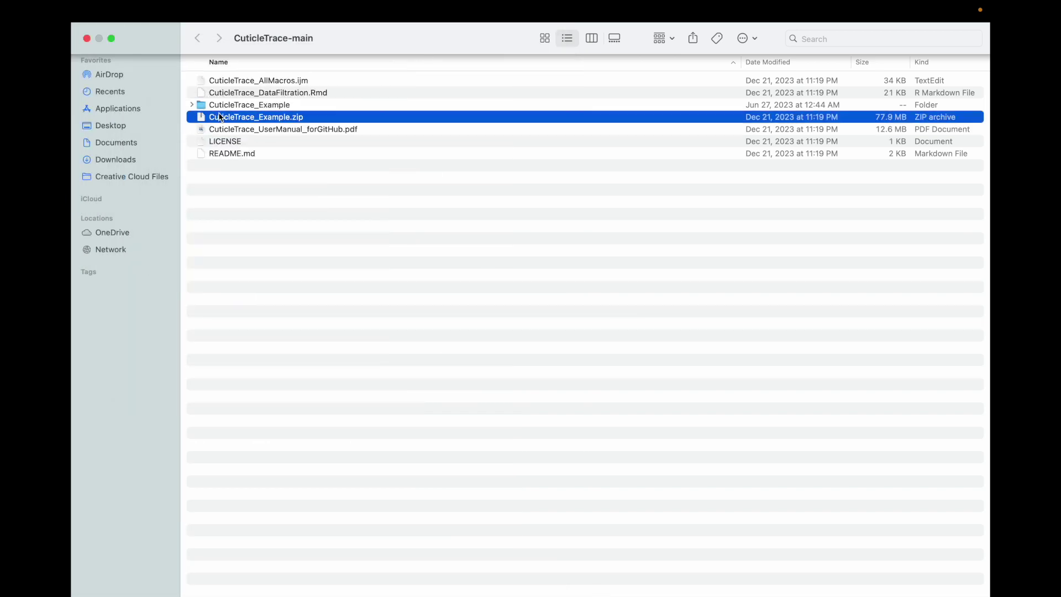
click(190, 105)
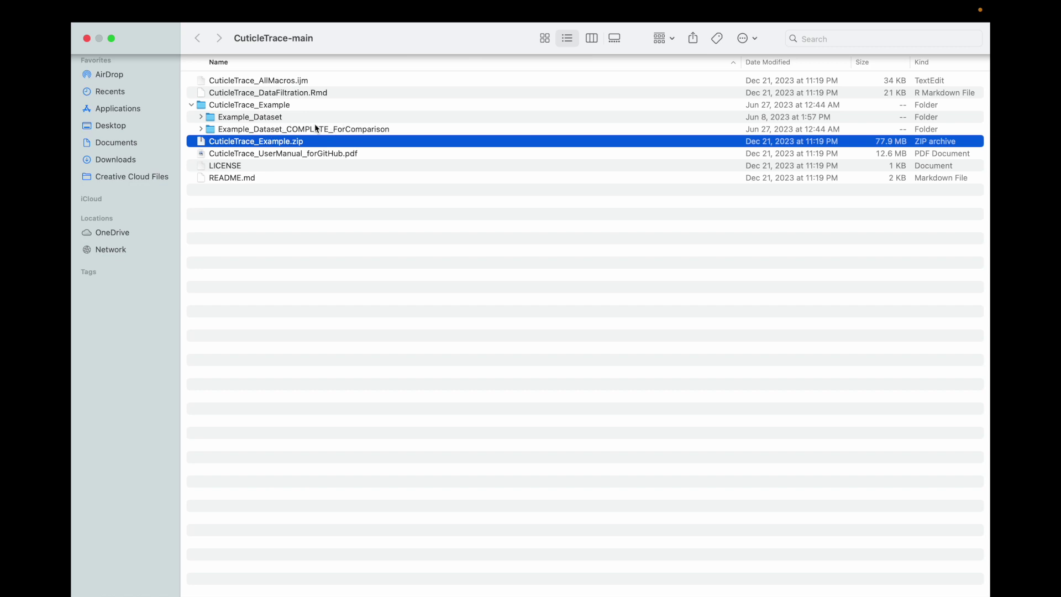
click(200, 117)
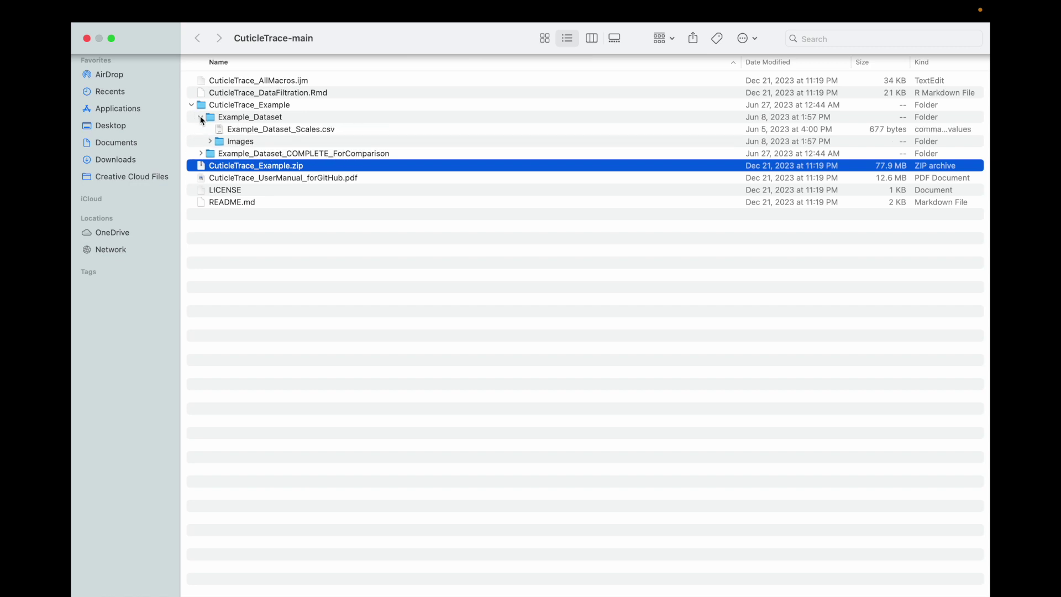
click(210, 141)
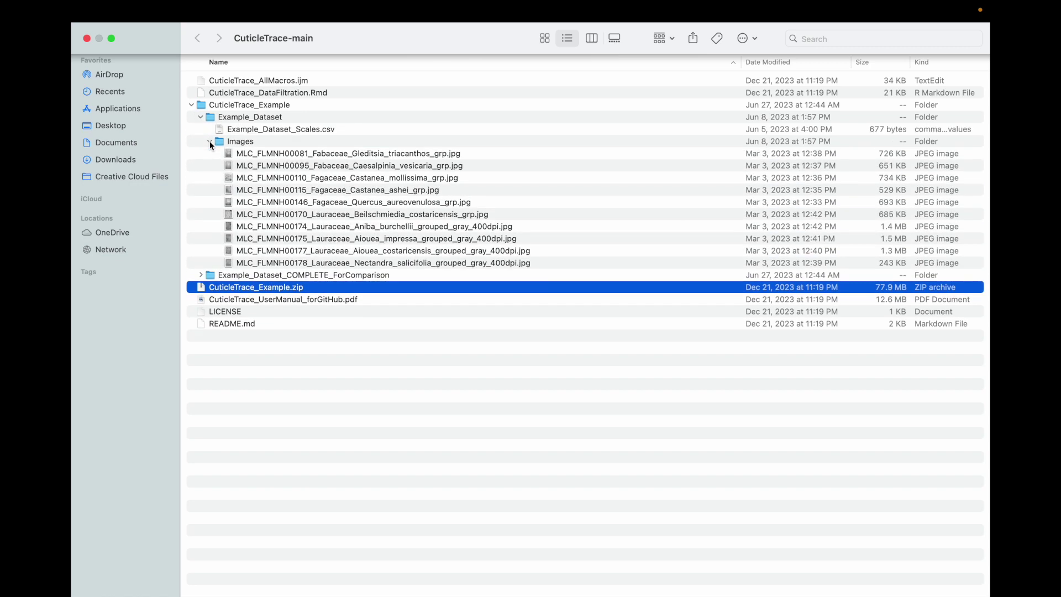
- Preview the leaf cuticle images from Gleditsia triacanthos through Aniba burchellii and collapse the Images folder
click(259, 154)
key(space)
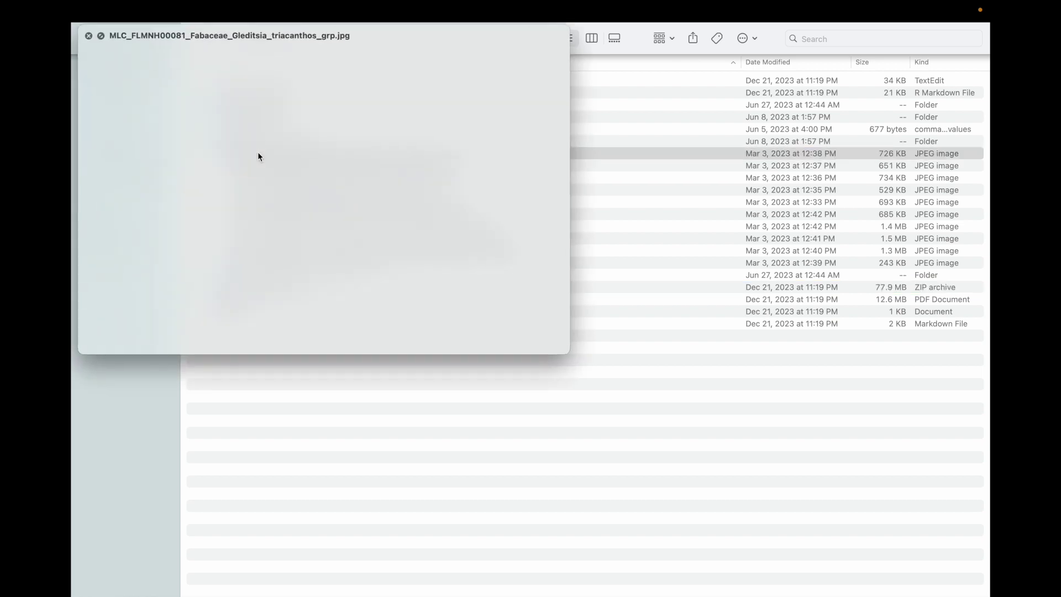
key(Down)
key(Down)
key(Down)
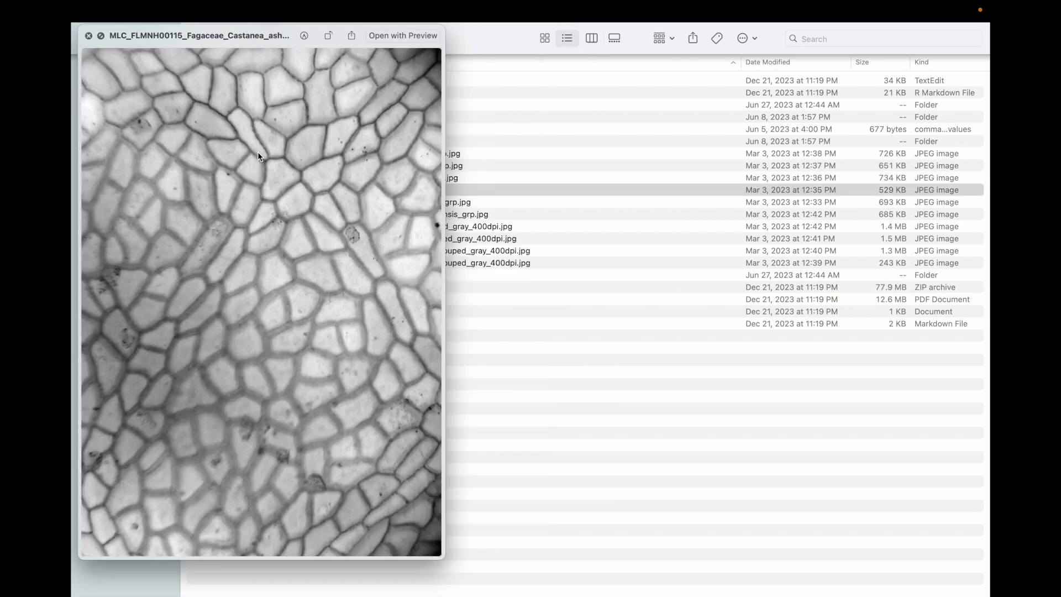
key(Down)
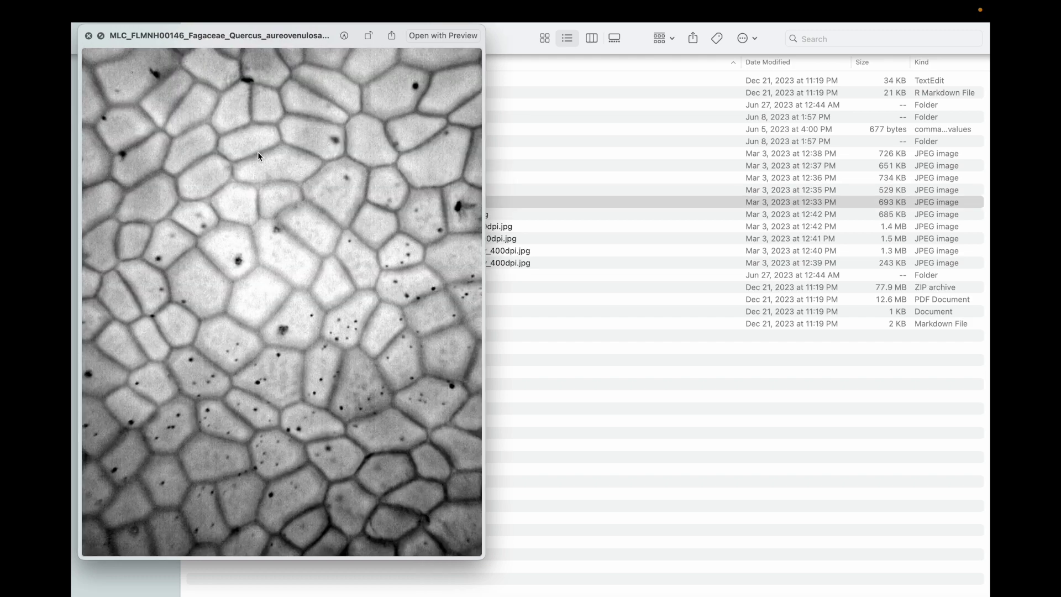
key(Down)
key(Down)
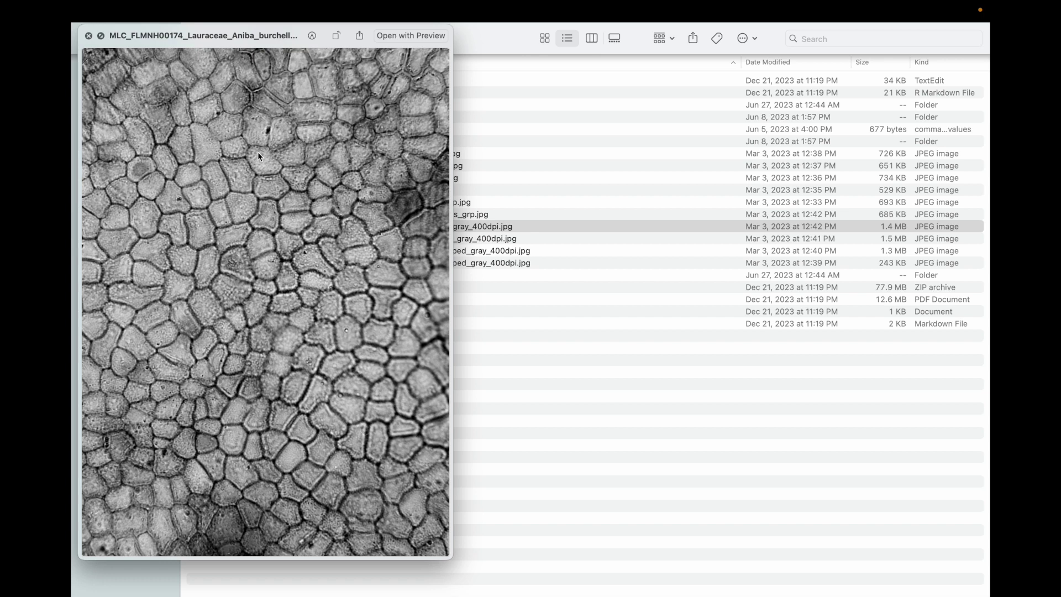
key(space)
click(210, 141)
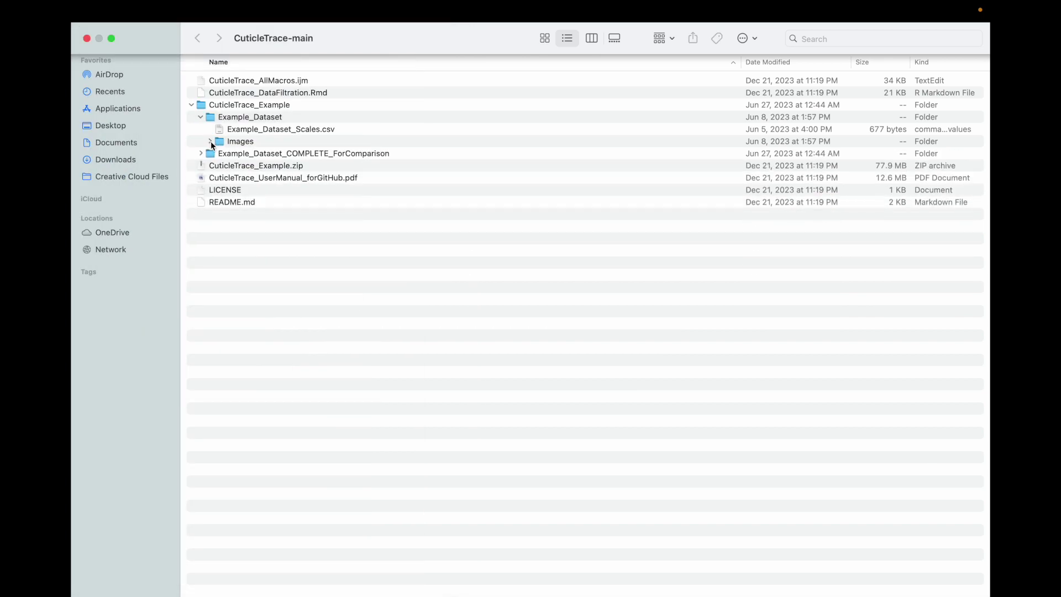
- Preview Example_Dataset_Scales.csv to examine the image scales and collapse the Example_Dataset folder
click(244, 131)
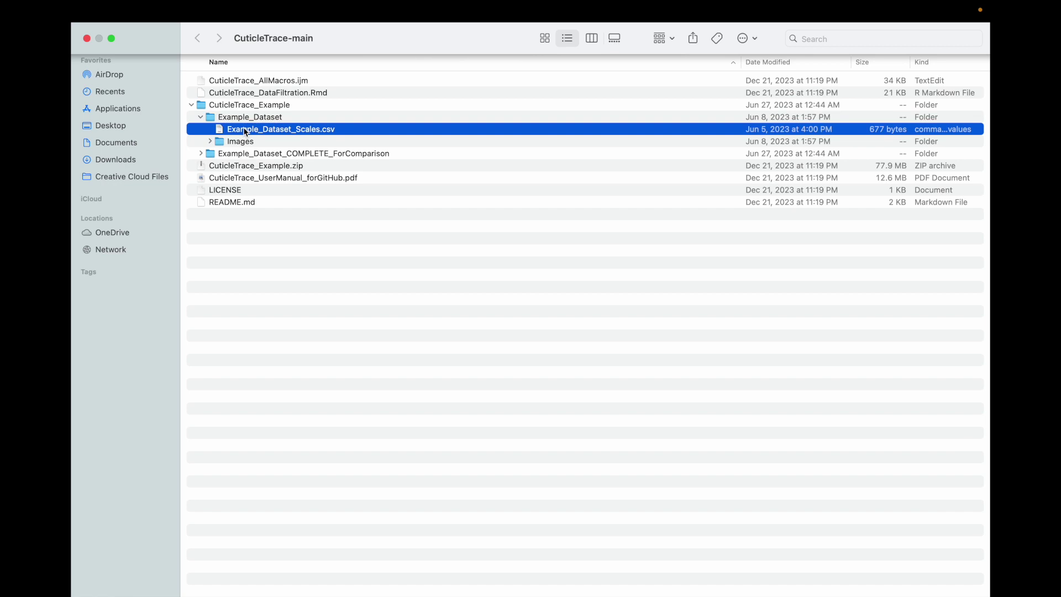
key(space)
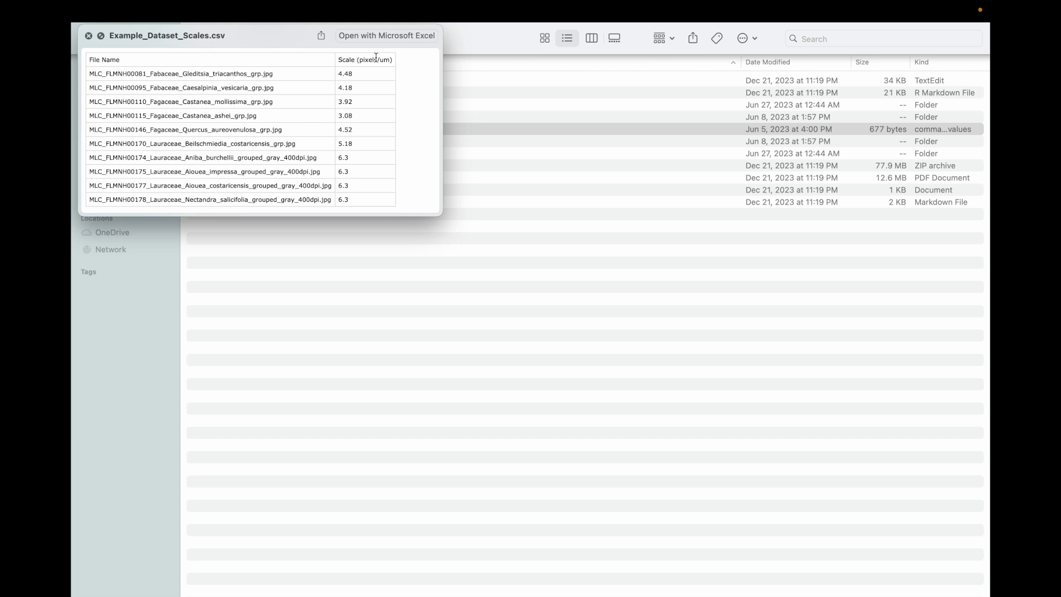
key(space)
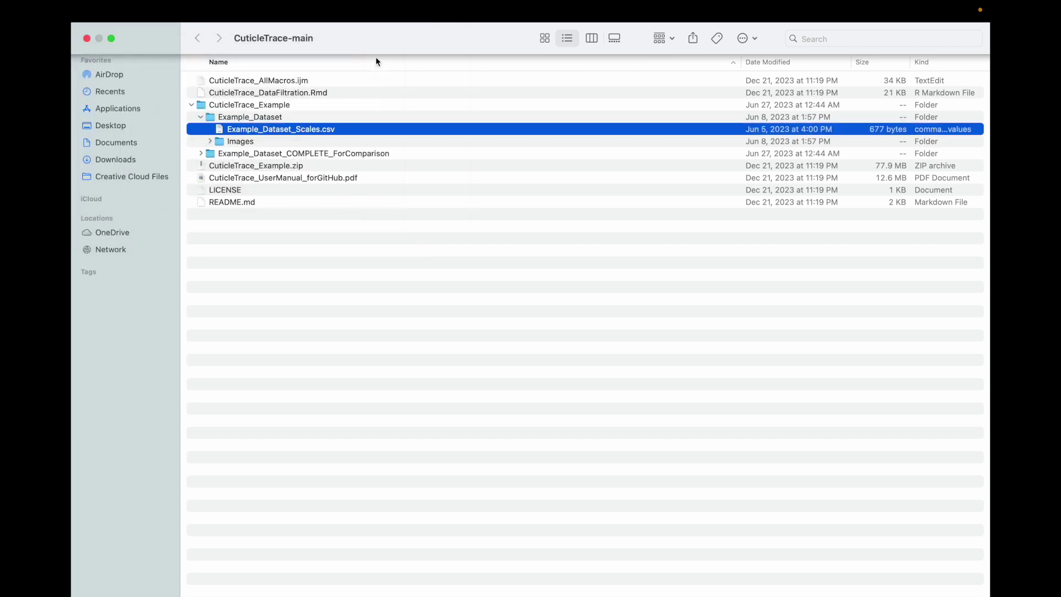
click(198, 118)
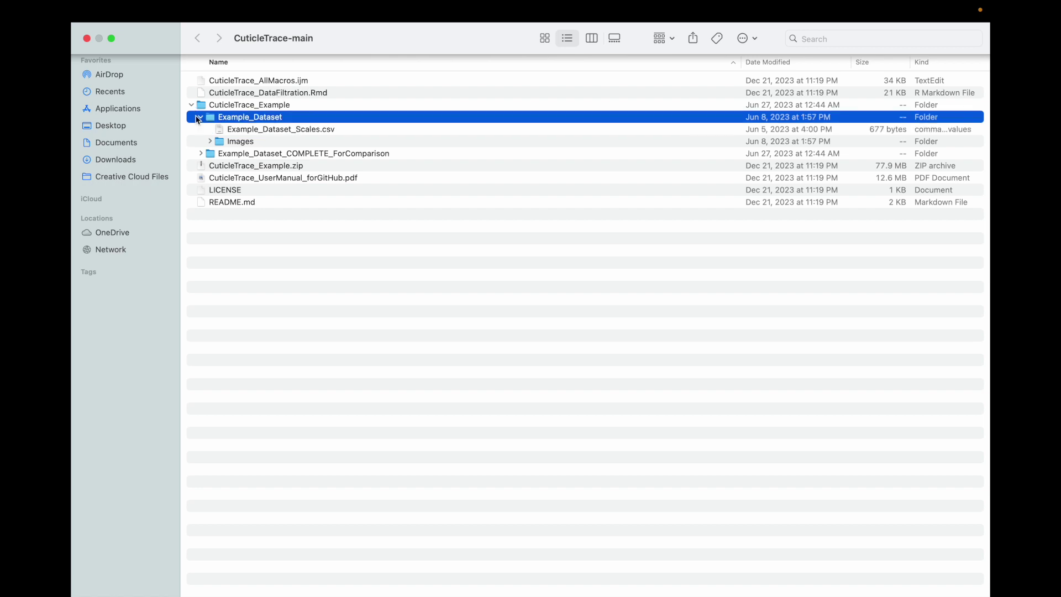
click(200, 117)
- Expand Example_Dataset_COMPLETE_ForComparison and examine the contents of its Results_Files folder
click(247, 130)
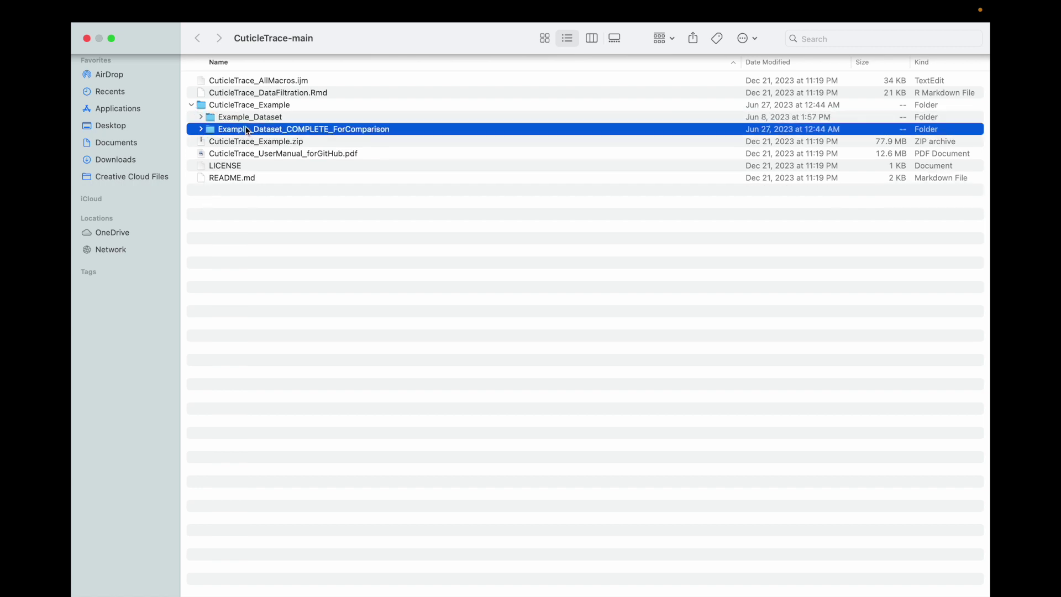
click(201, 129)
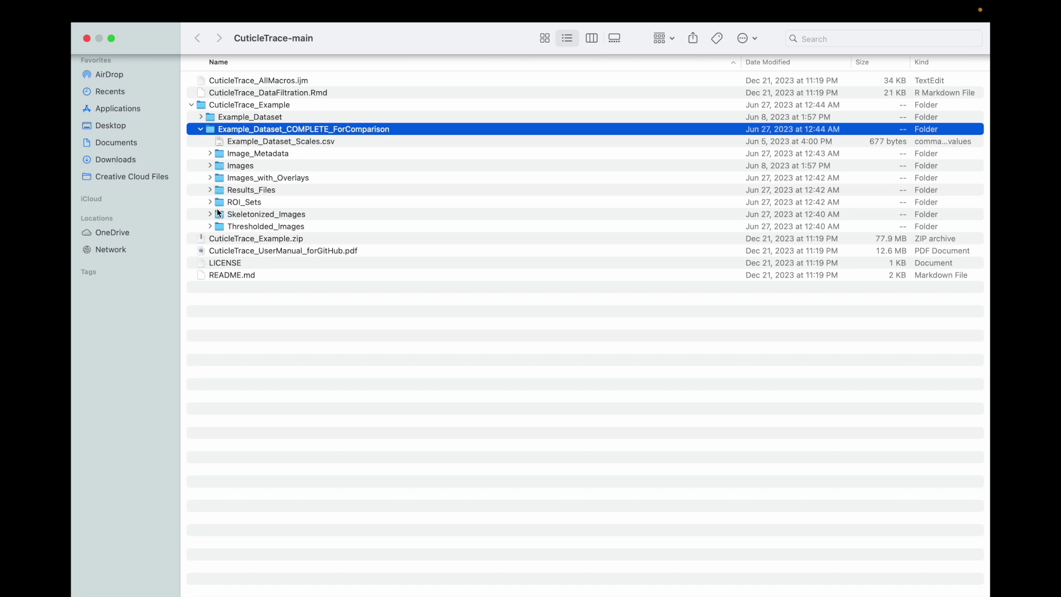
click(210, 190)
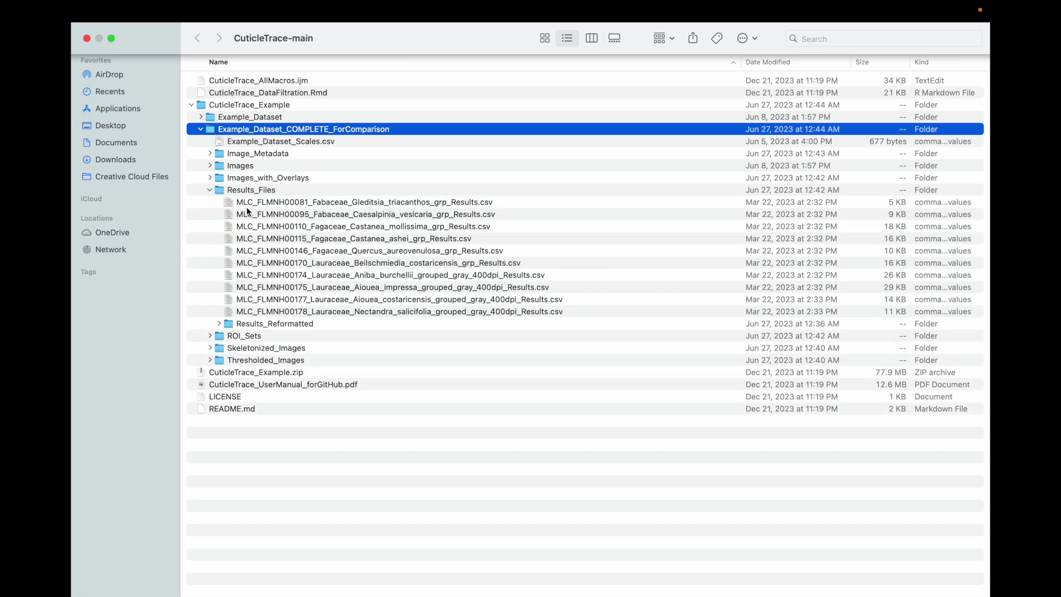
click(209, 189)
- Preview the first three flattened overlay images in the unfiltered subfolder of Images_with_Overlays
click(208, 177)
click(220, 214)
click(277, 232)
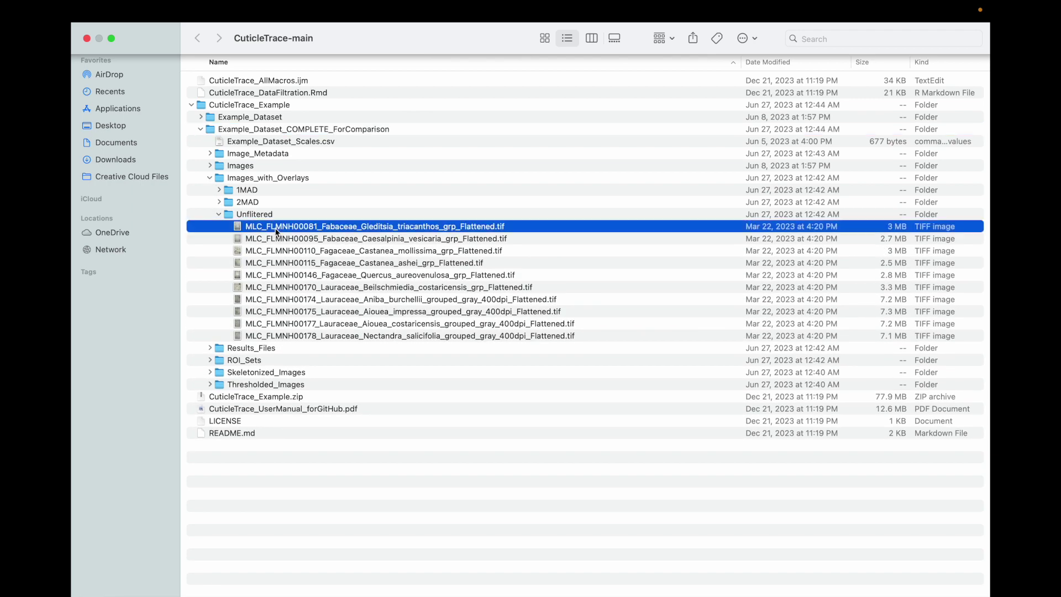
key(space)
key(Down)
key(Down)
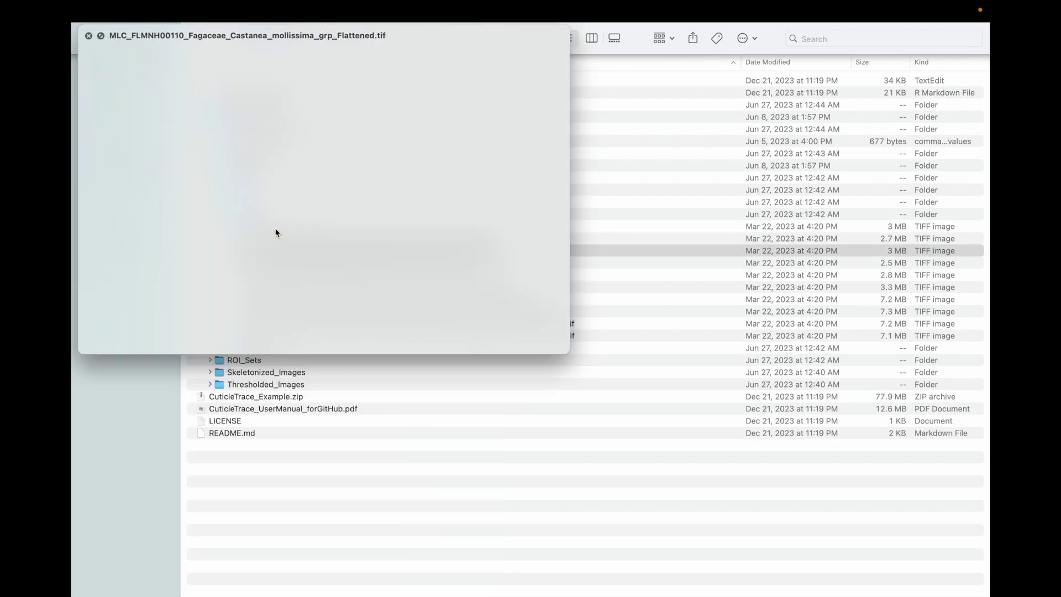
key(space)
click(220, 214)
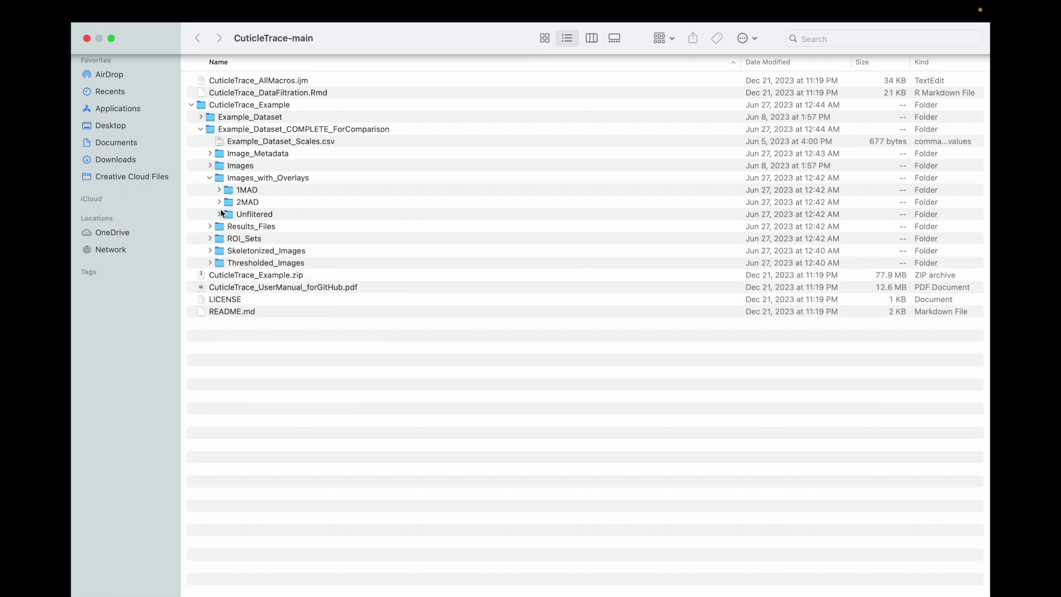
- Preview the first four flattened overlay images in the 2MAD subfolder, up to Castanea ashei
click(219, 203)
click(264, 216)
key(space)
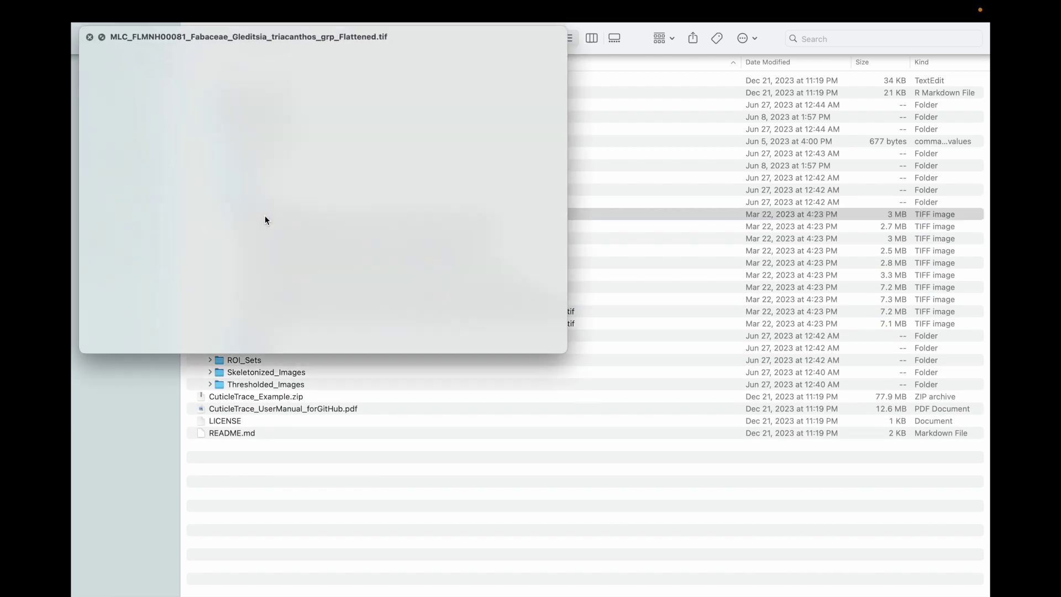
key(Down)
key(Down)
key(Down)
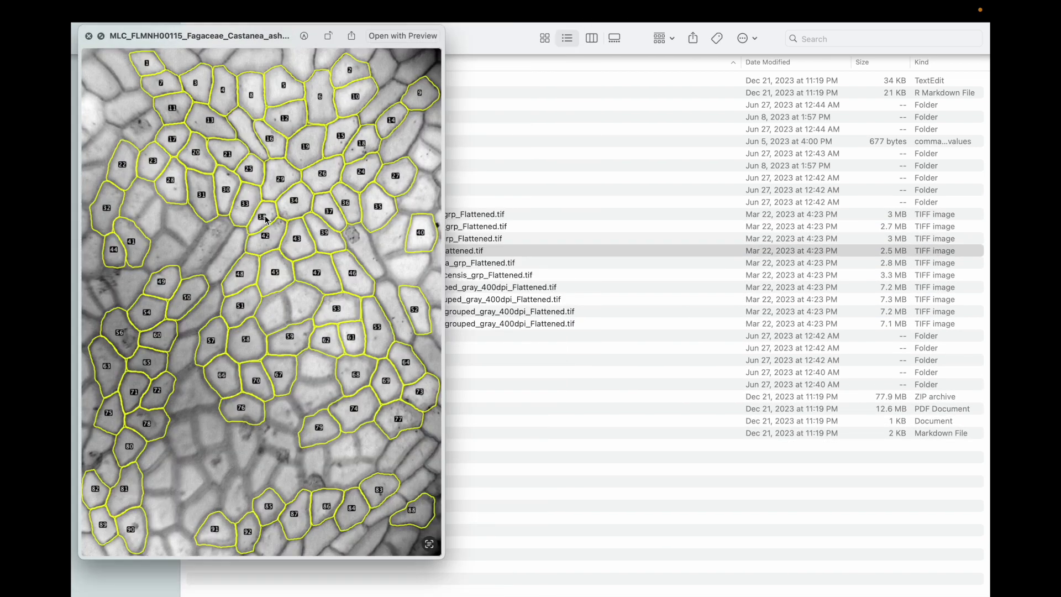
key(space)
click(219, 202)
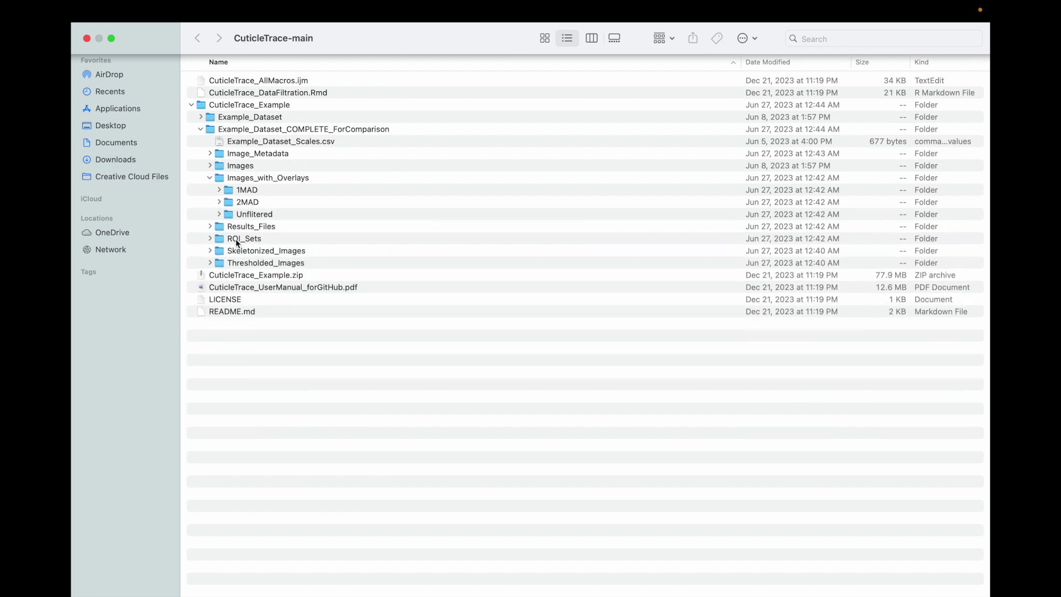
- Locate CuticleTrace_DataFiltration.Rmd and CuticleTrace_AllMacros.ijm in the main folder and switch to Fiji
click(191, 106)
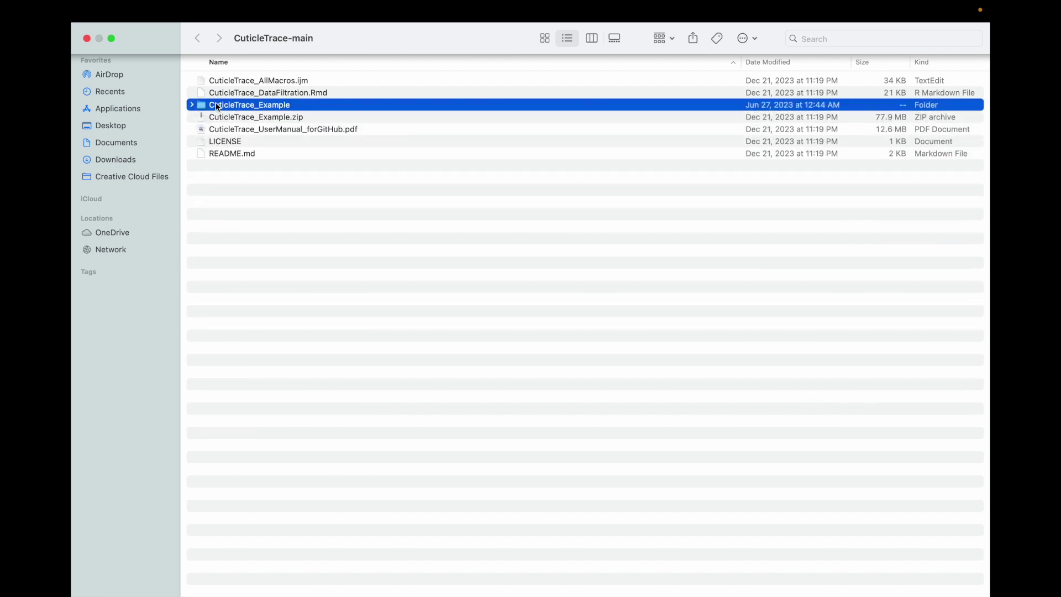
click(239, 94)
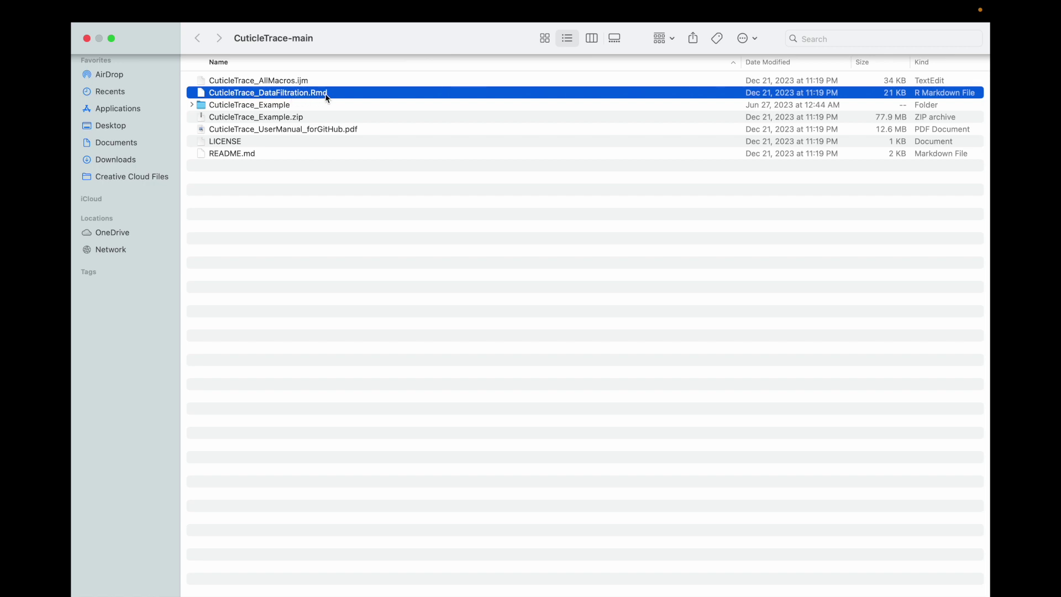
click(285, 83)
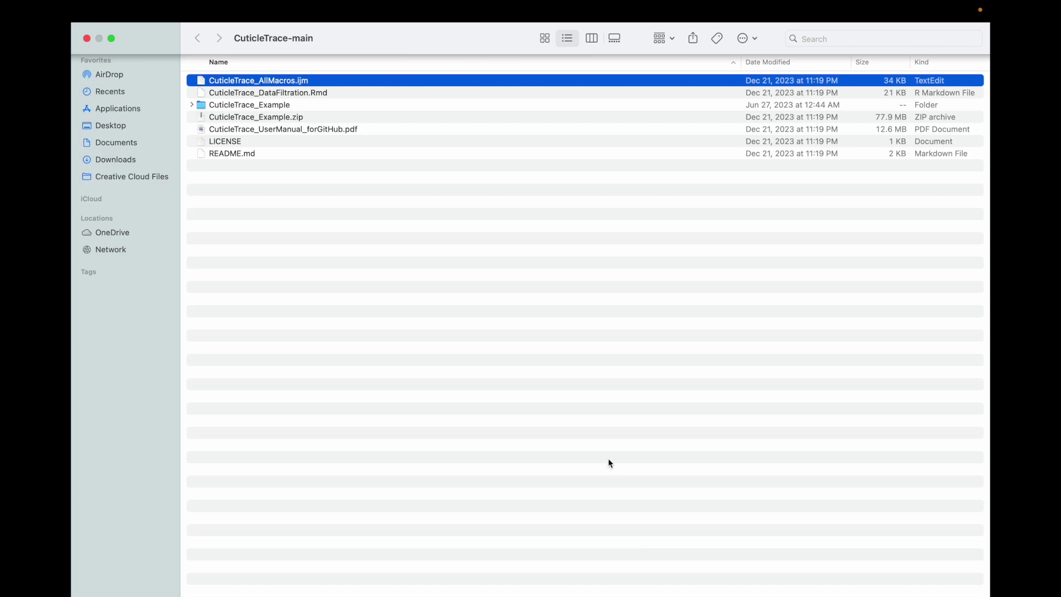
key(ctrl+Left)
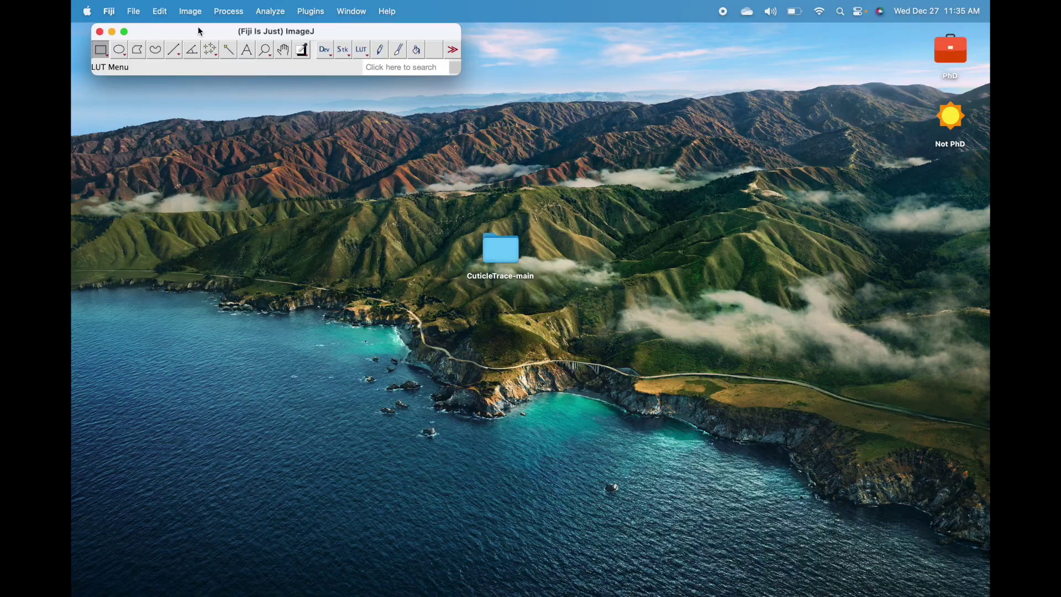
- Open CuticleTrace_AllMacros.ijm from the CuticleTrace-main folder in Fiji's script editor
key(ctrl+Right)
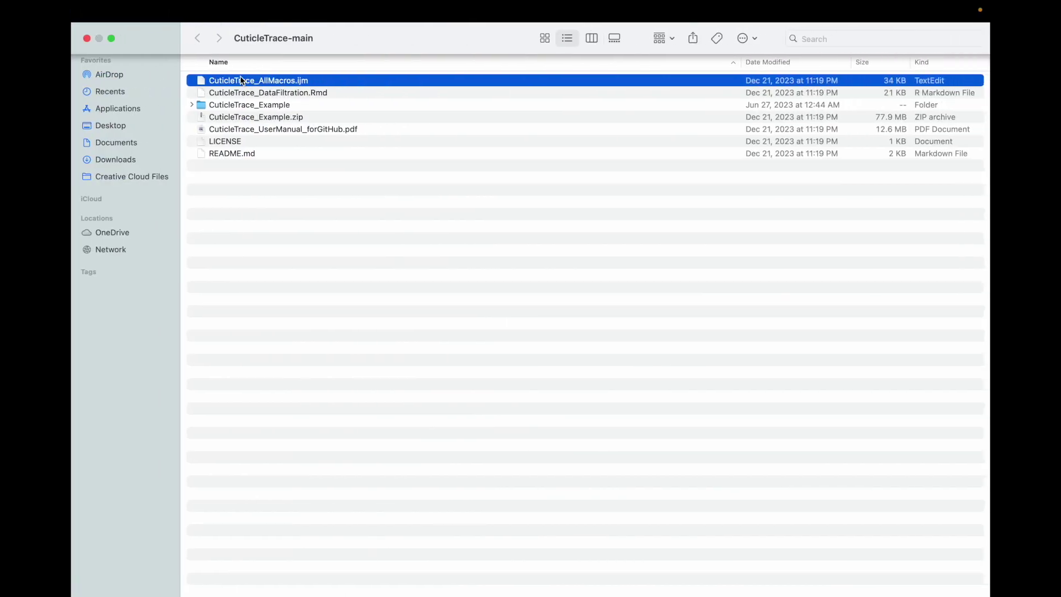
mouse_move(226, 83)
mouse_down()
mouse_move(277, 114)
mouse_move(212, 77)
mouse_up()
key(ctrl+Left)
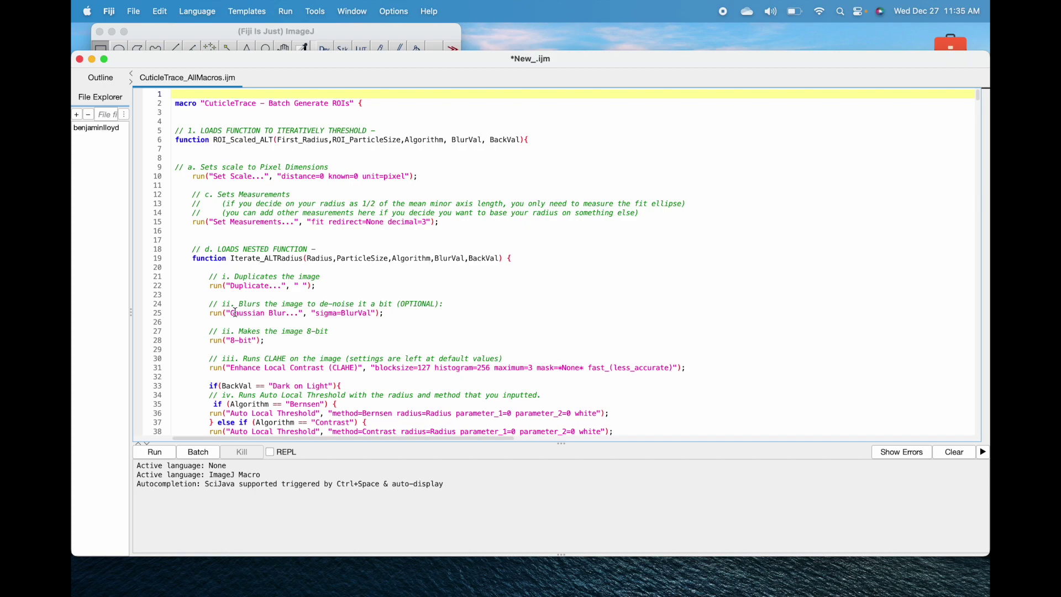
- Look through the macro definitions in CuticleTrace_AllMacros.ijm from the first line to the end and back
scroll(235, 313, down, 20)
scroll(235, 313, down, 20)
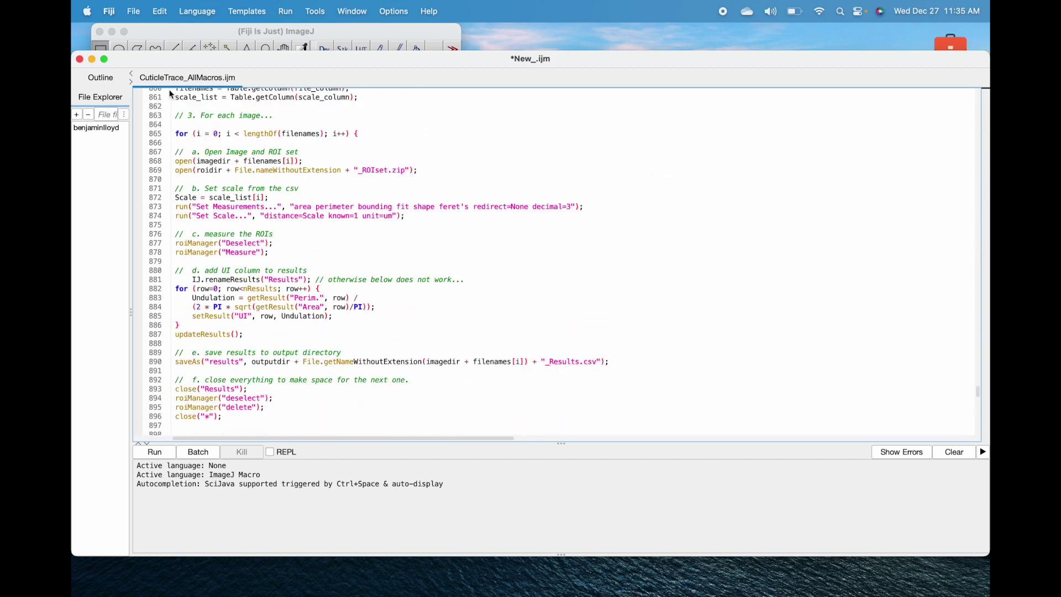
scroll(310, 242, down, 20)
scroll(311, 241, up, 20)
scroll(311, 242, up, 20)
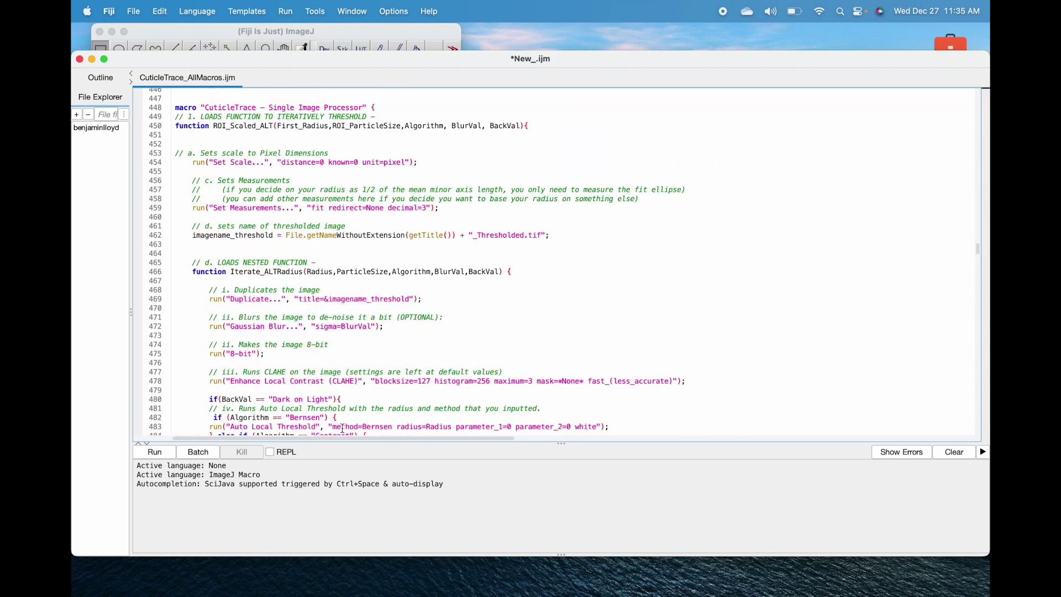
scroll(390, 232, up, 20)
scroll(392, 233, right, 1)
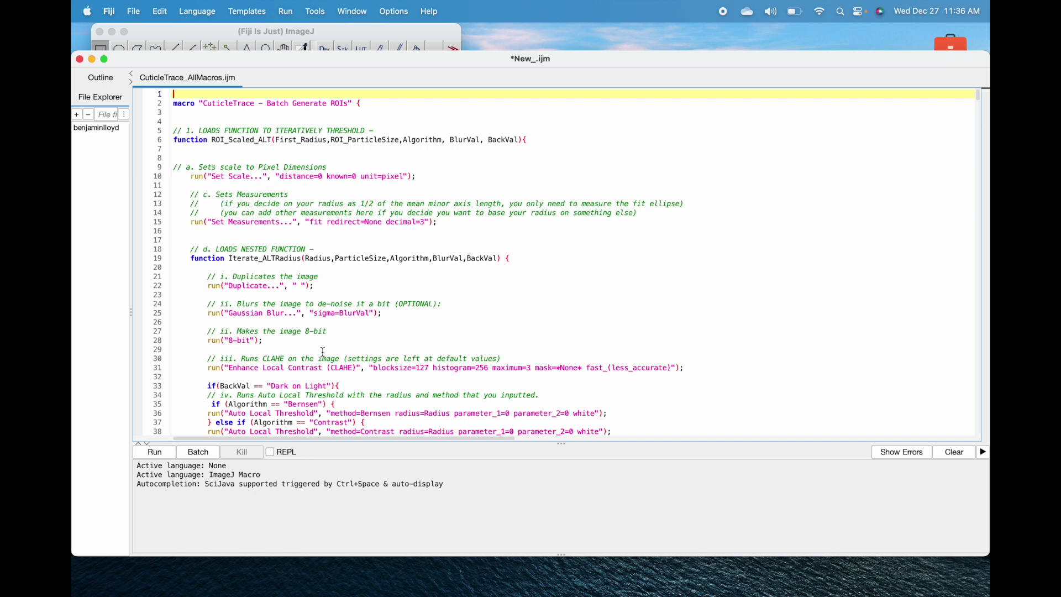
- Open Fiji's startup macros file alongside CuticleTrace_AllMacros.ijm in the script editor
click(329, 33)
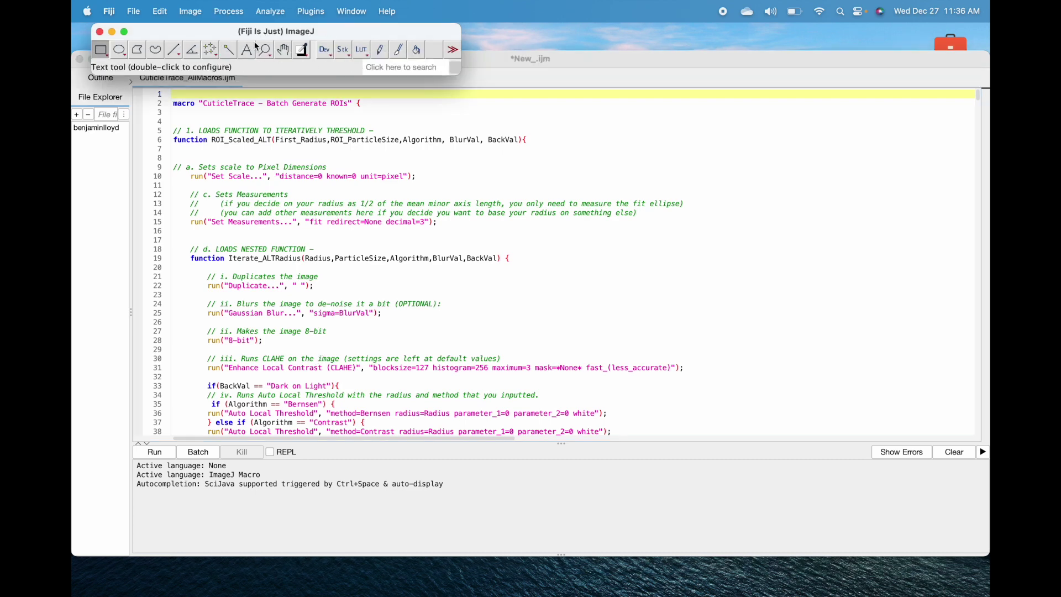
click(311, 11)
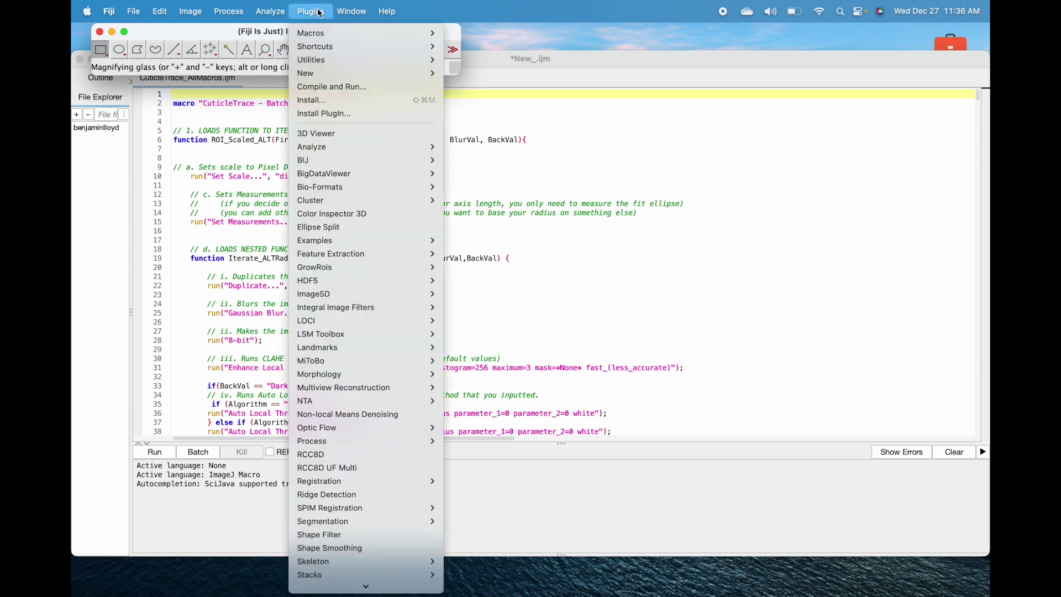
mouse_move(319, 32)
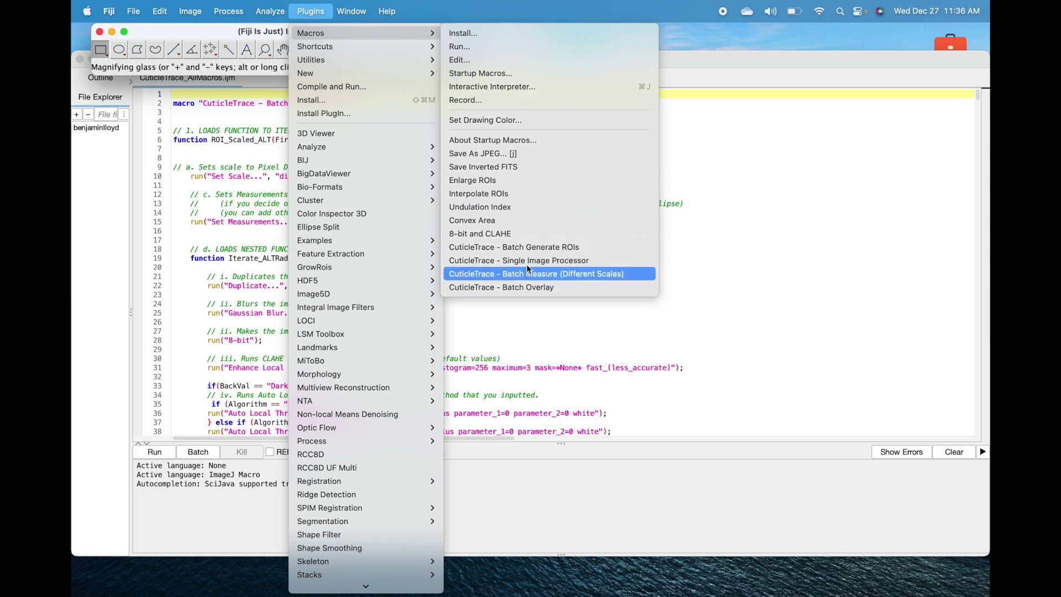
click(510, 77)
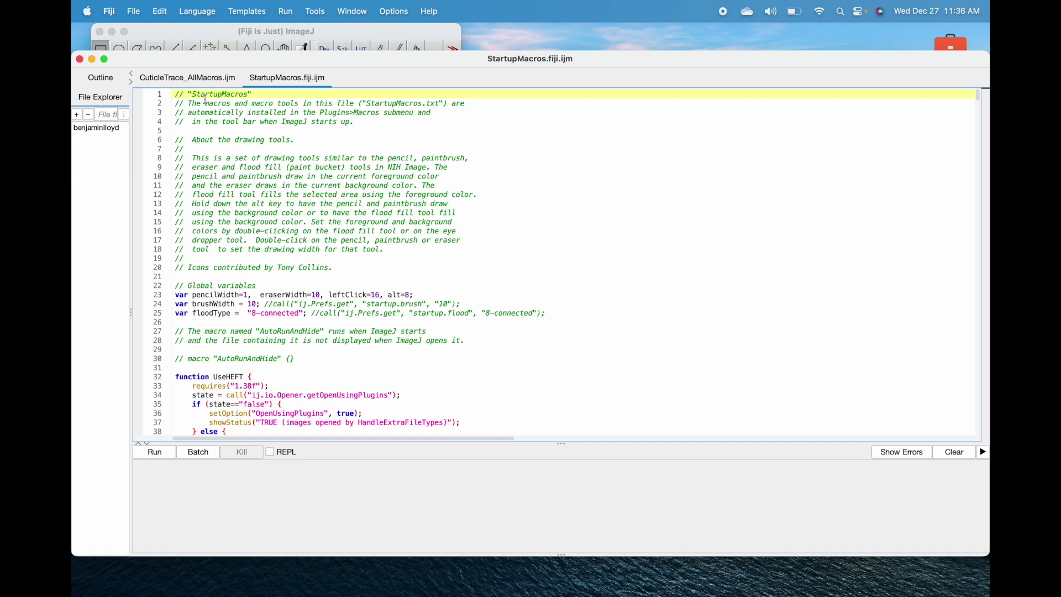
- Copy the entire contents of CuticleTrace_AllMacros.ijm
click(186, 83)
click(277, 83)
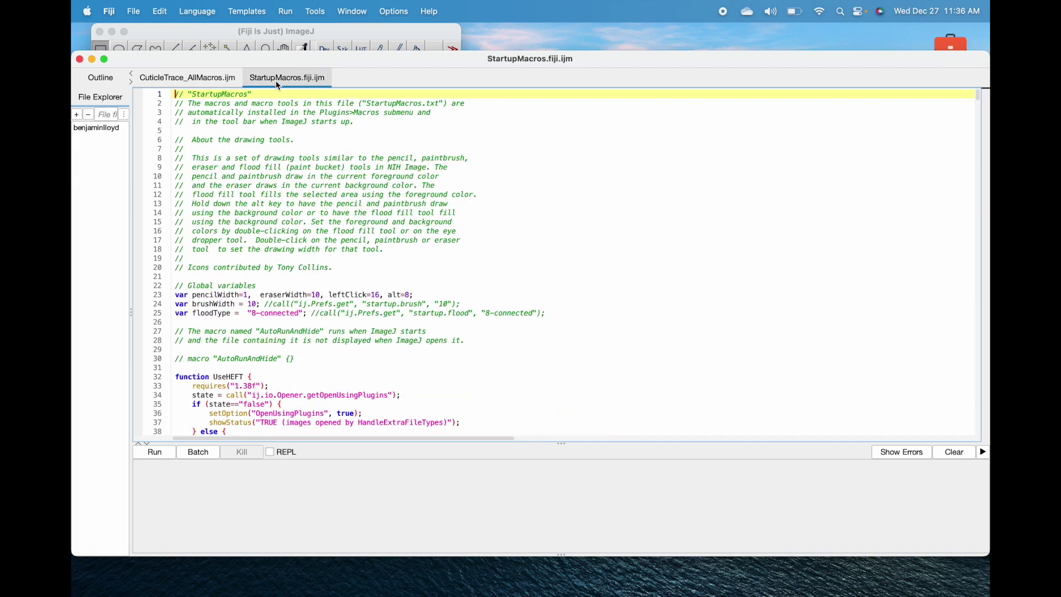
click(193, 86)
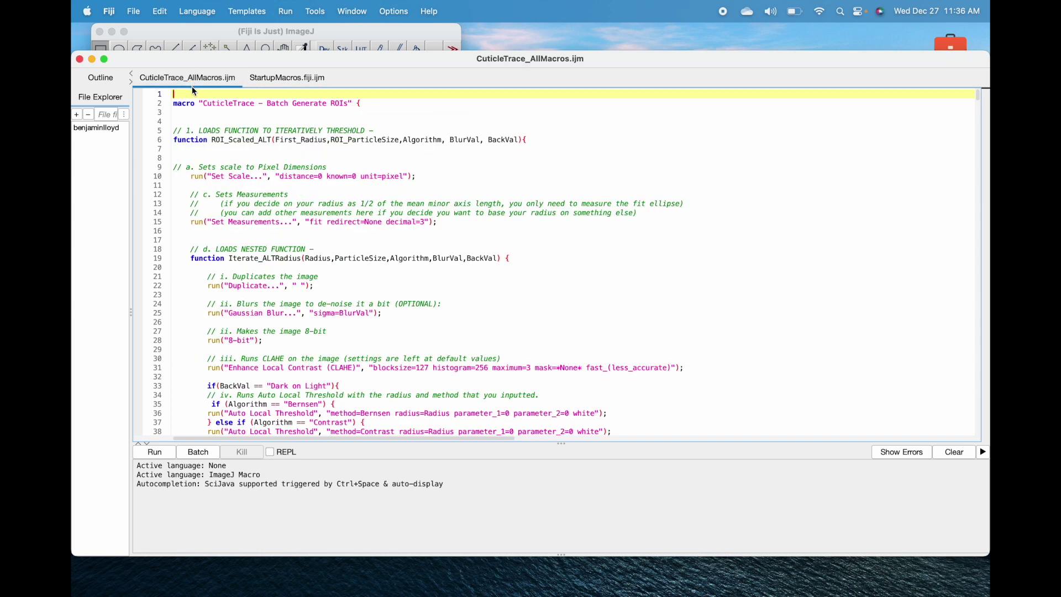
key(super+a)
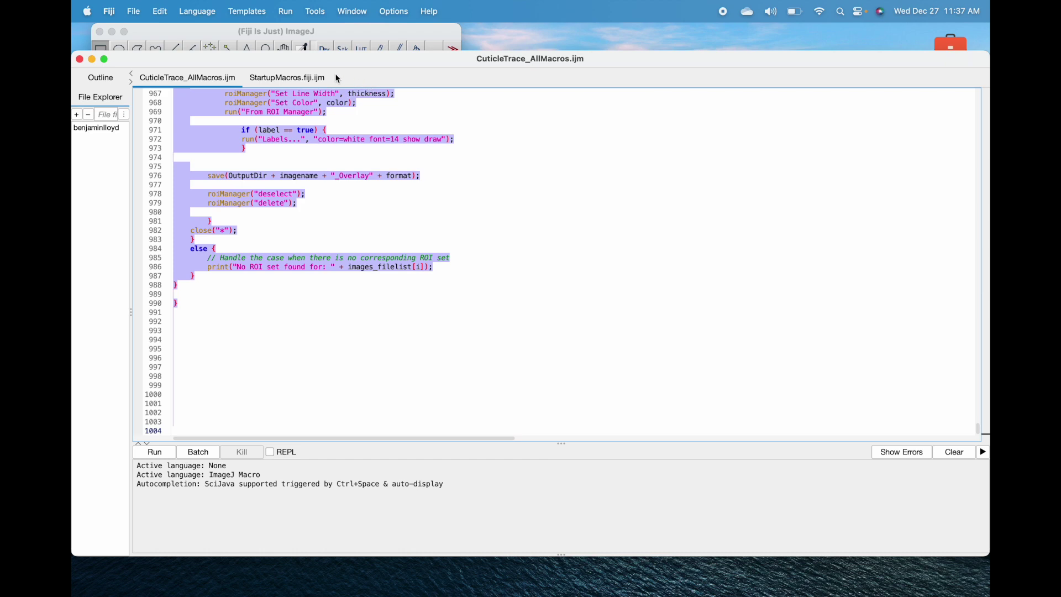
- Paste the copied CuticleTrace code below the last macro in StartupMacros.fiji.ijm, at line 1315
click(288, 79)
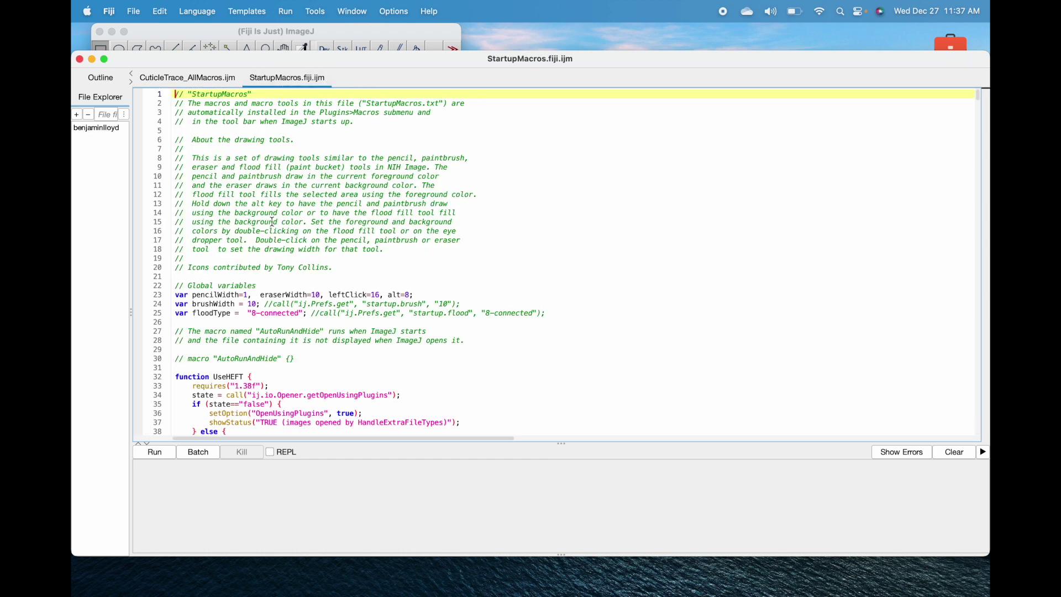
key(super+Down)
scroll(272, 221, up, 15)
scroll(273, 222, down, 10)
click(171, 273)
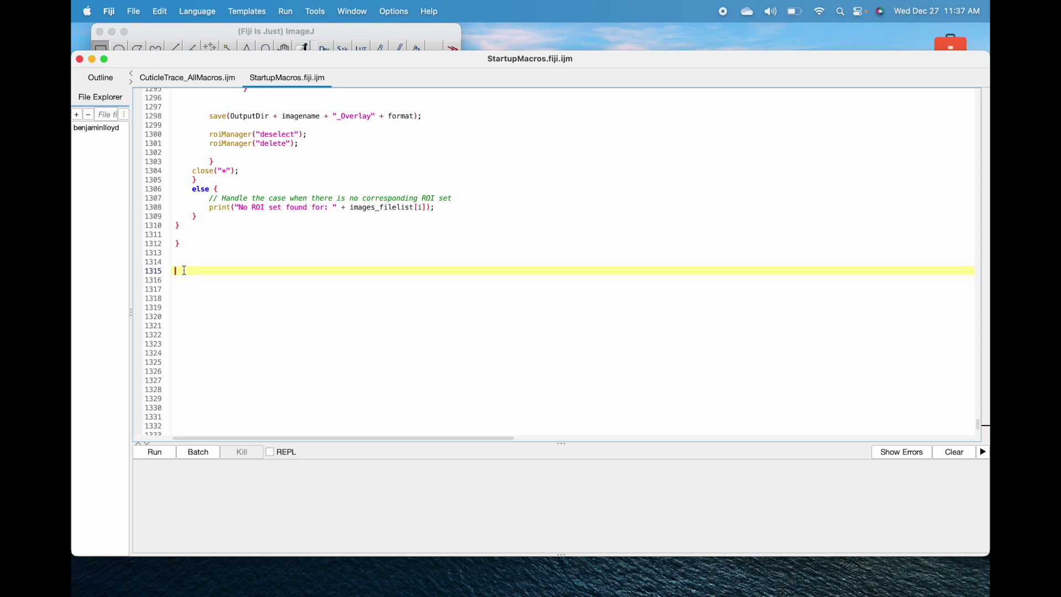
key(super+v)
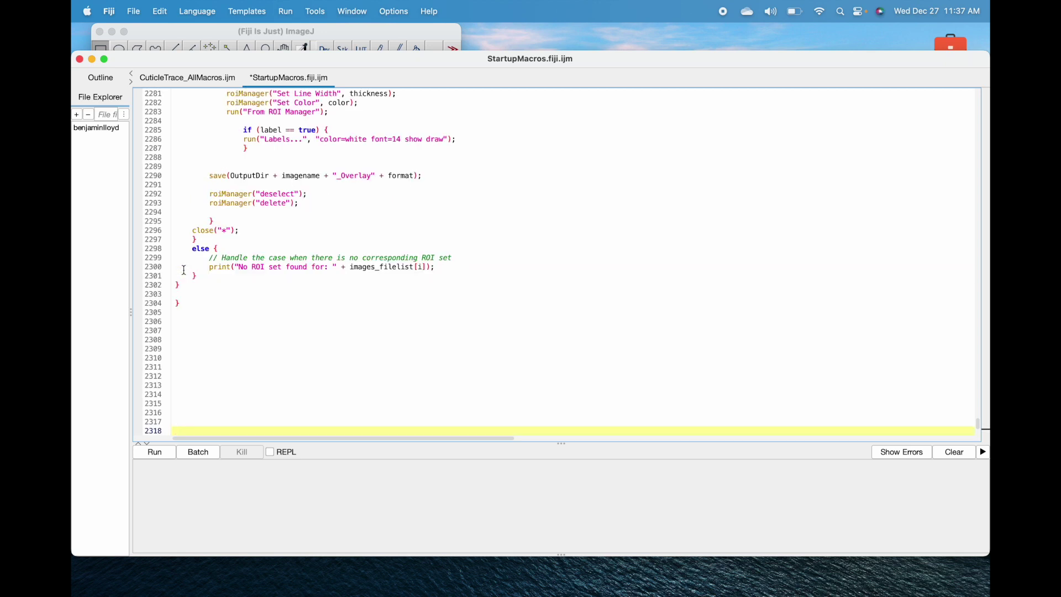
- Undo the paste into StartupMacros.fiji.ijm and check the existing CuticleTrace macros near its end
key(super+z)
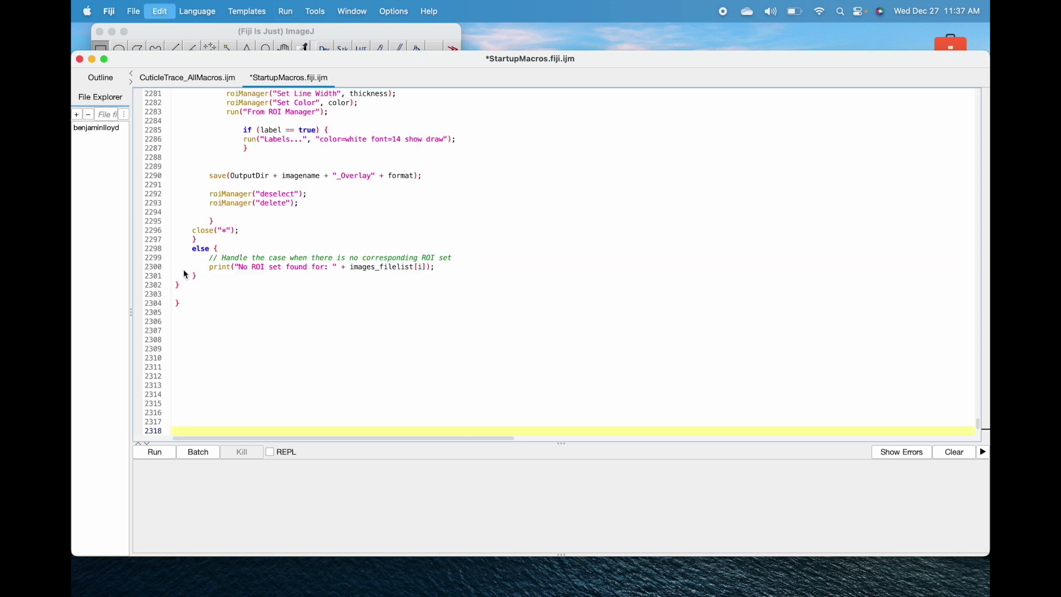
scroll(185, 270, up, 5)
scroll(192, 264, up, 15)
scroll(238, 212, up, 10)
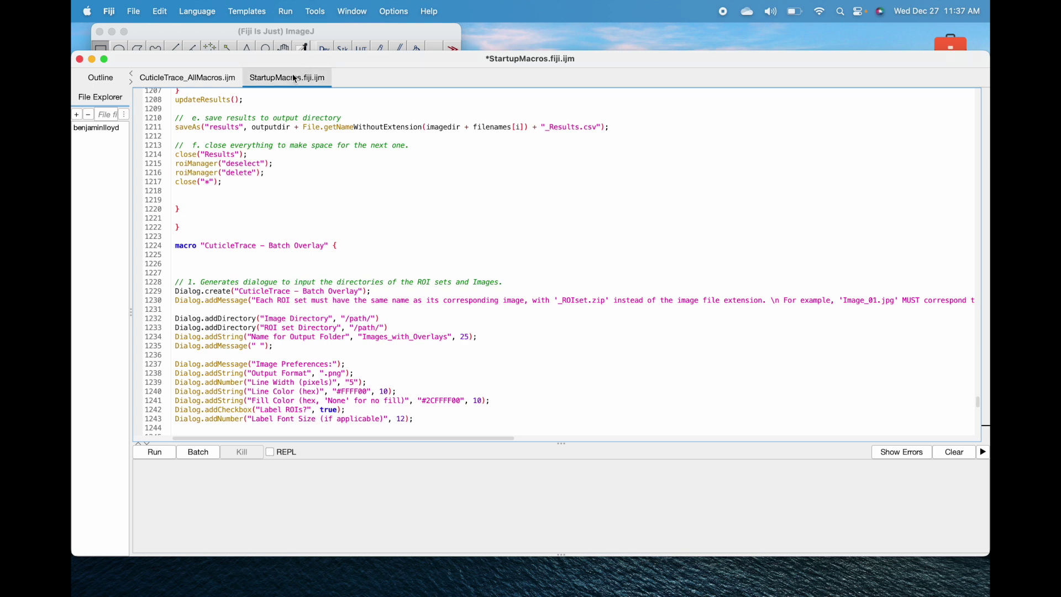
- Close the script editor and run the installed CuticleTrace - Single Image Processor macro
click(81, 61)
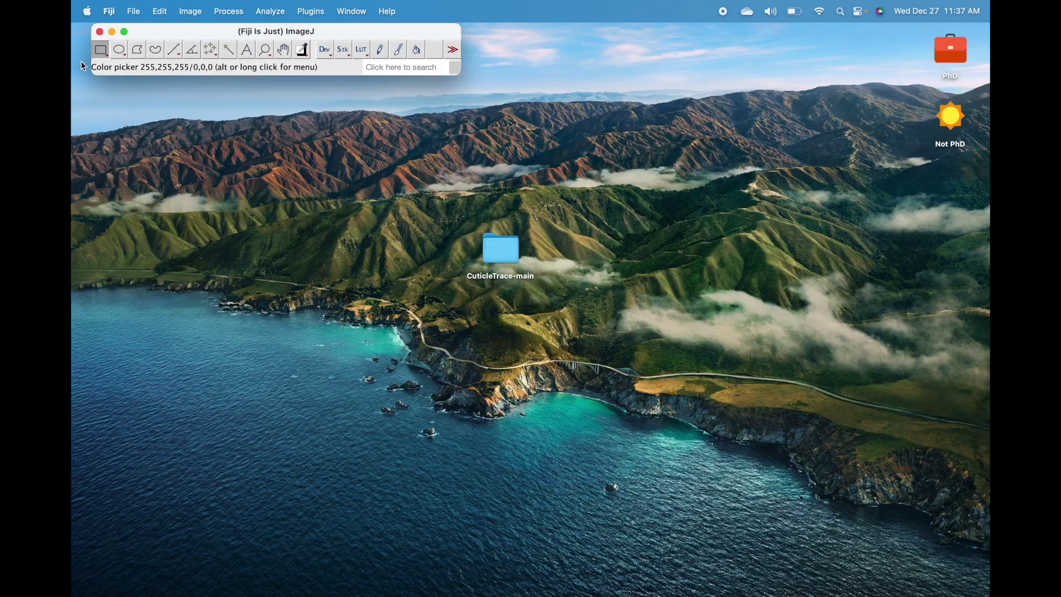
click(311, 11)
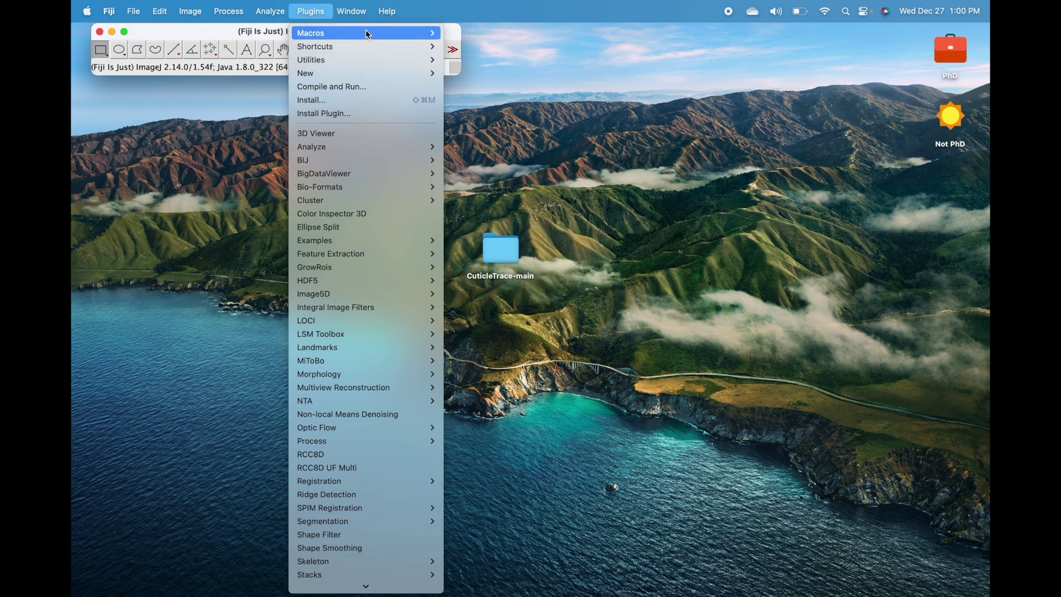
mouse_move(366, 31)
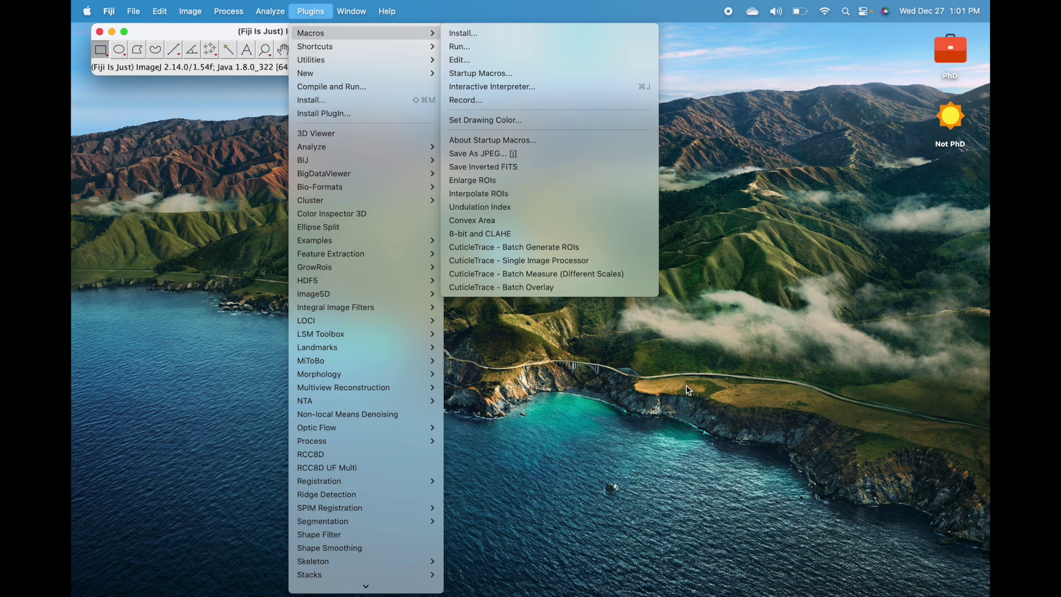
click(588, 260)
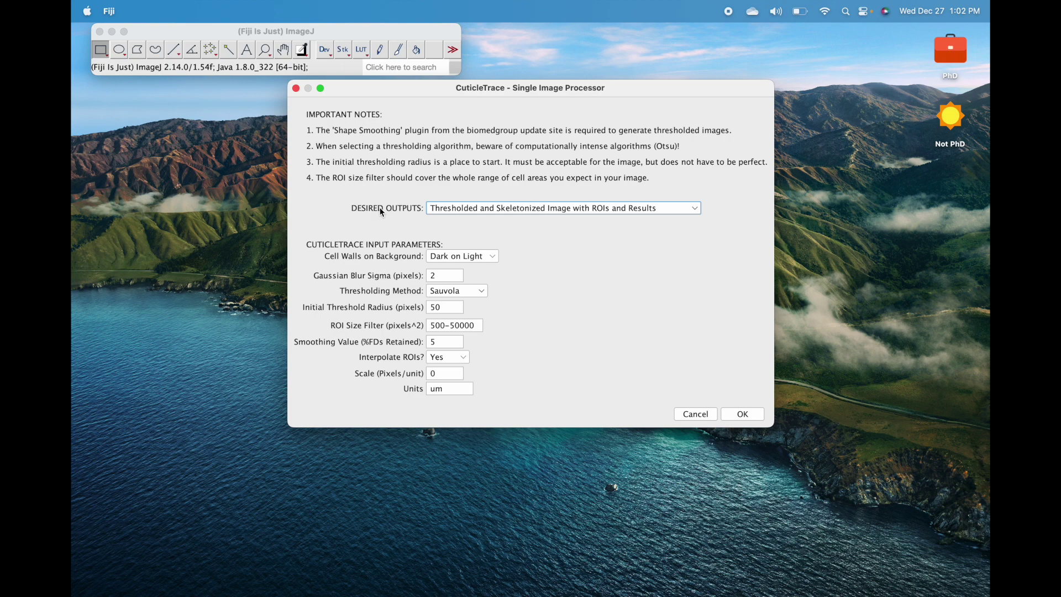
- Try the desired outputs Thresholded Image, Thresholded and Skeletonized Image, and Thresholded and Skeletonized Image with ROIs
click(442, 213)
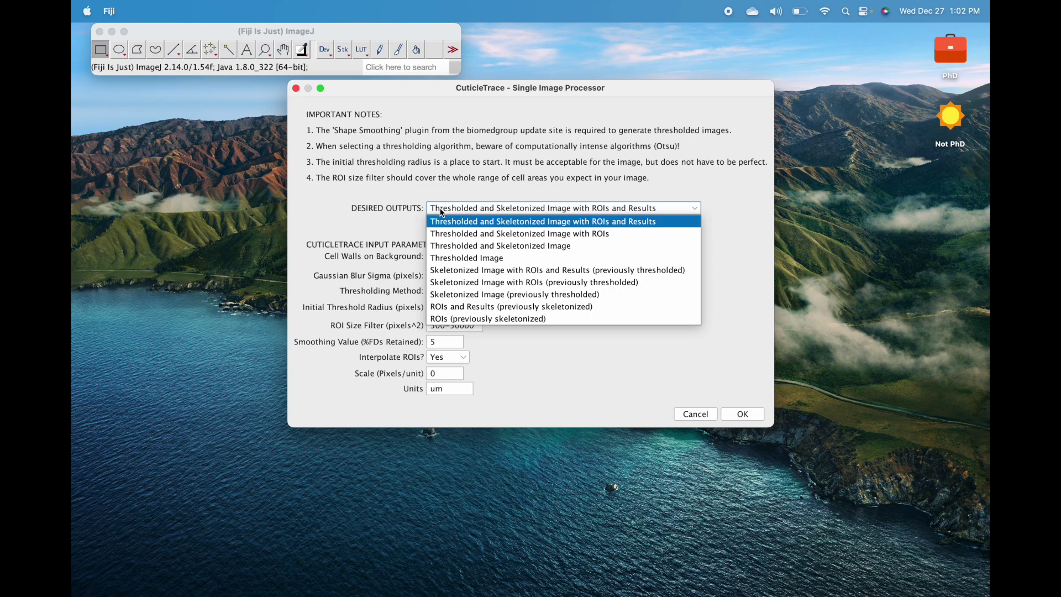
click(455, 260)
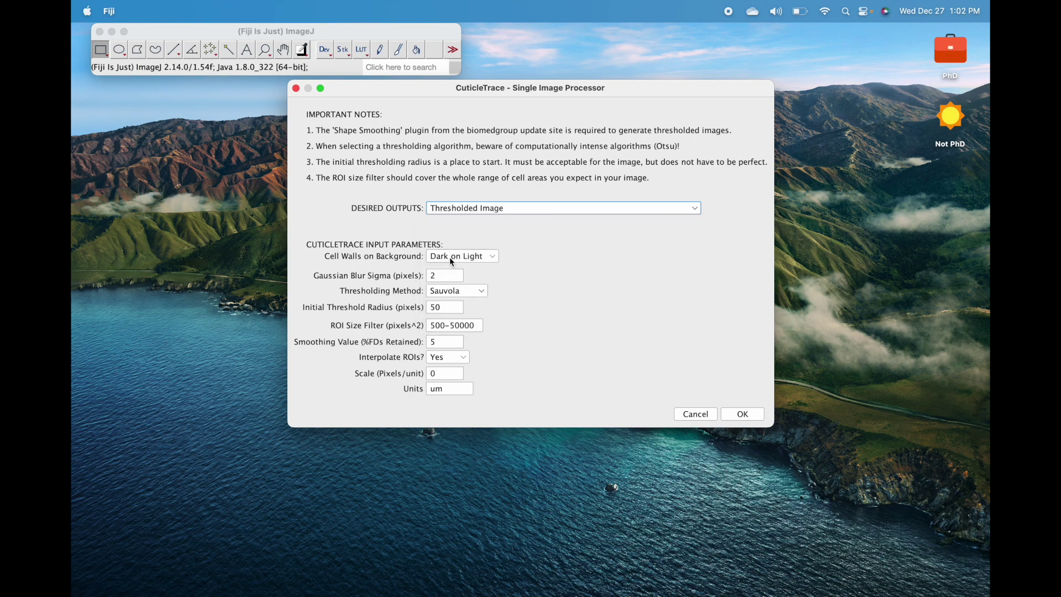
click(473, 213)
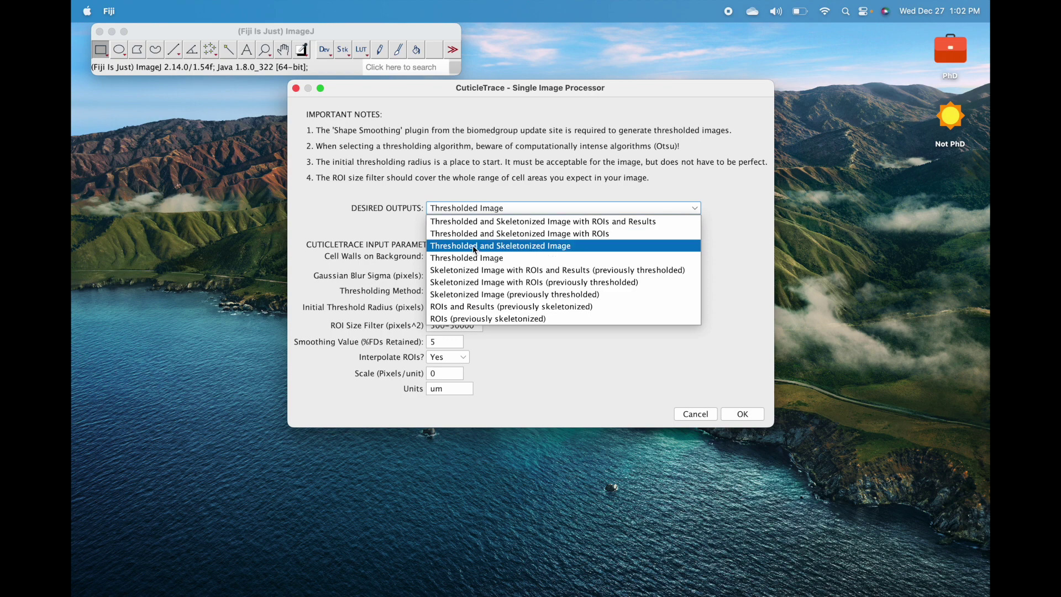
click(473, 246)
click(498, 208)
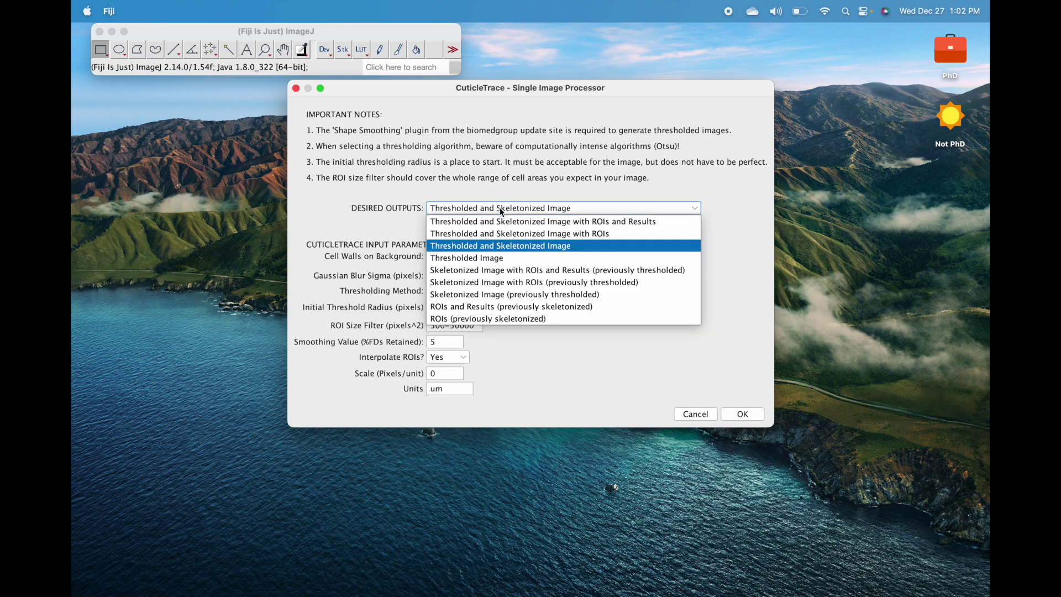
click(486, 241)
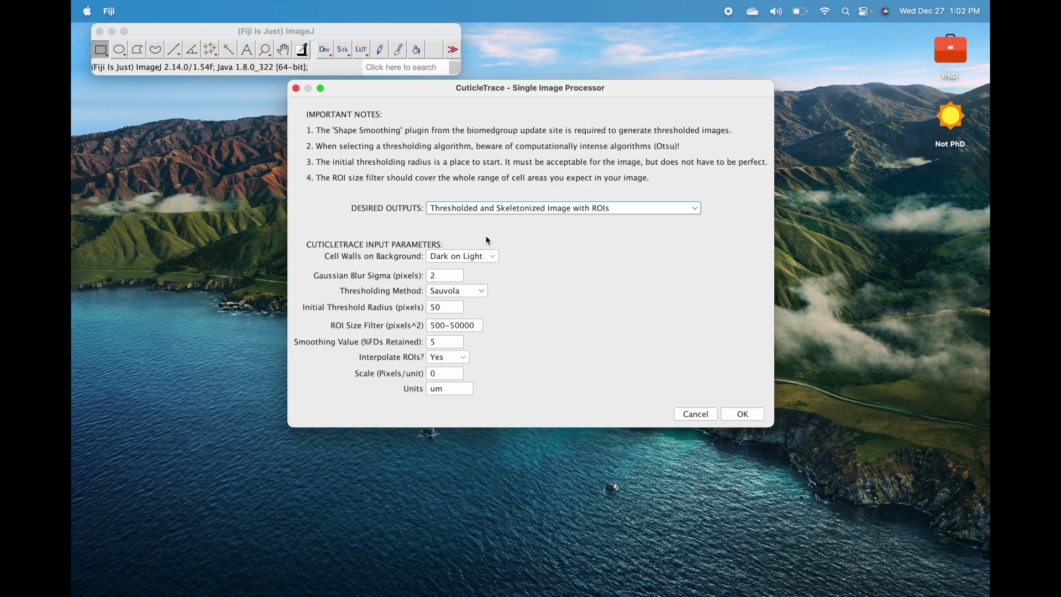
- Examine the desired output and cell wall background options of the Single Image Processor, and close its dialog without running it
click(503, 211)
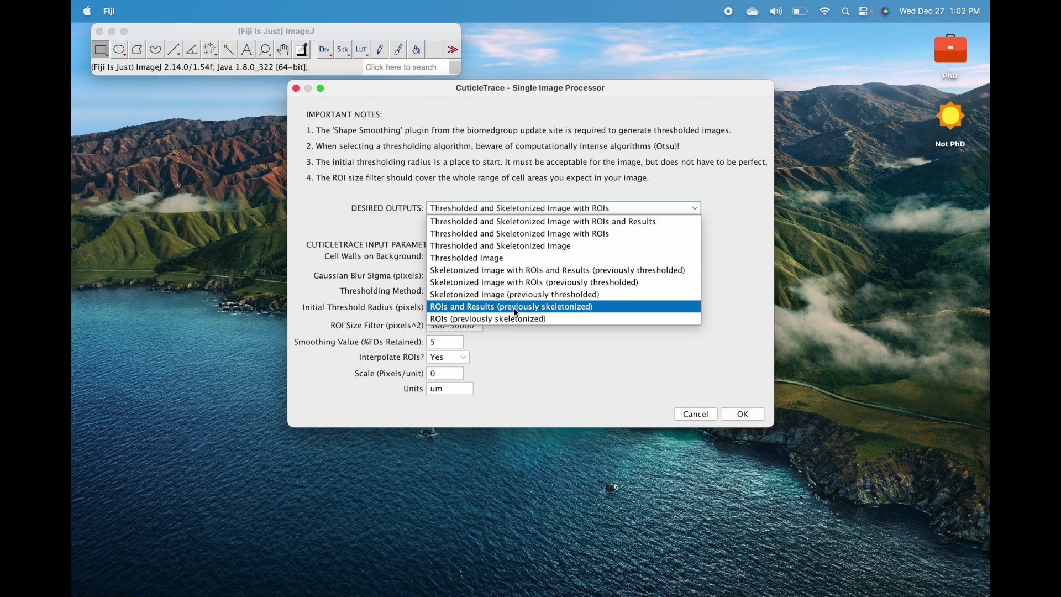
click(557, 180)
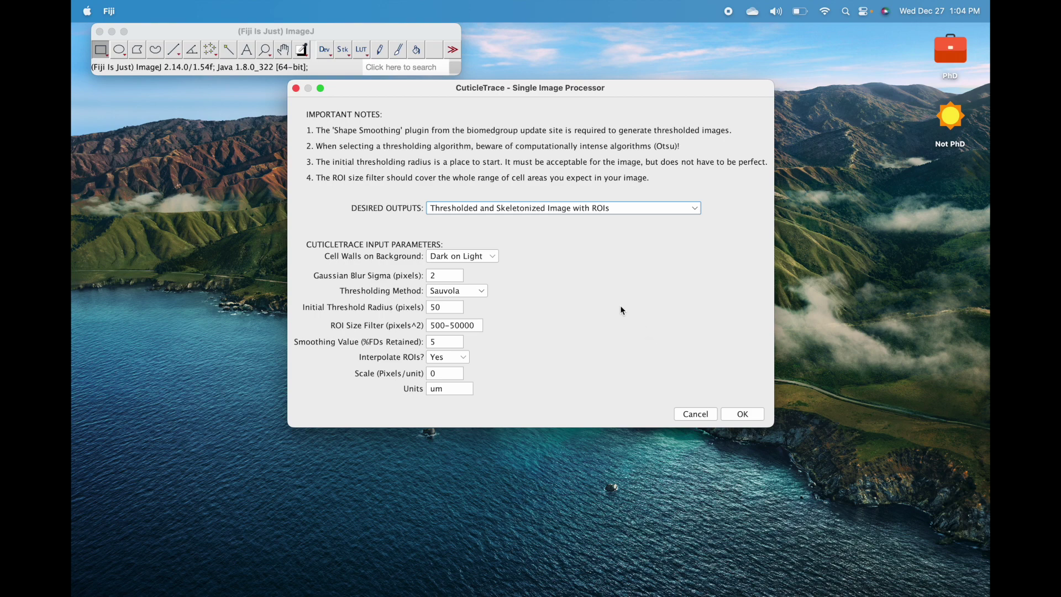
click(460, 257)
click(461, 257)
click(461, 258)
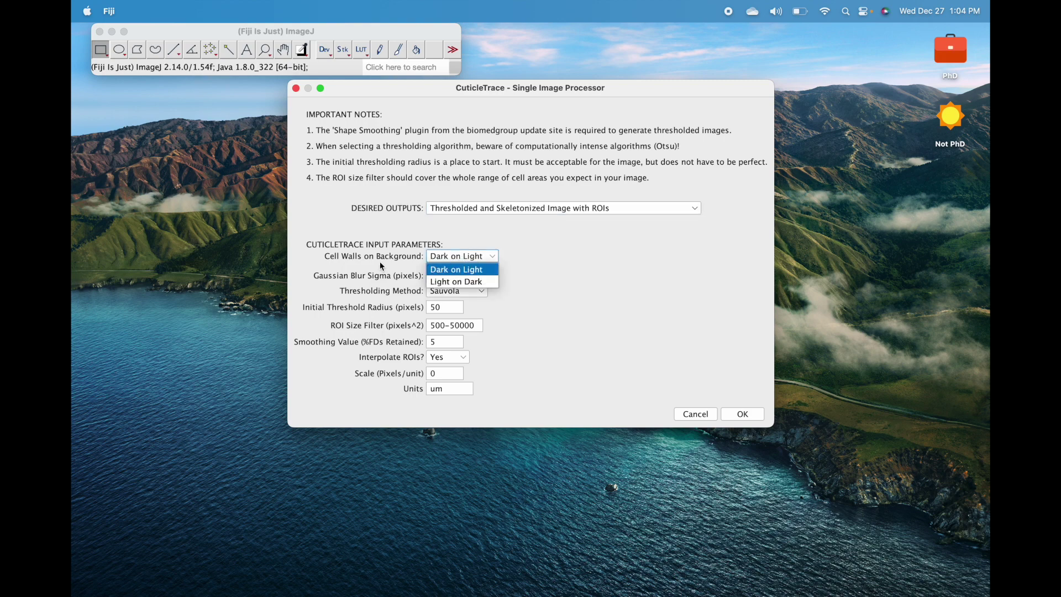
click(530, 383)
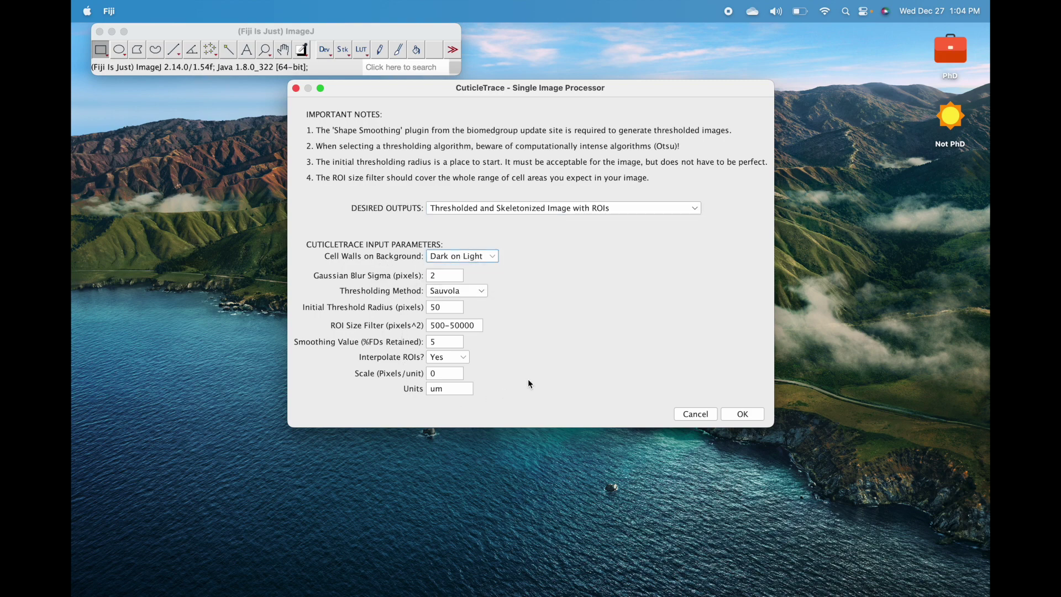
click(628, 208)
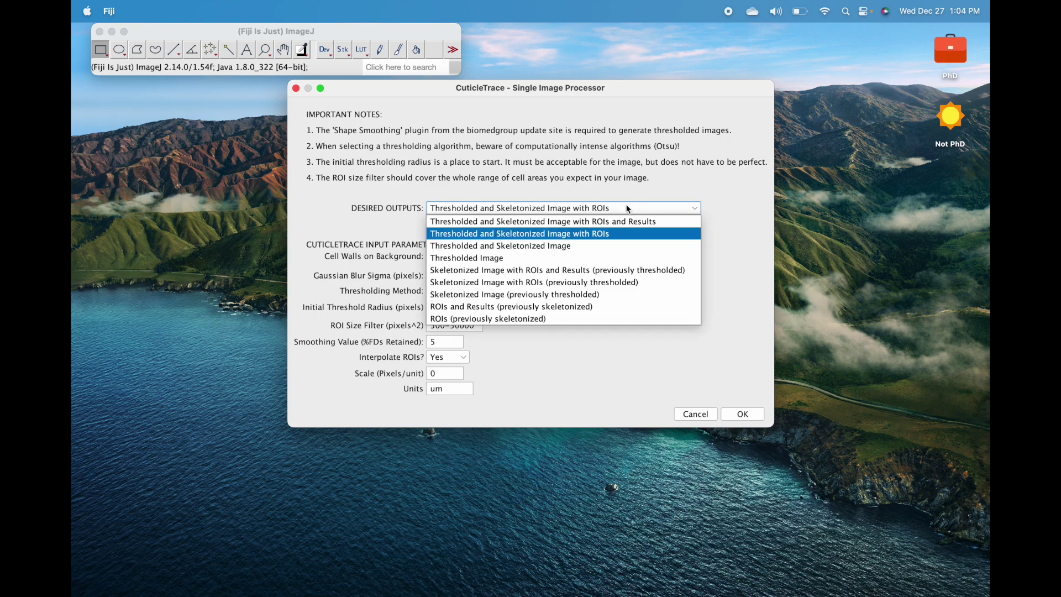
click(629, 208)
click(629, 209)
click(628, 208)
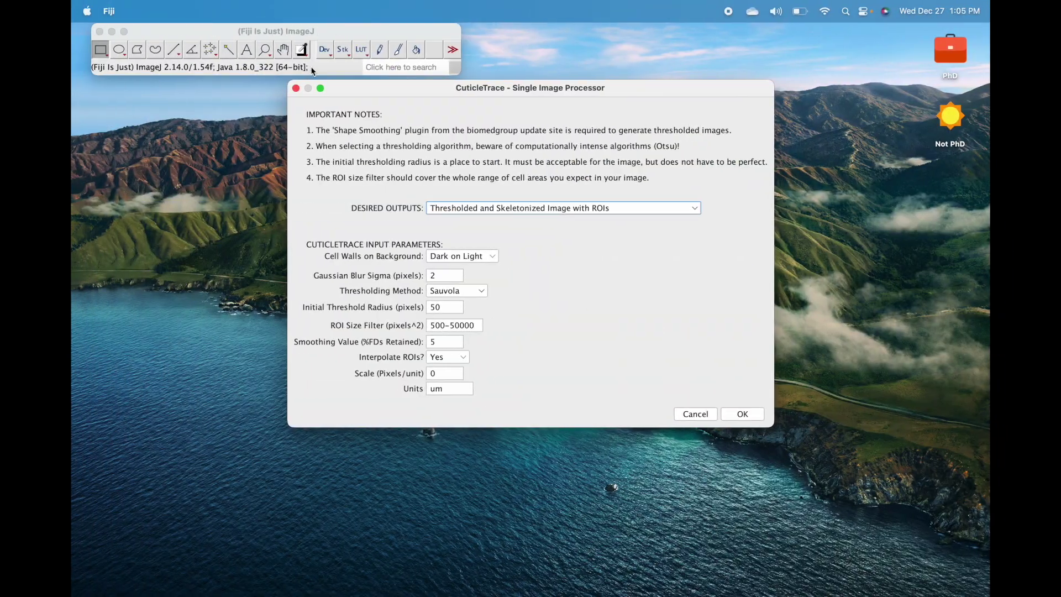
click(296, 88)
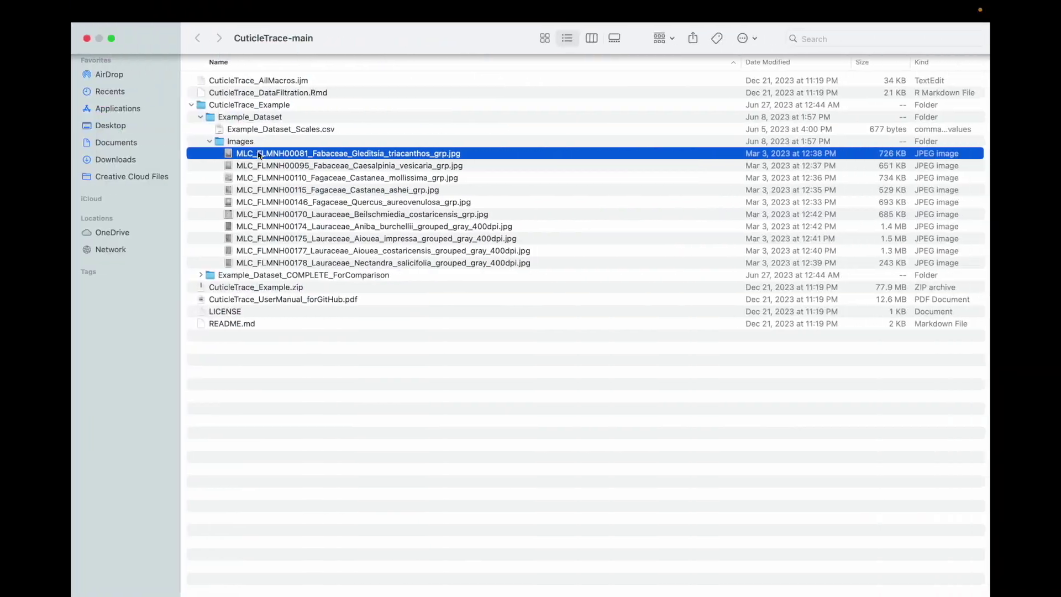
- Open MLC_FLMNH00081_Fabaceae_Gleditsia_triacanthos_grp.jpg from the example Images folder in Fiji and move its window aside
drag(932, 153, 945, 172)
drag(279, 171, 237, 69)
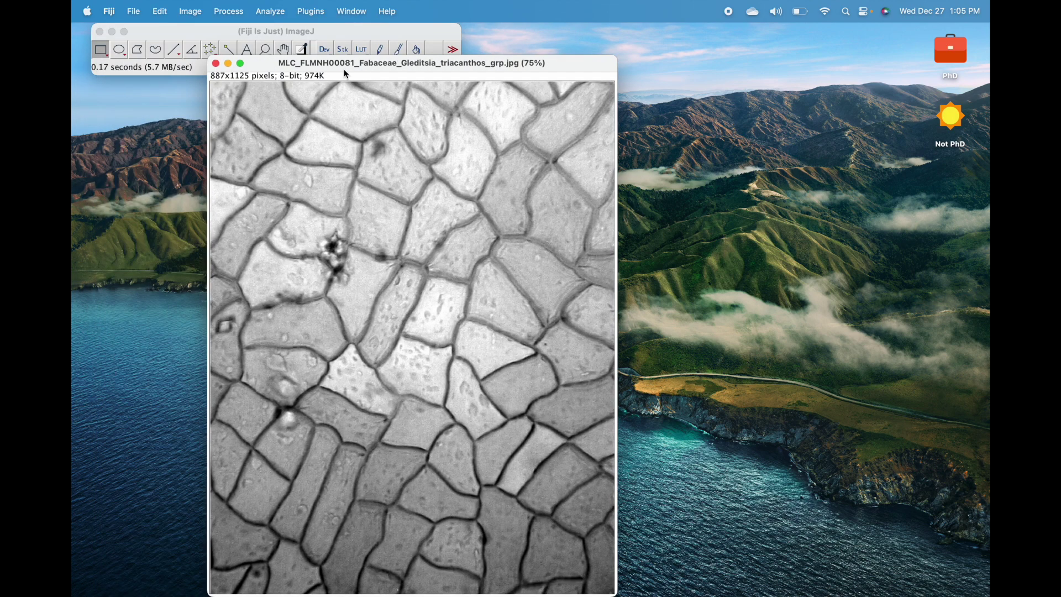
drag(345, 73, 465, 69)
- Run the CuticleTrace - Single Image Processor macro on the open Gleditsia triacanthos image and move its dialog aside
click(311, 10)
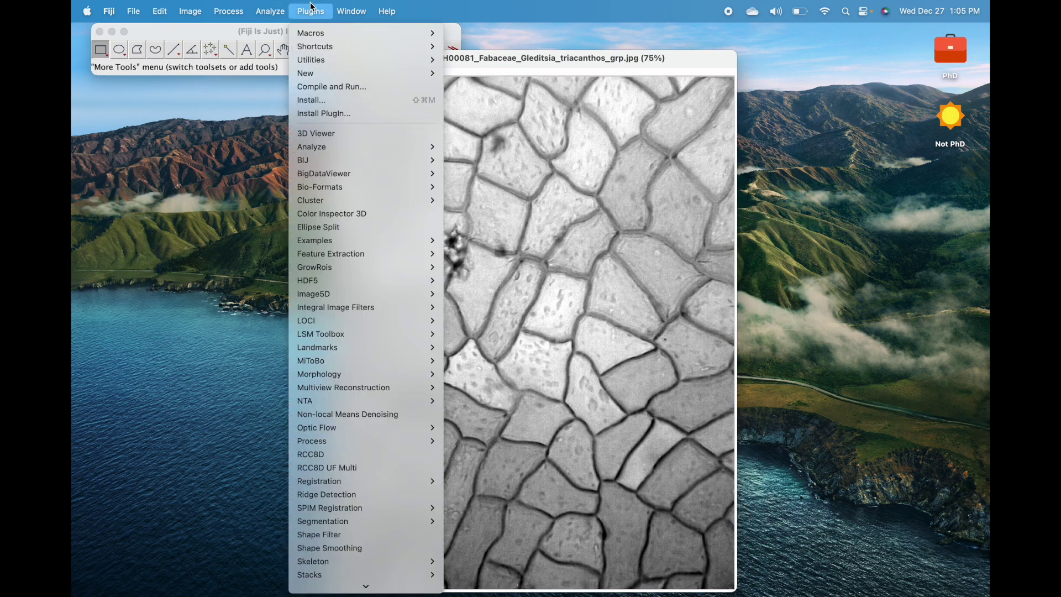
mouse_move(342, 33)
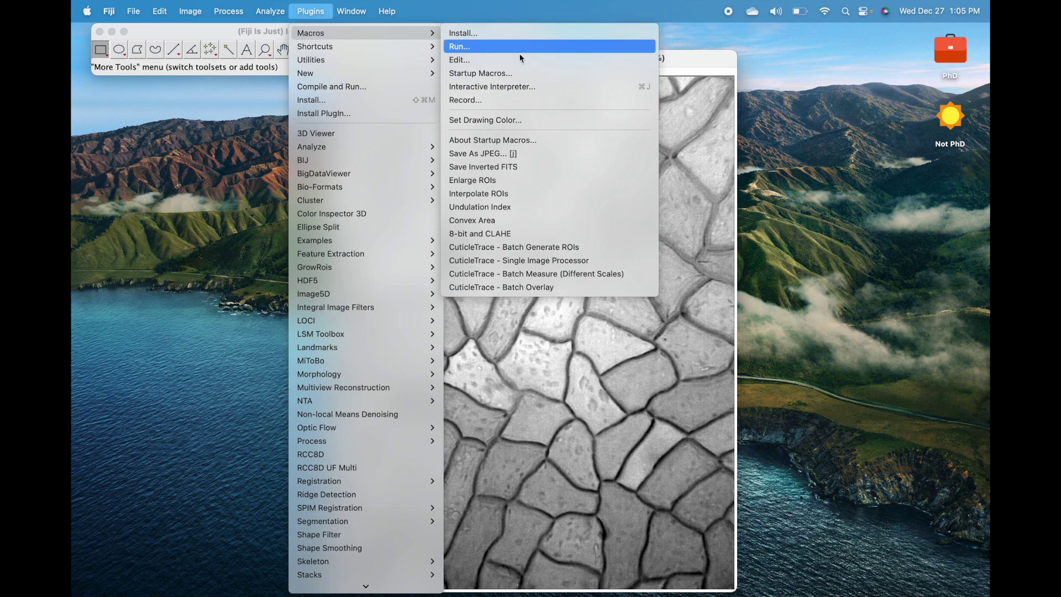
click(564, 267)
drag(563, 93, 764, 107)
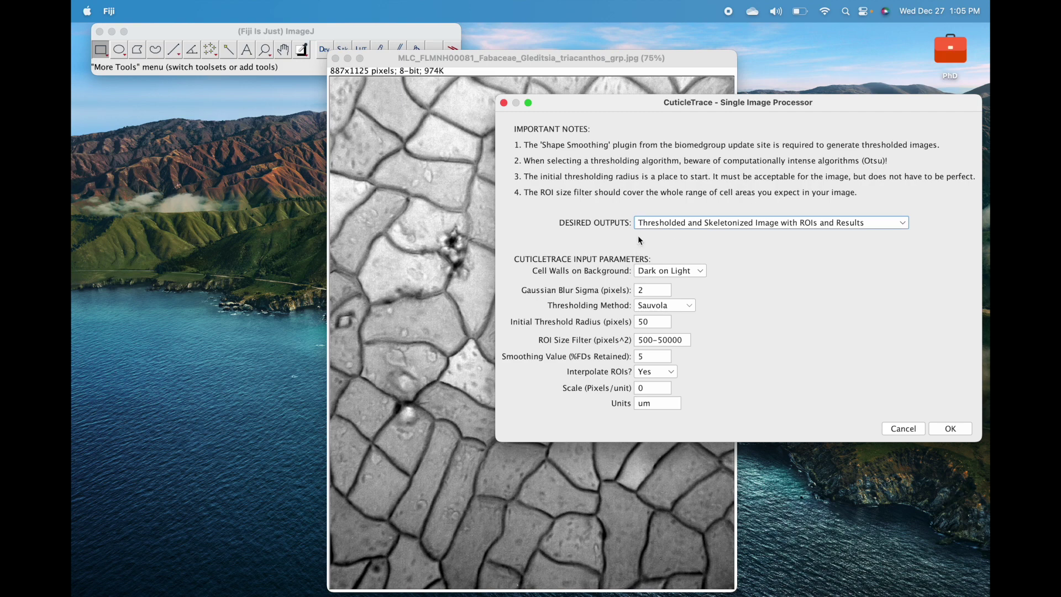
- Look up the image's scale in Example_Dataset_Scales.csv and run the processor with a scale of 4.48 pixels/unit
click(654, 385)
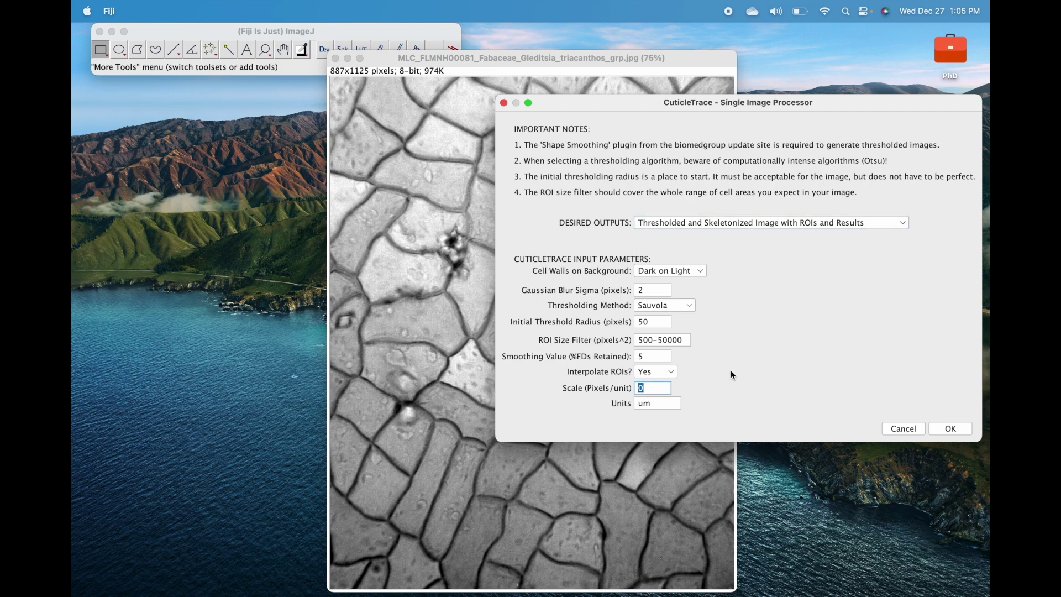
key(ctrl+Right)
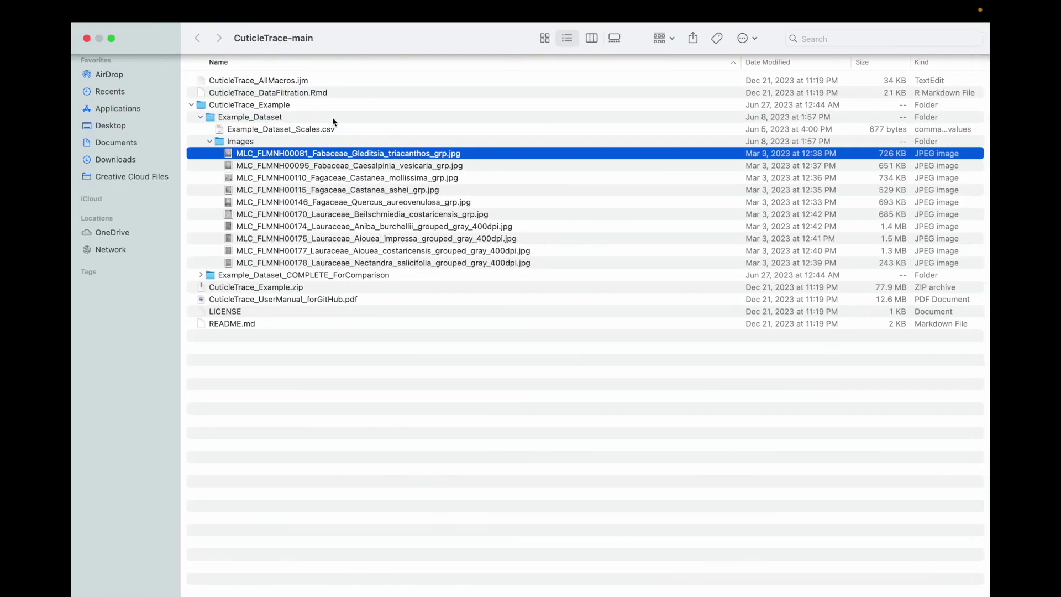
click(284, 127)
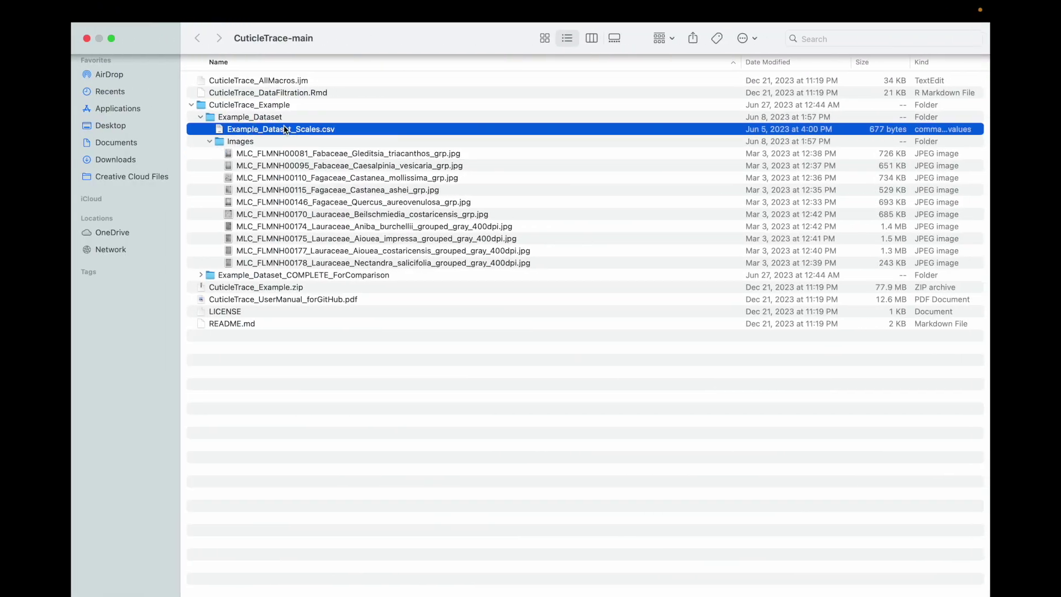
key(space)
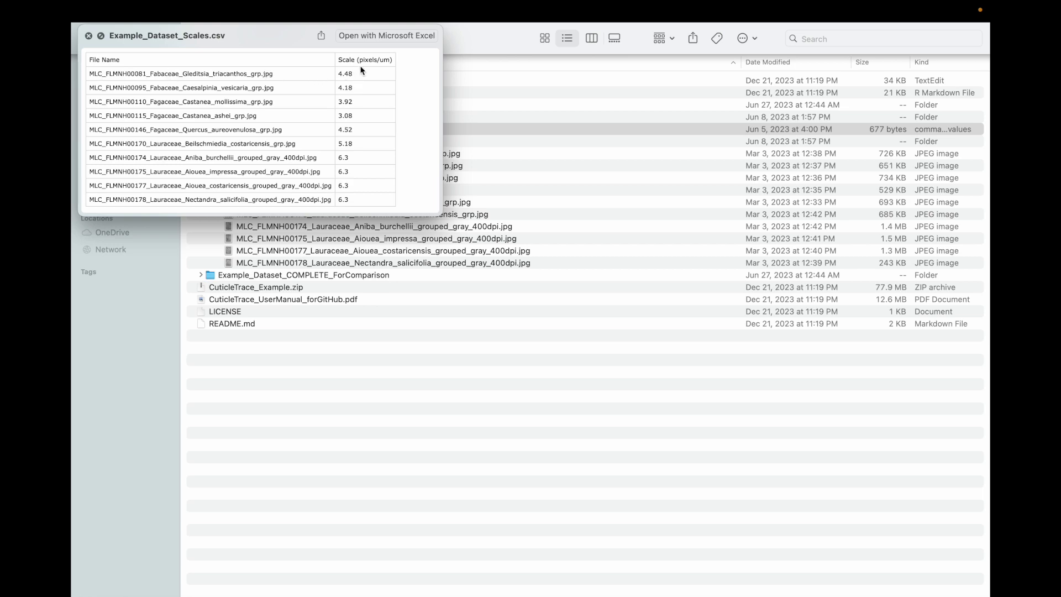
key(space)
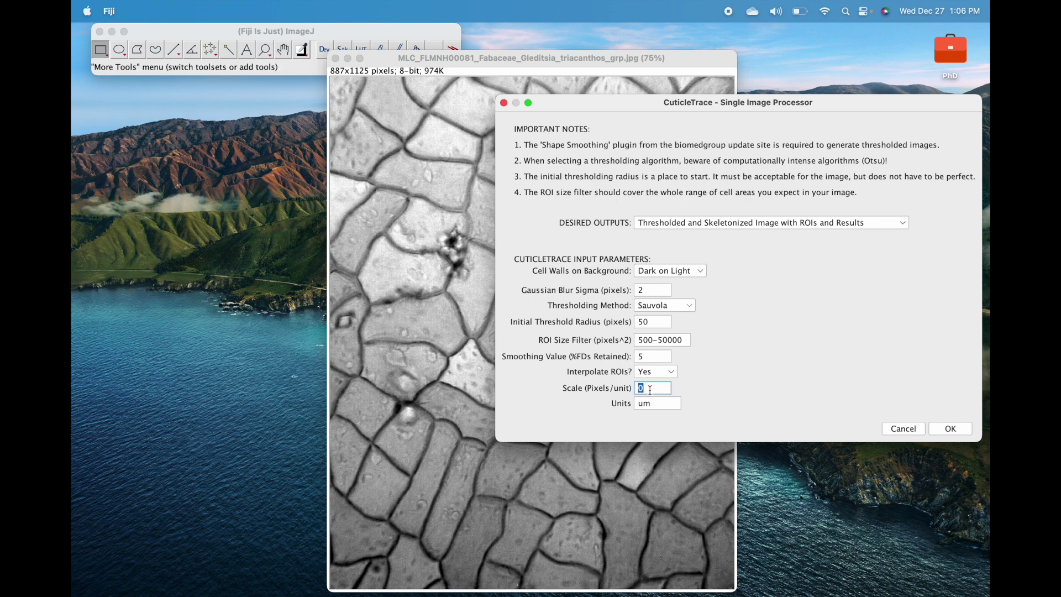
text(4.48)
click(955, 429)
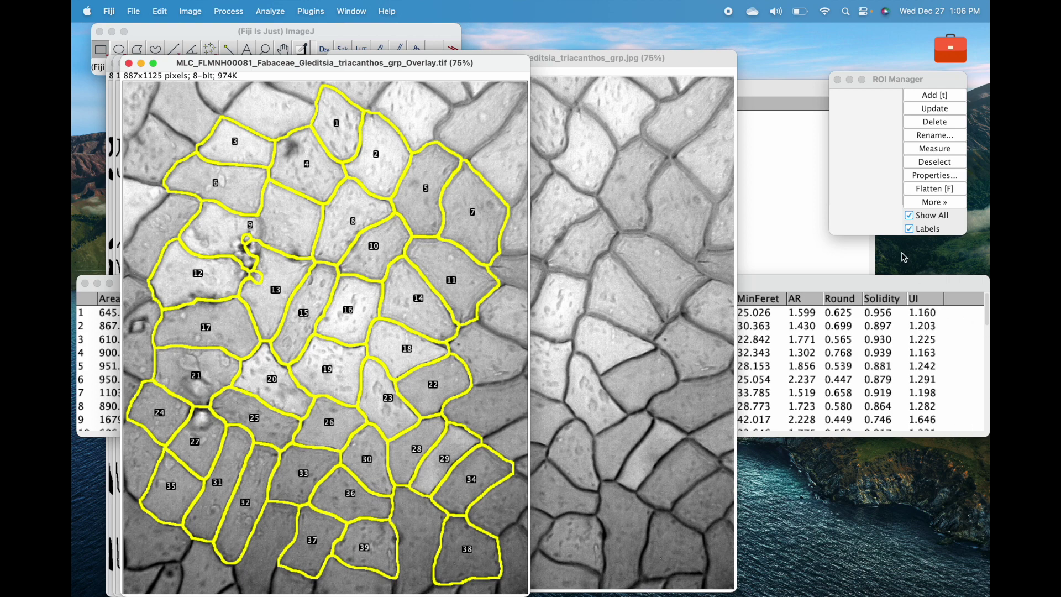
- Examine the cell measurements in the results table and the numbered cell outlines in the overlay image
click(857, 285)
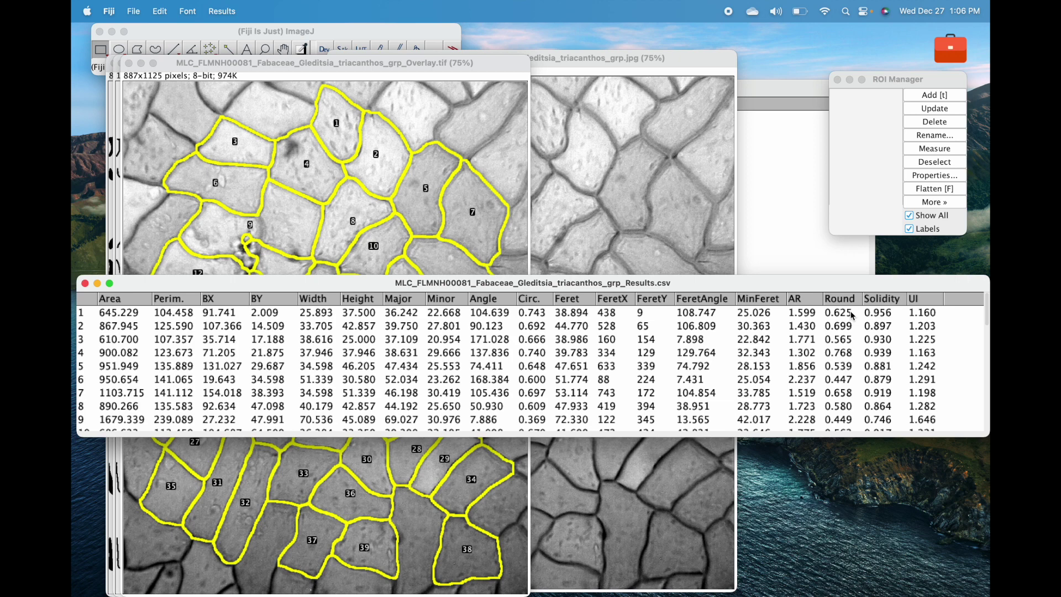
drag(766, 288, 766, 314)
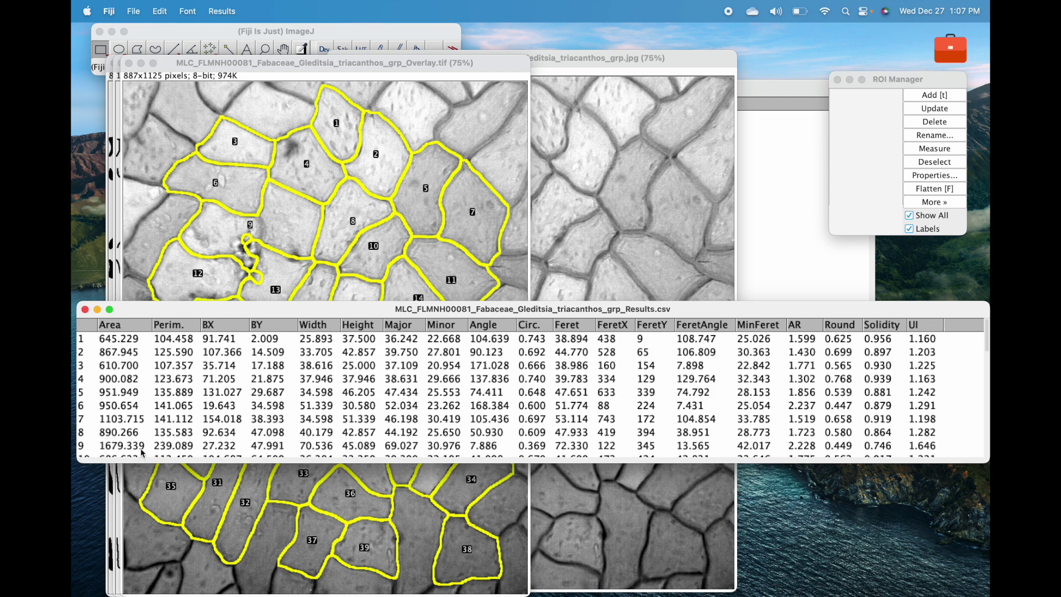
drag(275, 71, 569, 61)
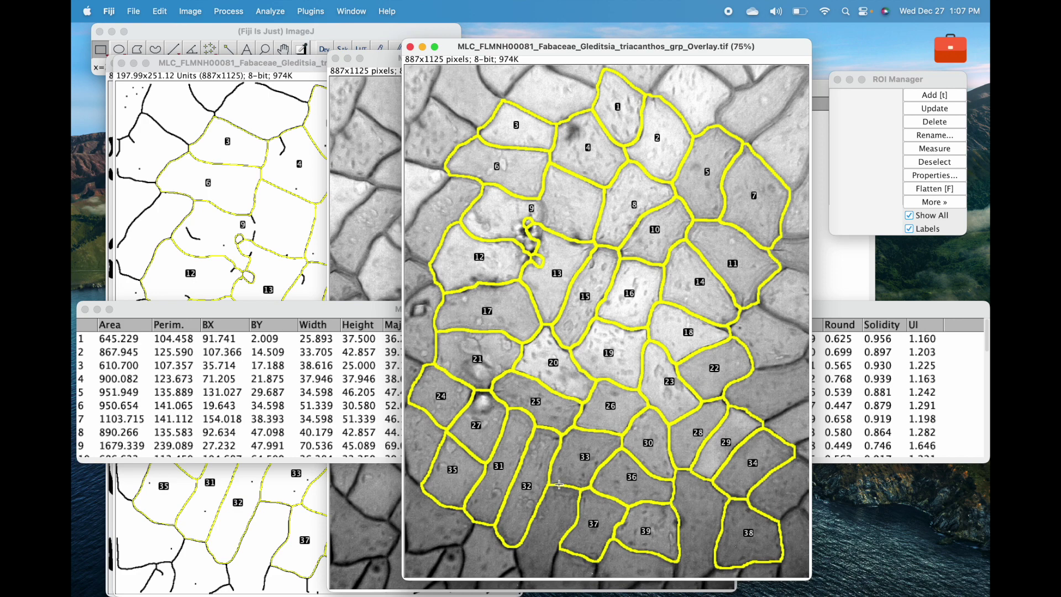
- Close the overlay, results table, log and ROI Manager, and discard the skeletonized and thresholded images without saving
click(411, 47)
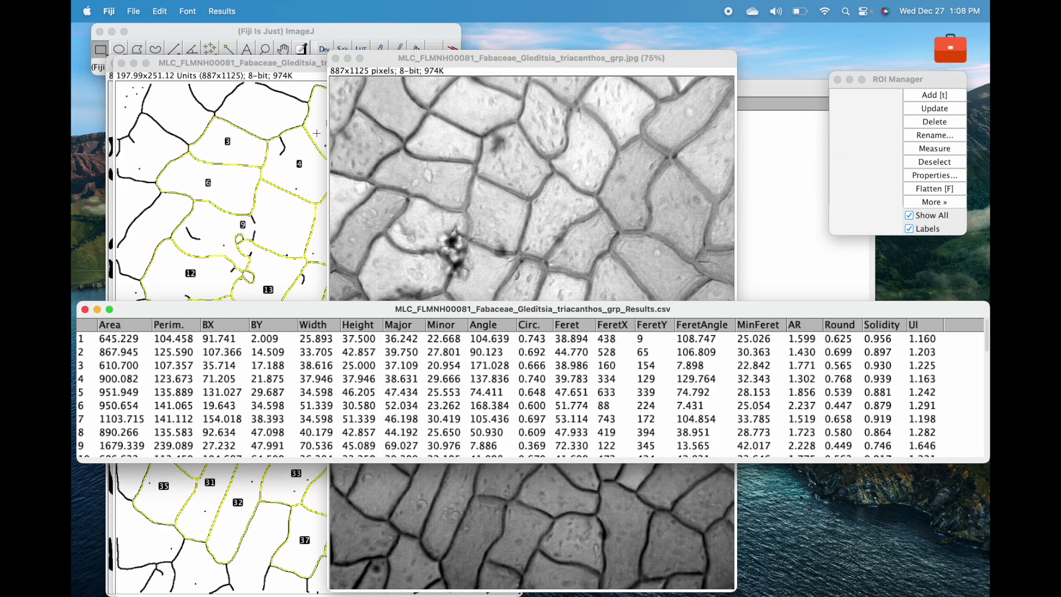
click(85, 310)
click(121, 64)
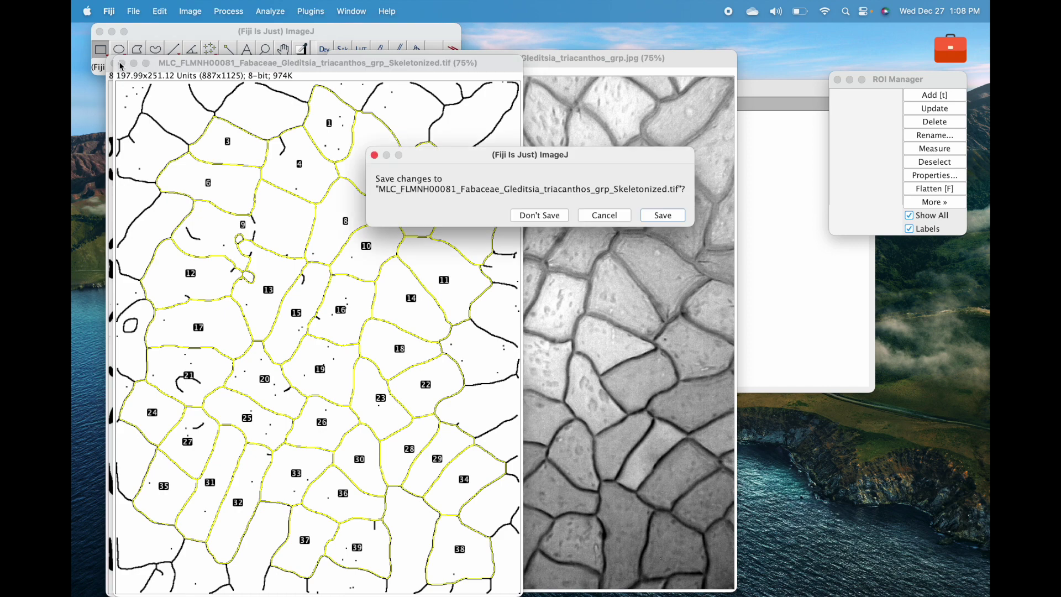
click(545, 220)
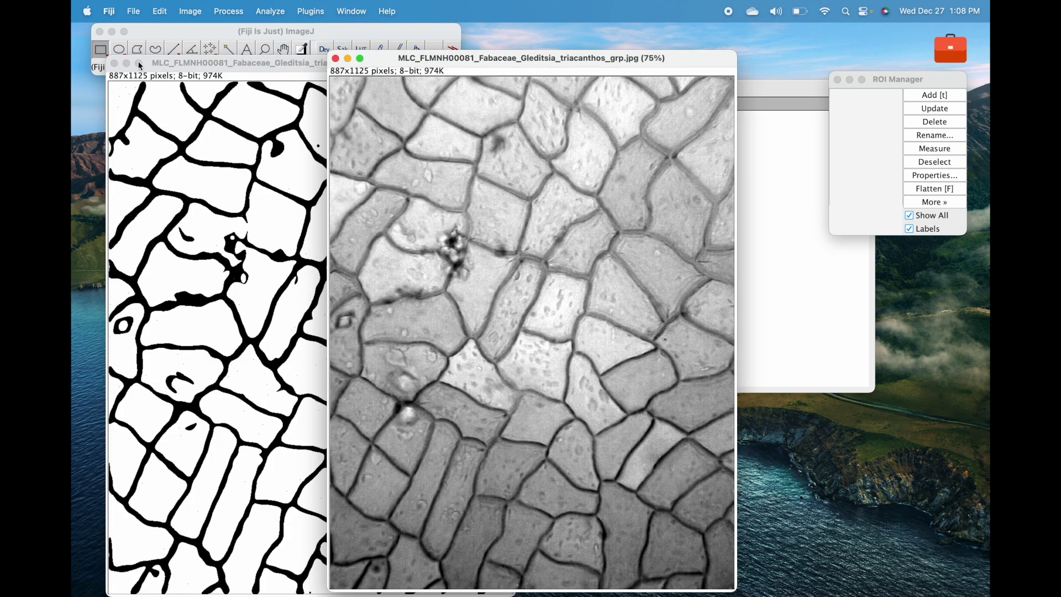
click(115, 63)
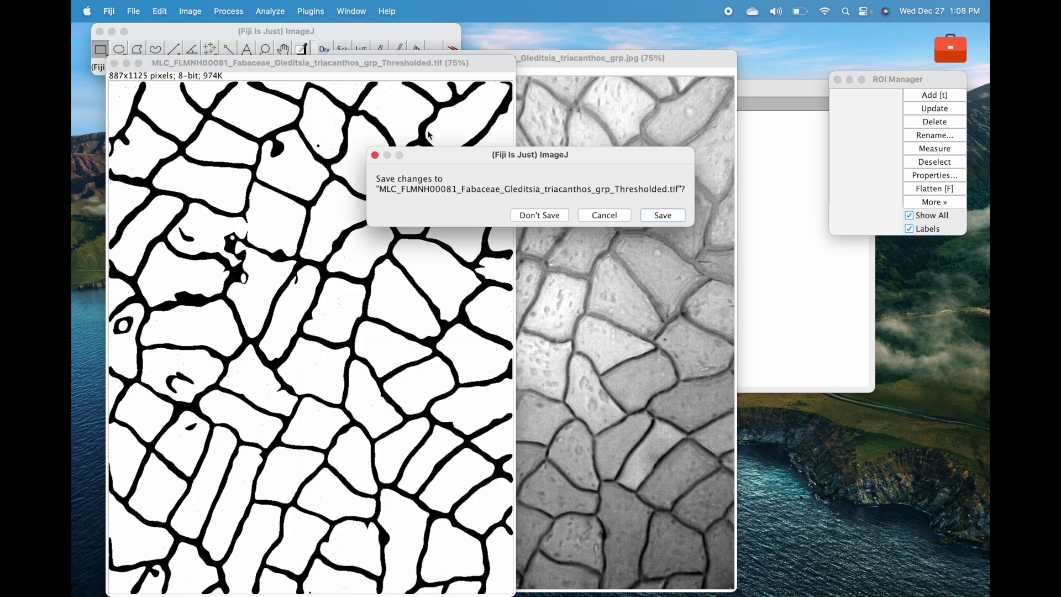
click(541, 218)
click(765, 102)
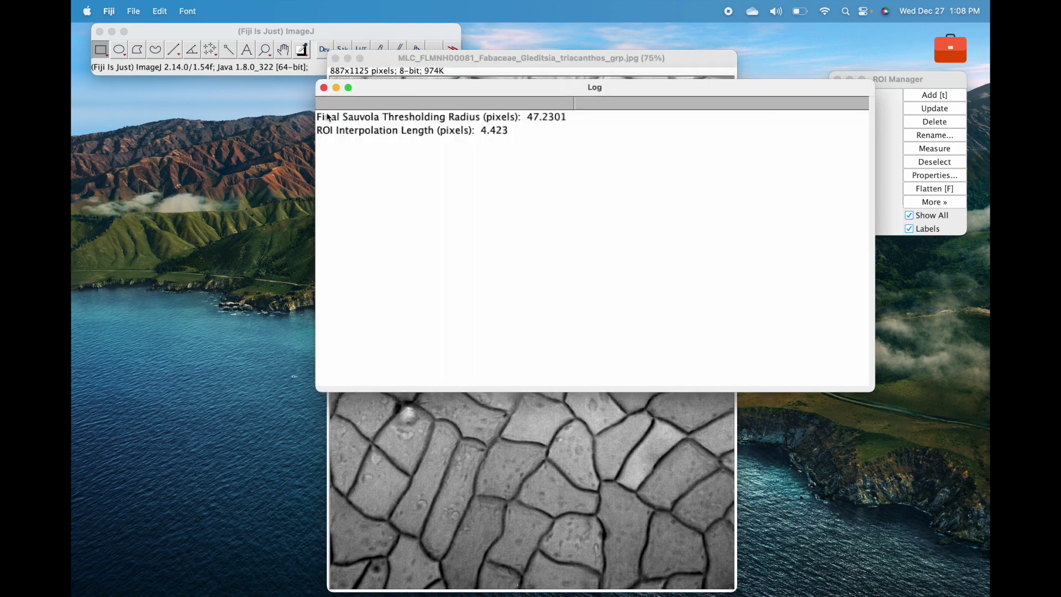
click(325, 88)
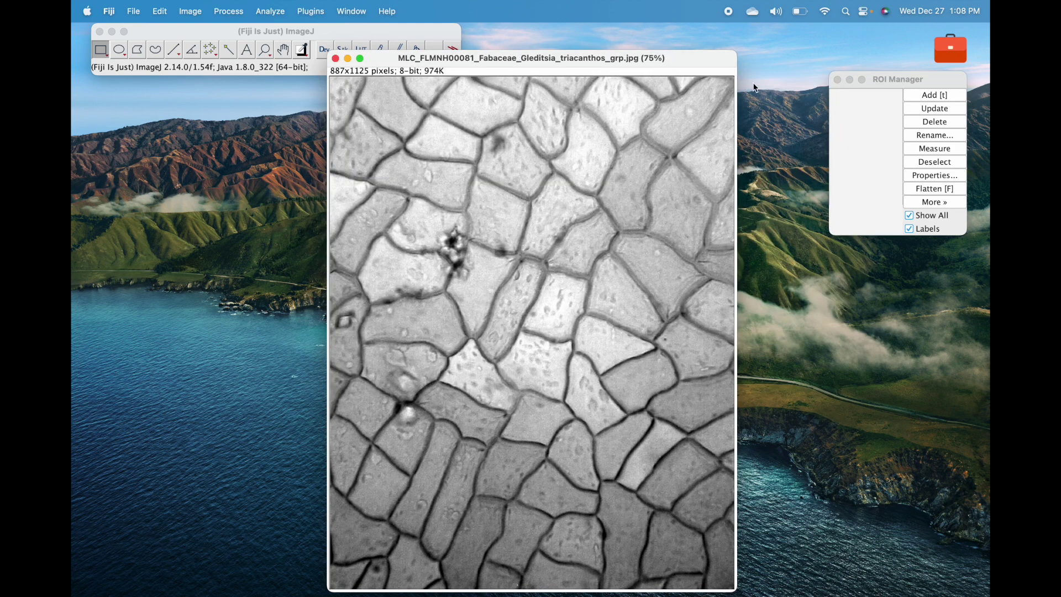
click(837, 79)
- Move the original cuticle image aside and run the CuticleTrace - Single Image Processor macro again
drag(602, 48, 751, 40)
click(310, 34)
click(319, 12)
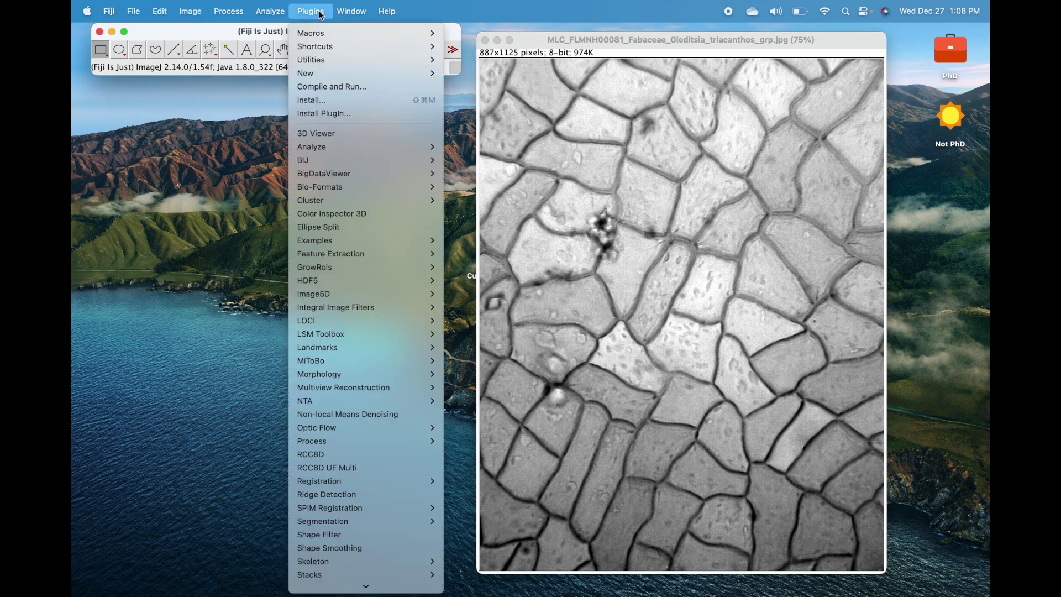
mouse_move(335, 33)
click(560, 260)
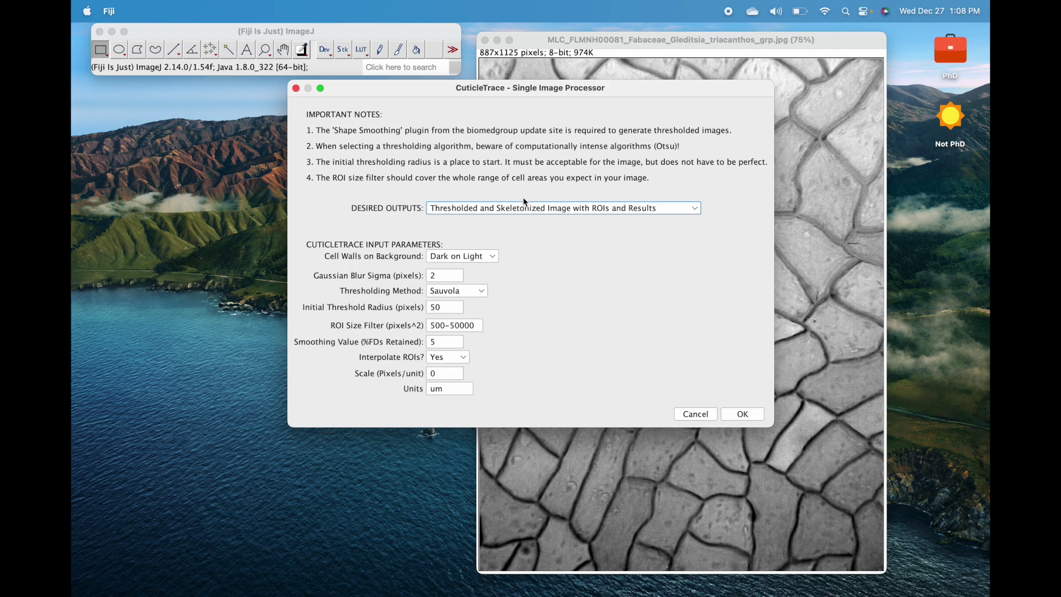
- Process the image with the Niblack thresholding method and an initial threshold radius of 10 pixels
click(452, 292)
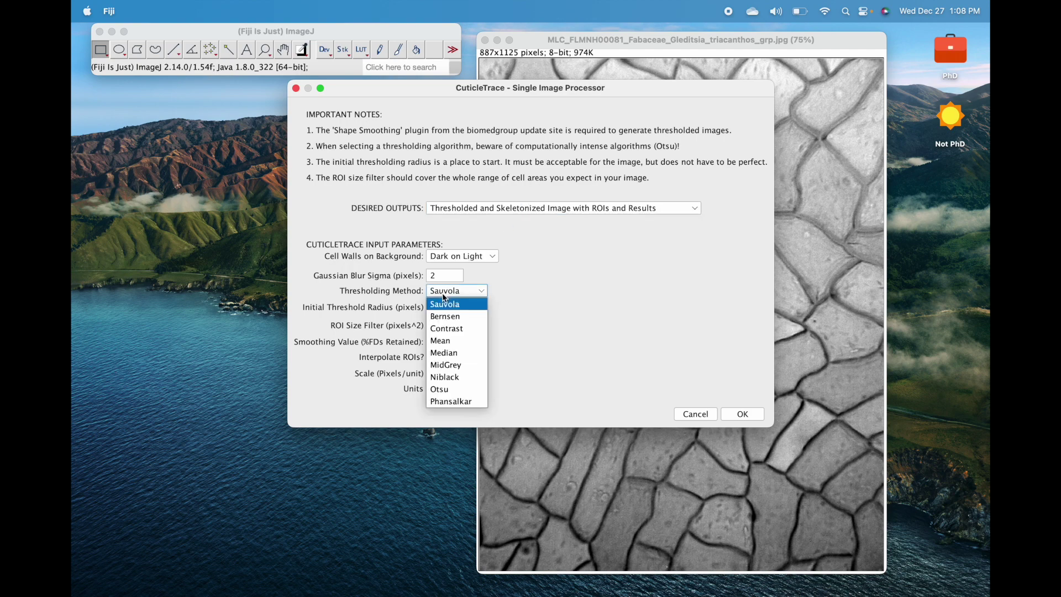
click(462, 377)
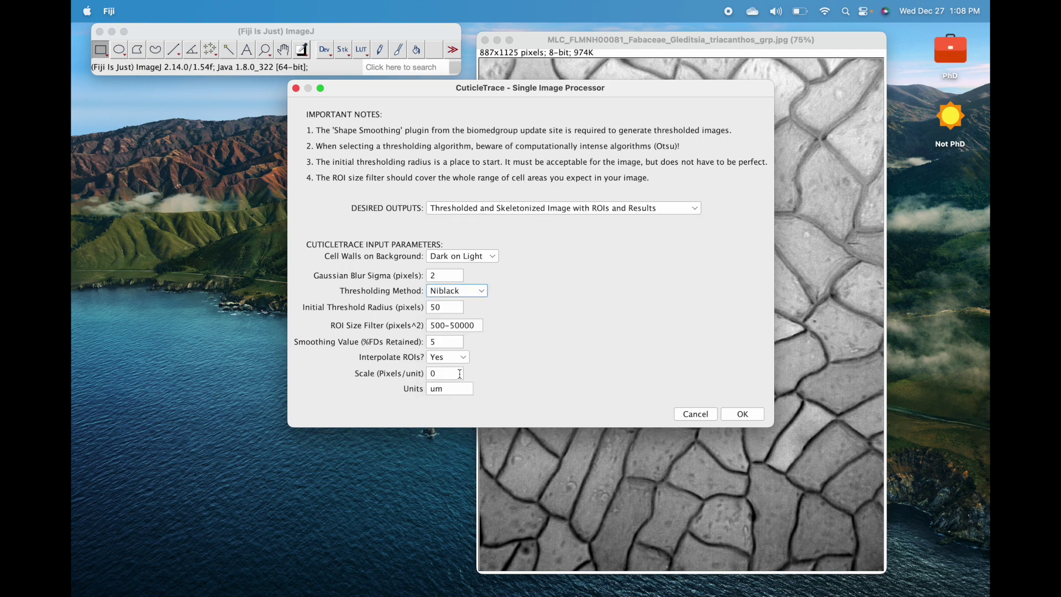
double_click(436, 306)
text(10)
click(745, 416)
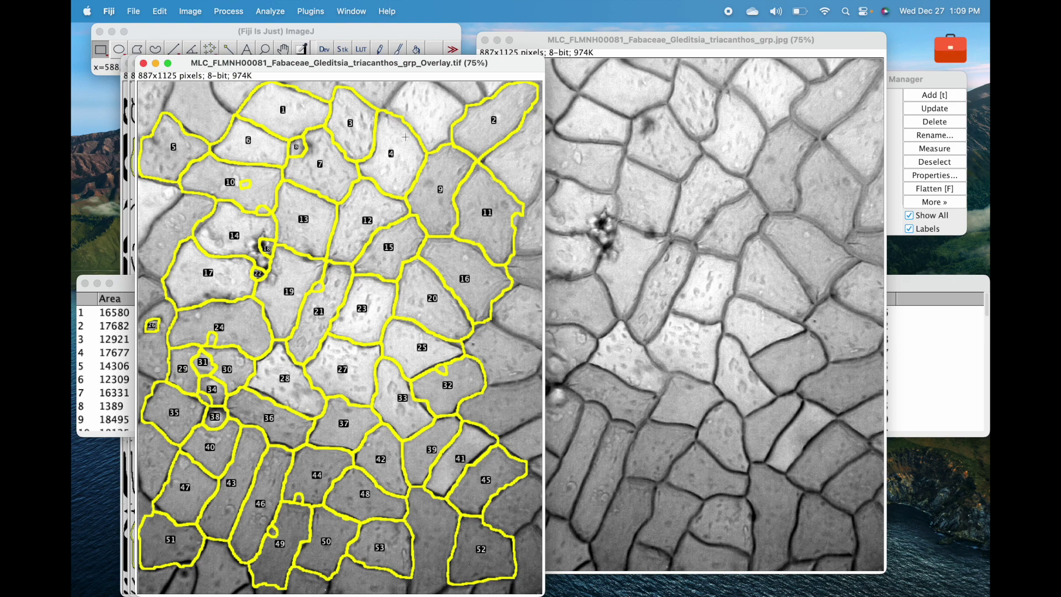
- Spread out the overlay, skeletonized and thresholded output images and compare how the Niblack run traced the cells
drag(314, 63, 436, 63)
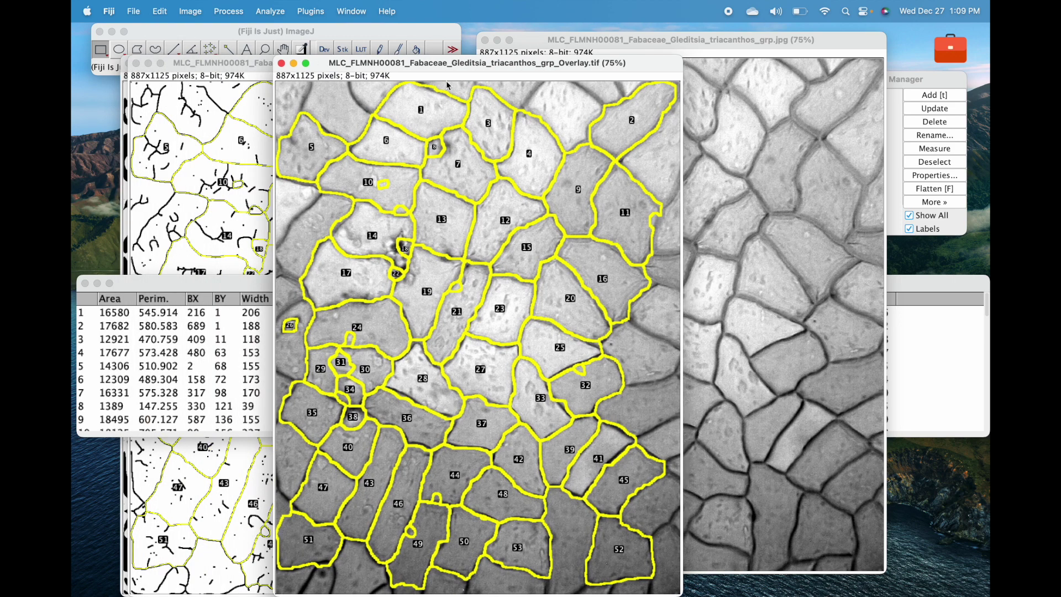
drag(193, 67, 352, 182)
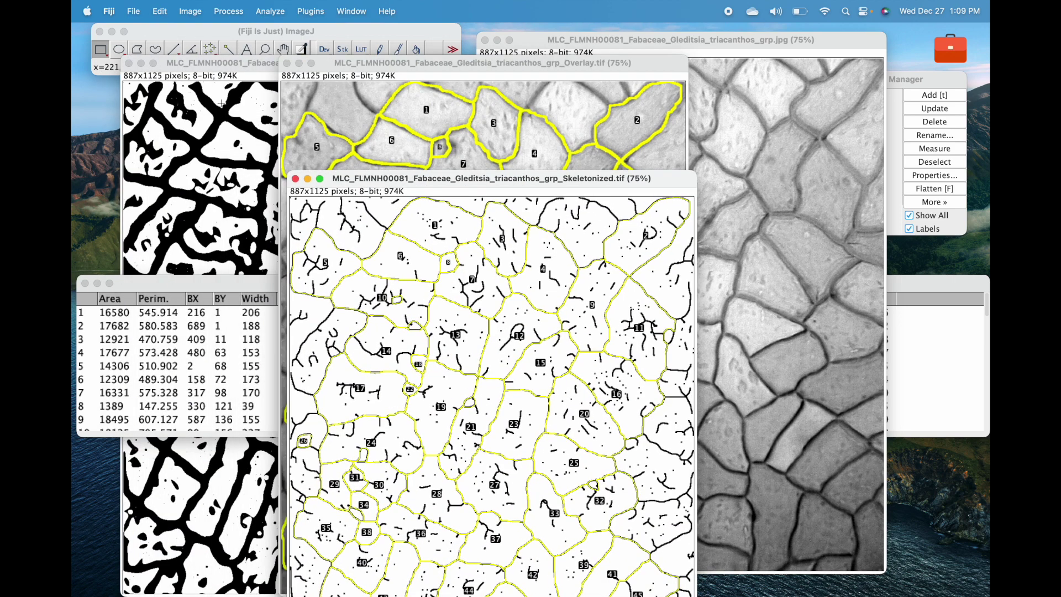
click(224, 111)
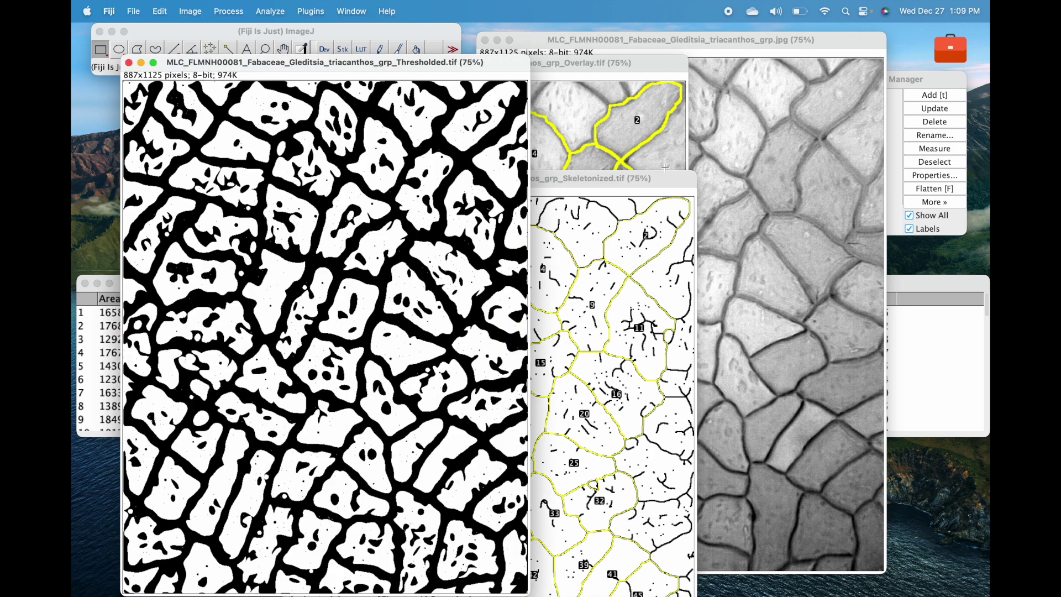
drag(661, 62, 791, 55)
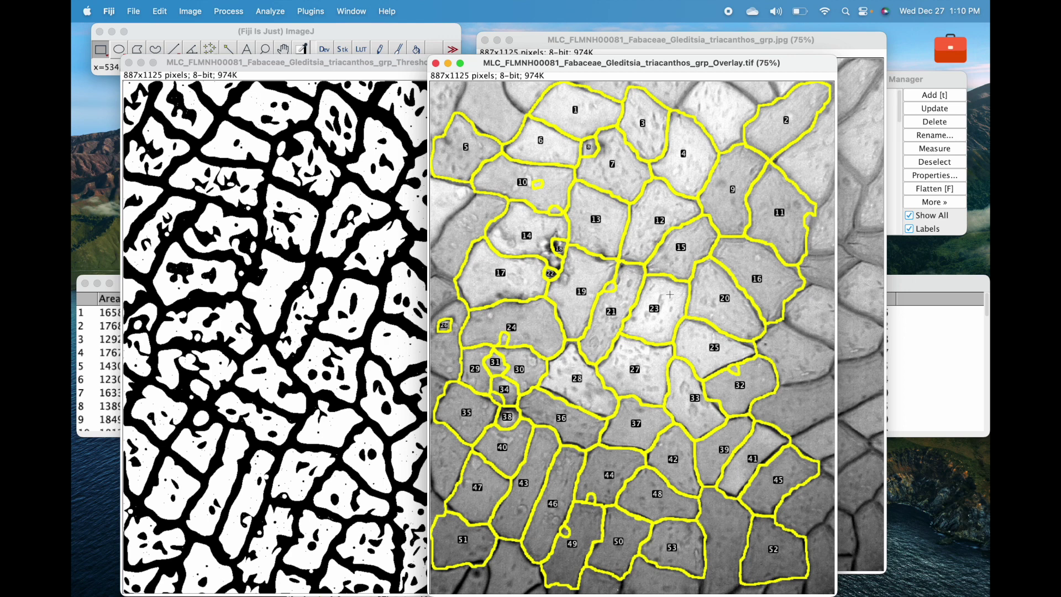
- Close the Niblack overlay image and discard the thresholded and skeletonized images without saving
click(436, 63)
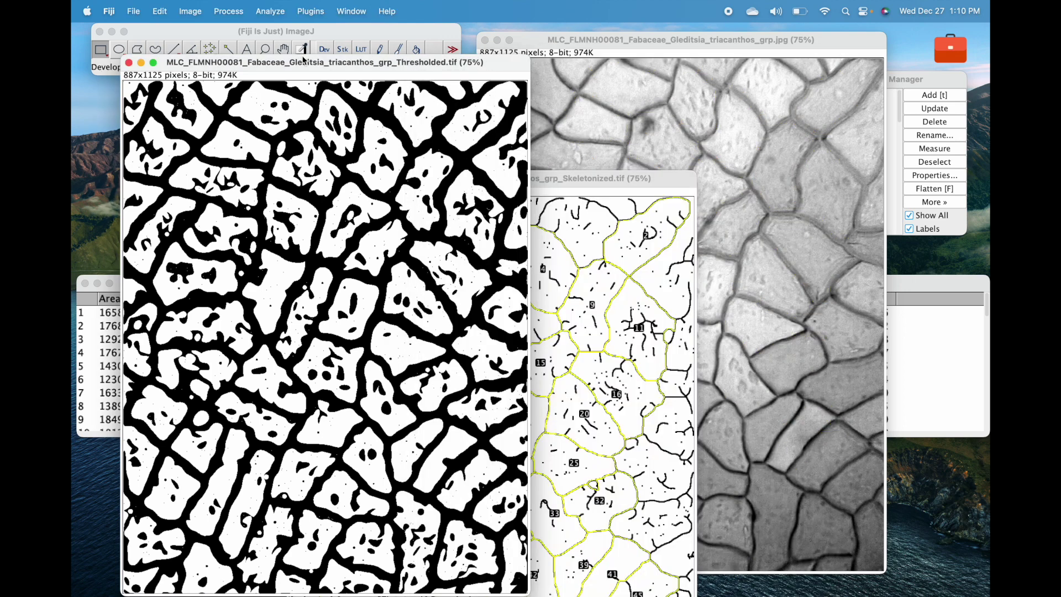
click(129, 62)
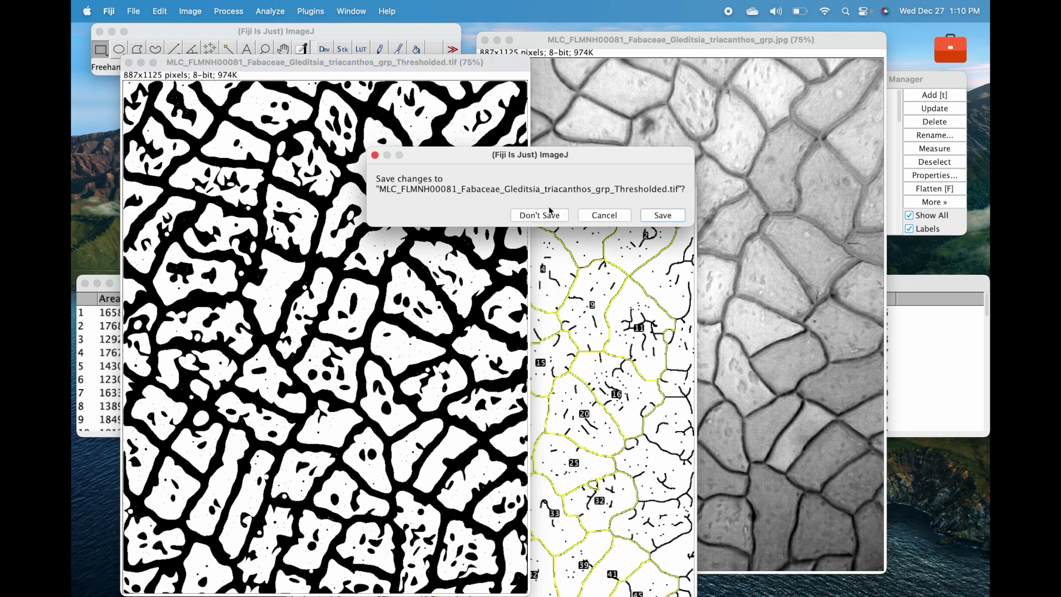
click(540, 215)
click(295, 180)
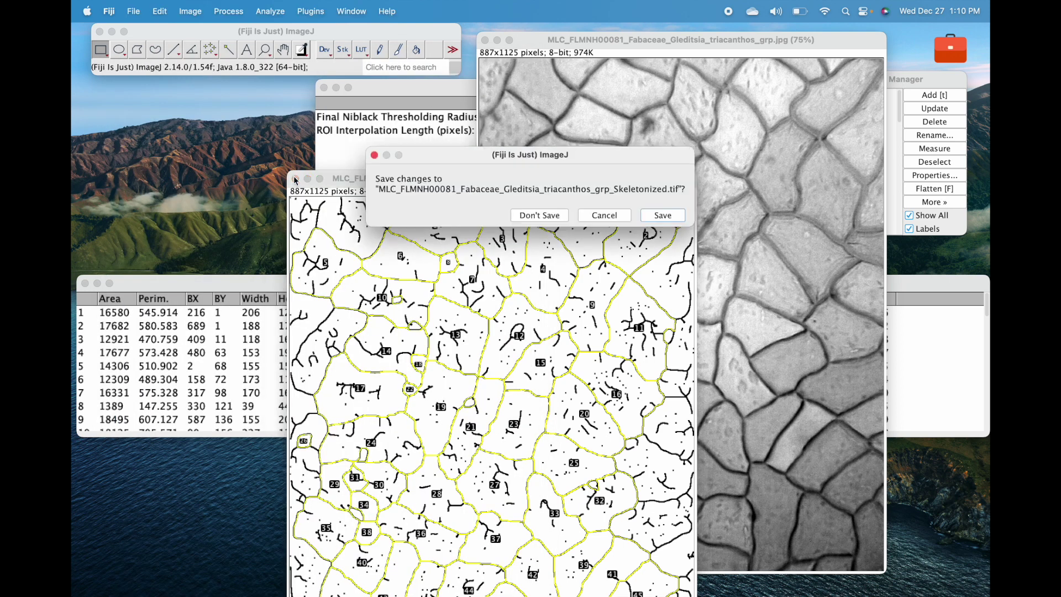
click(520, 215)
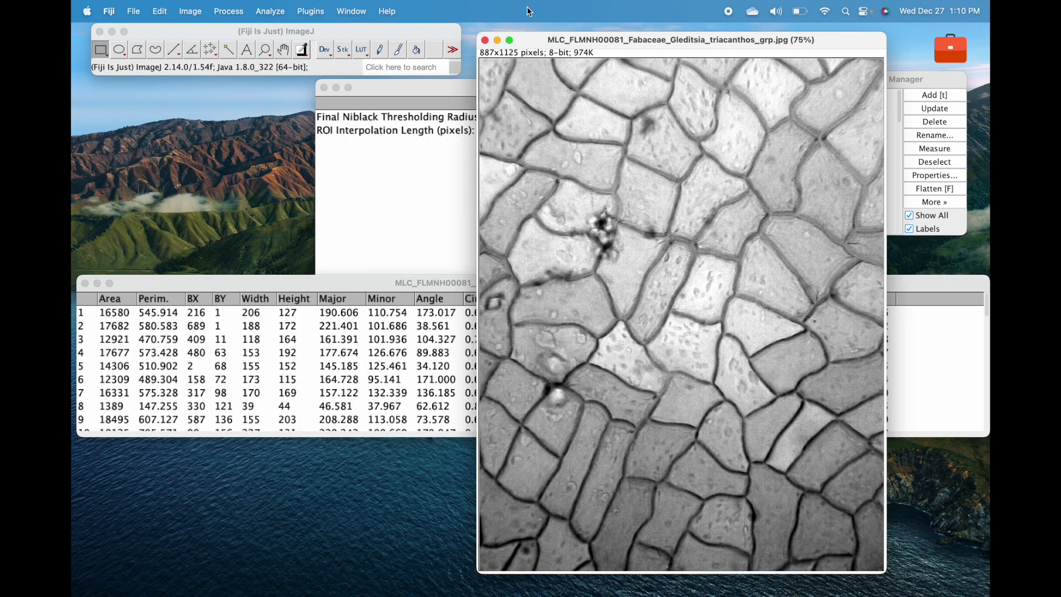
- Close the original cuticle image, the results table, the log and the ROI Manager
click(486, 43)
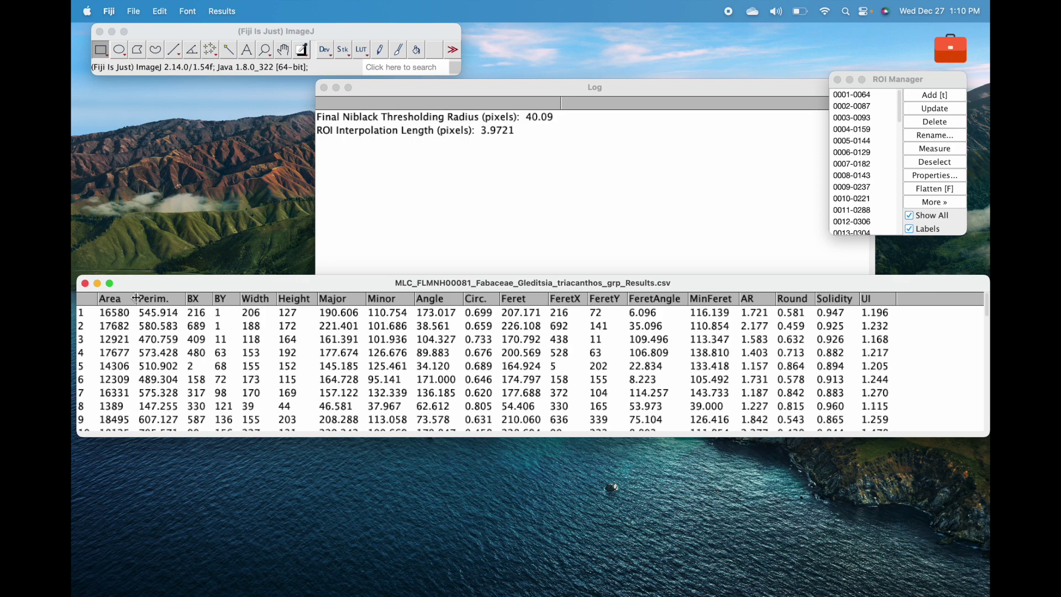
click(84, 283)
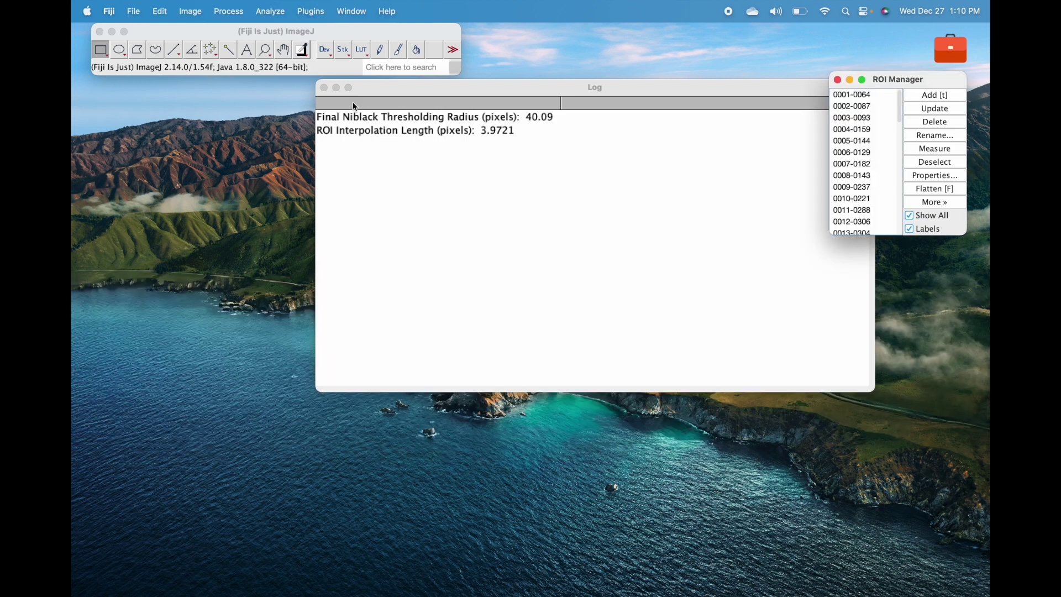
click(324, 88)
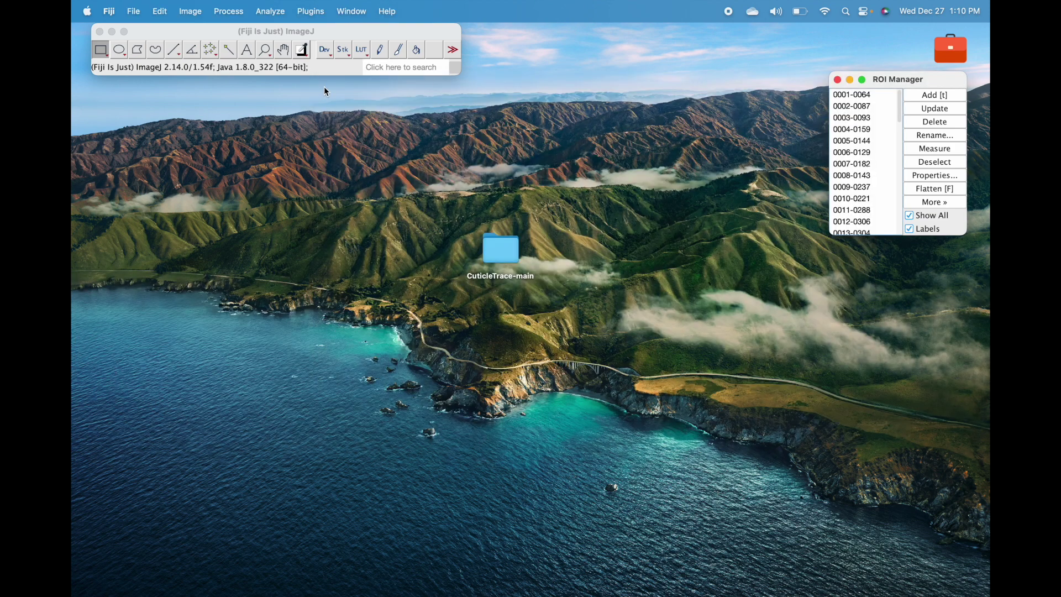
click(838, 80)
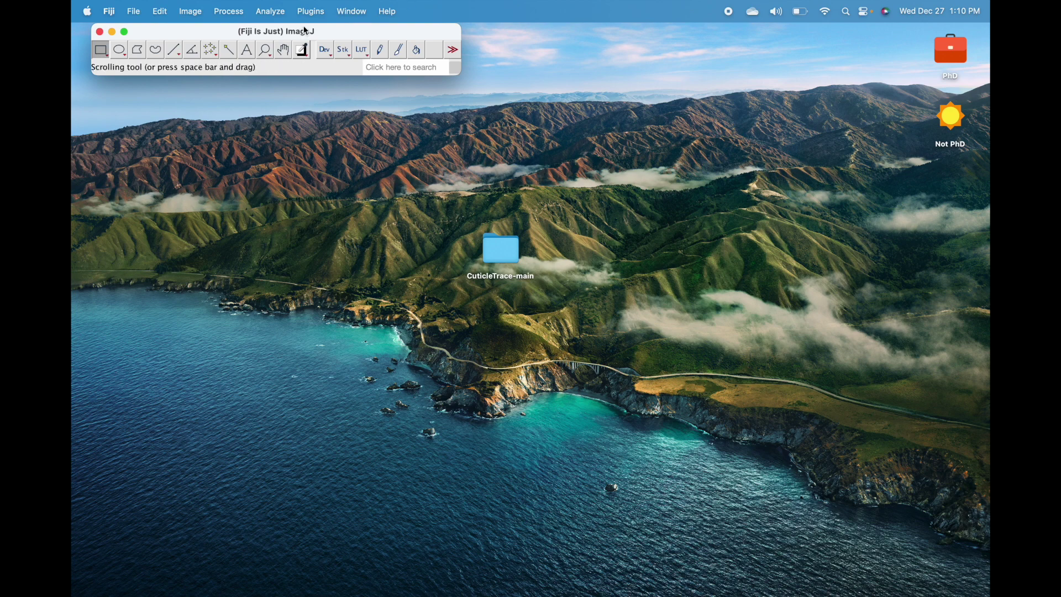
click(316, 8)
mouse_move(316, 35)
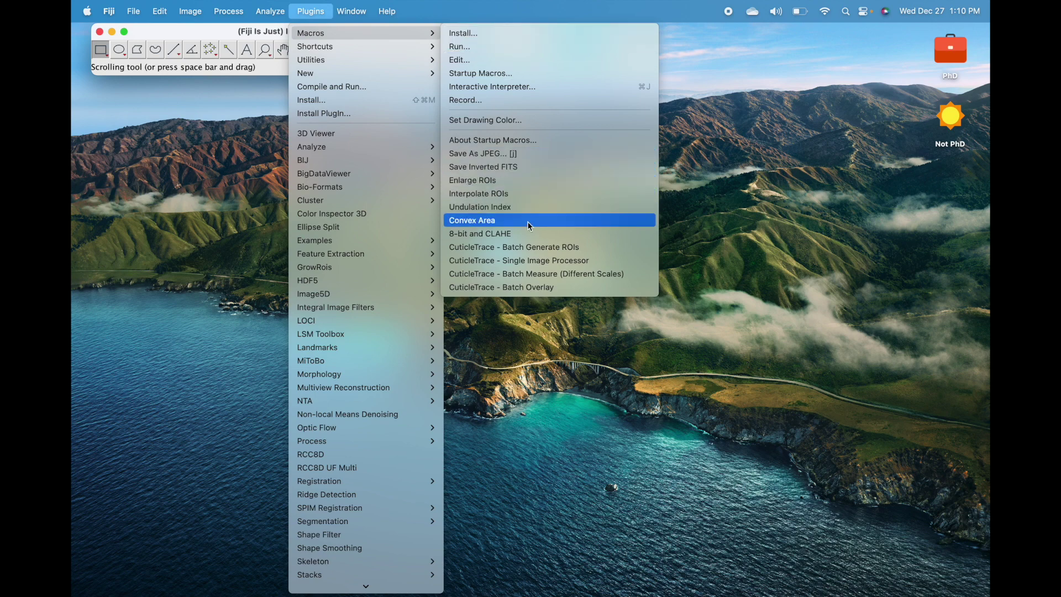
click(550, 248)
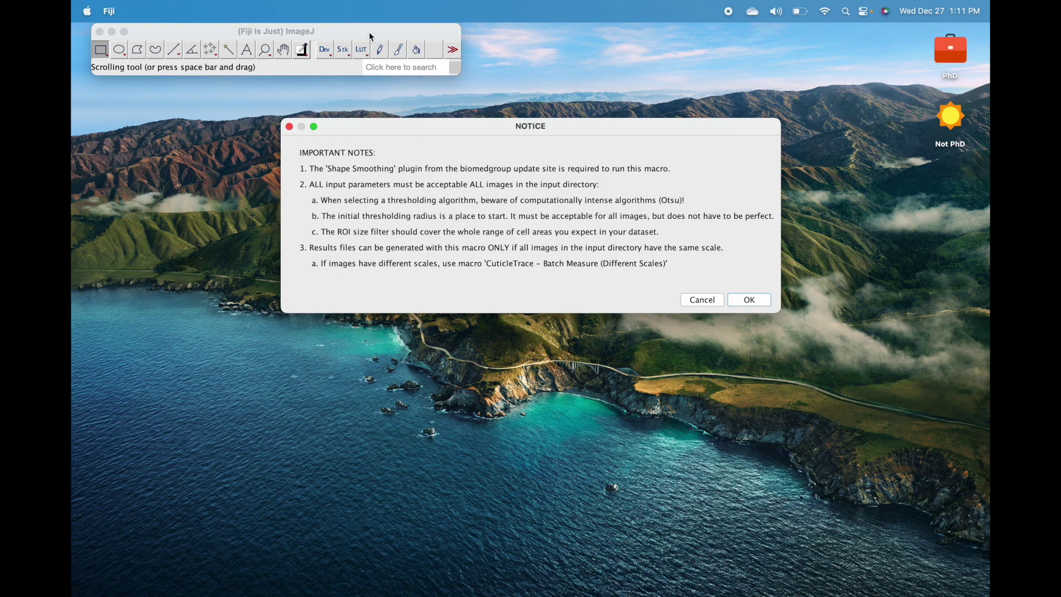
click(703, 302)
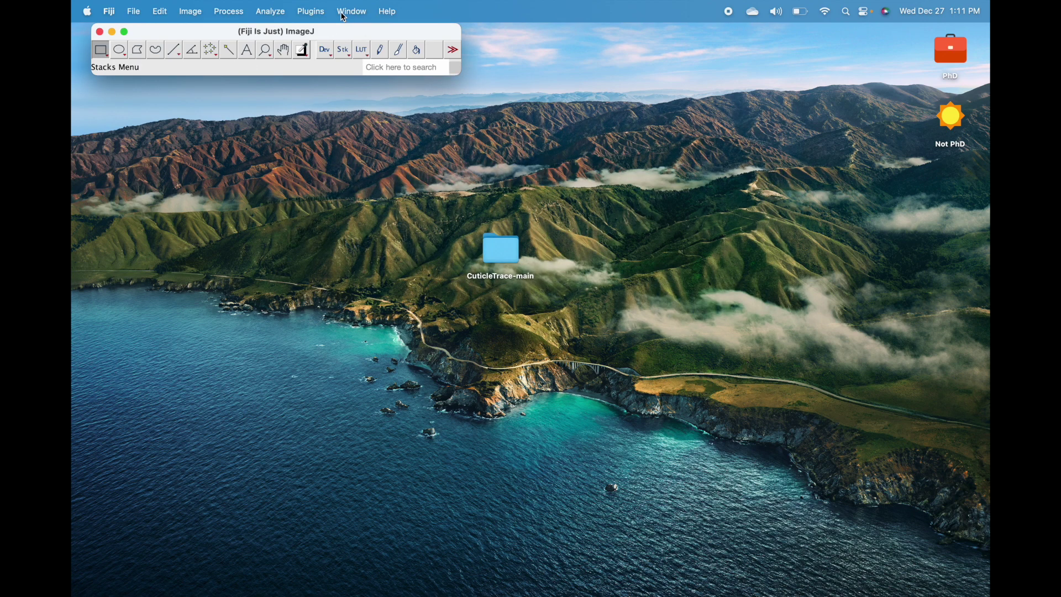
- Start the CuticleTrace Batch Generate ROIs macro, accept its notice, and choose Example_Dataset/Images as the image input directory
click(311, 11)
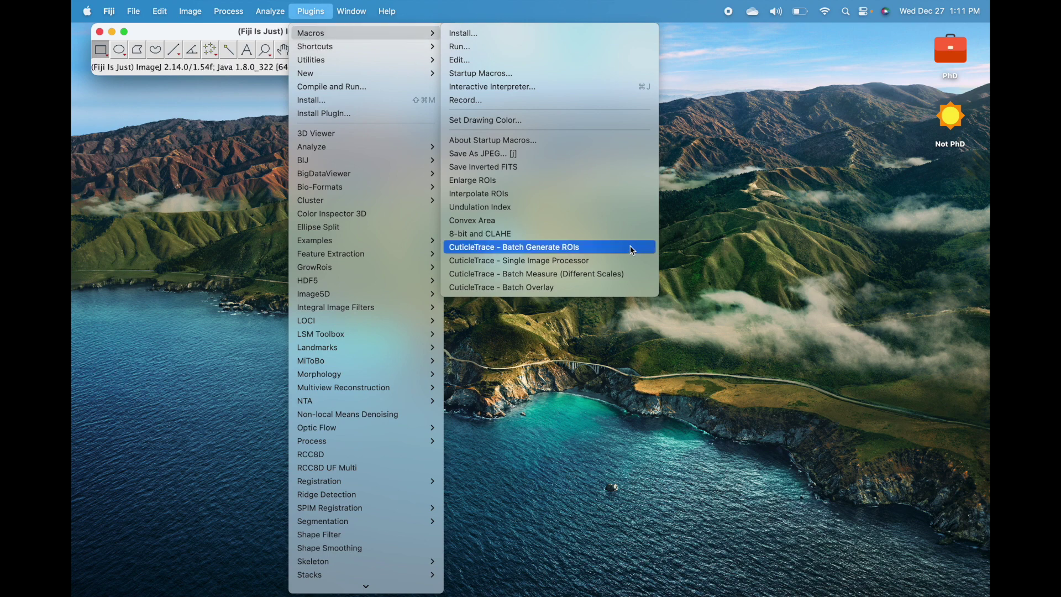
click(631, 247)
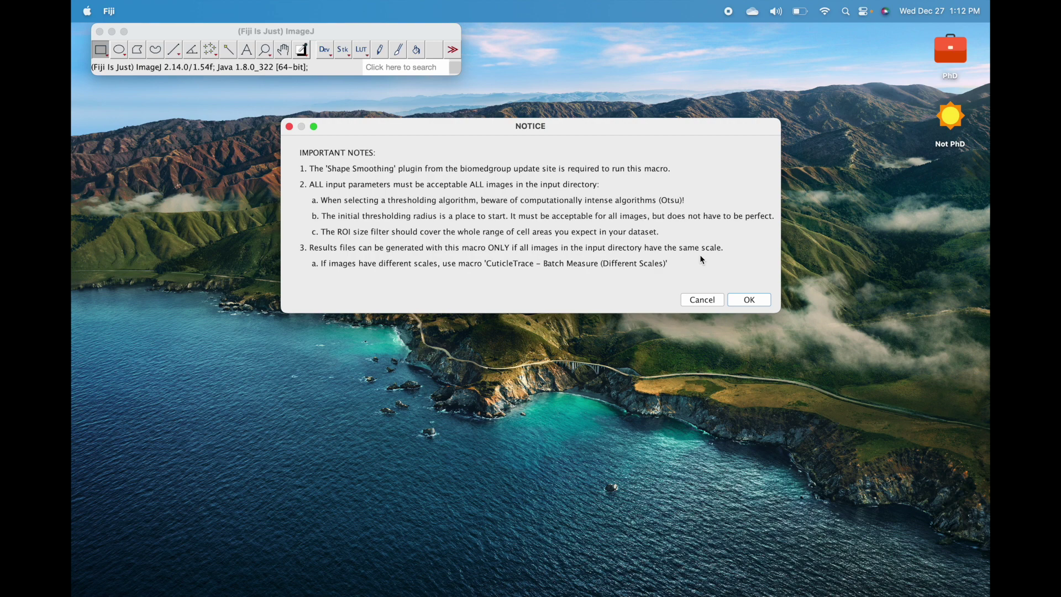
click(742, 301)
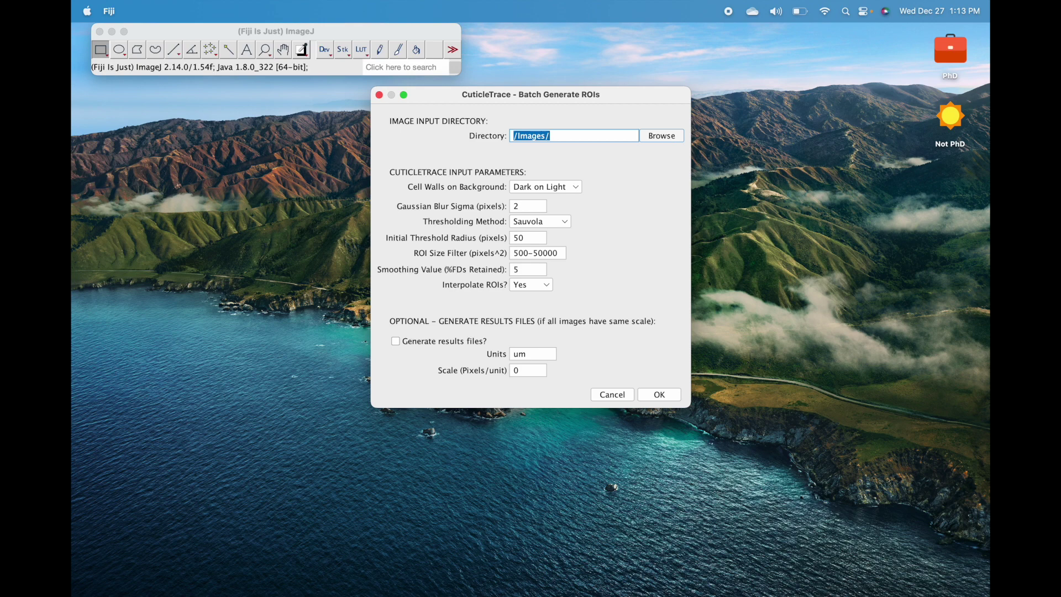
click(663, 139)
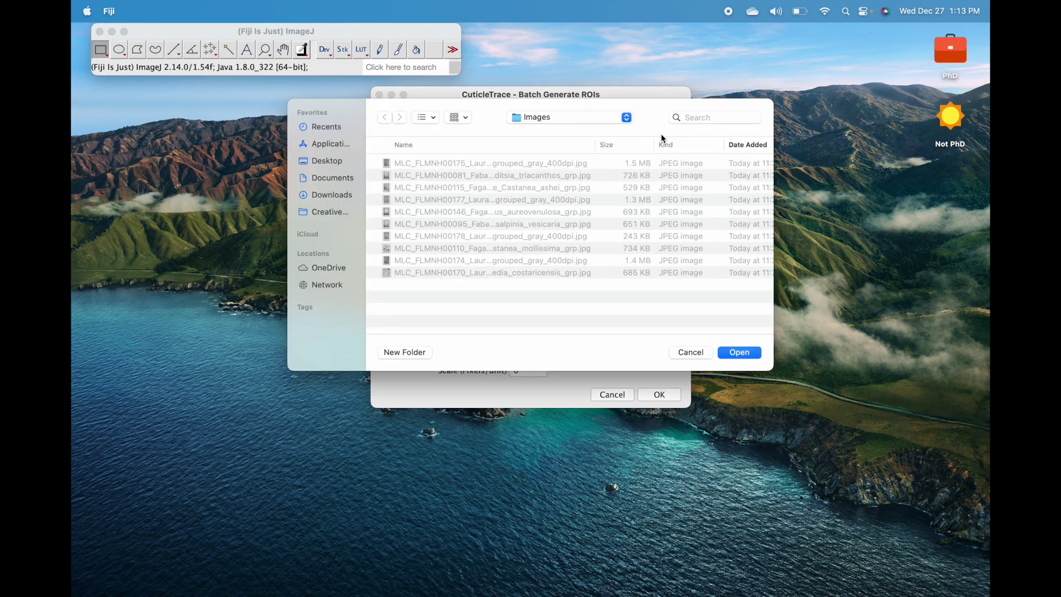
click(571, 122)
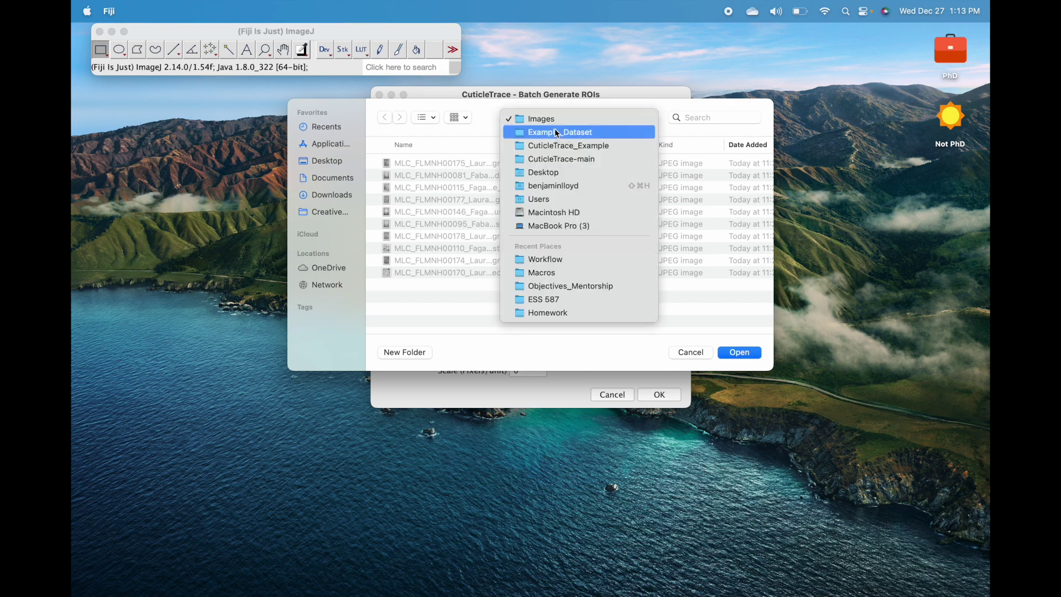
click(550, 120)
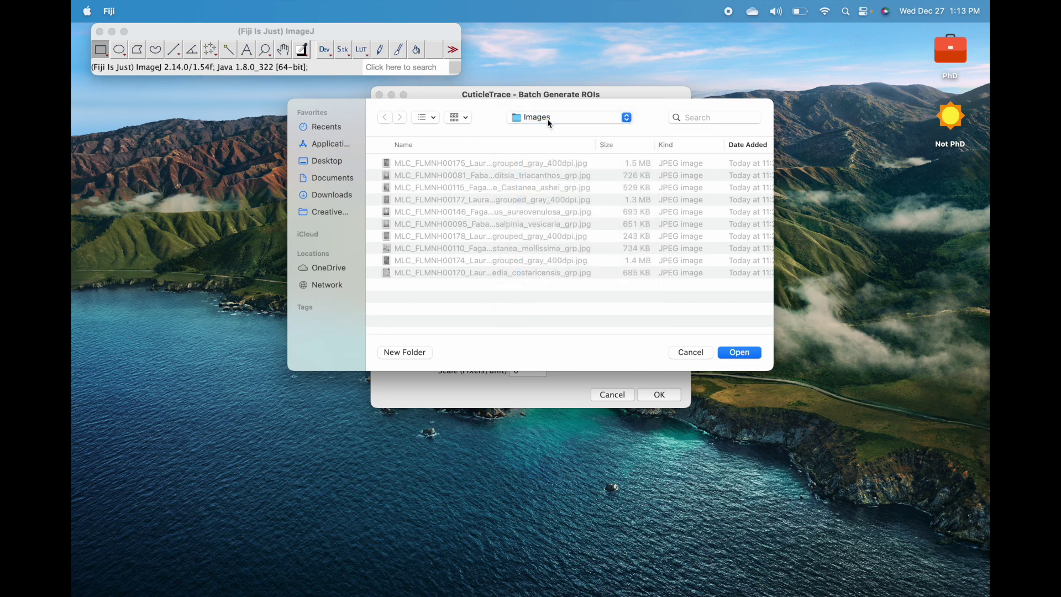
click(741, 353)
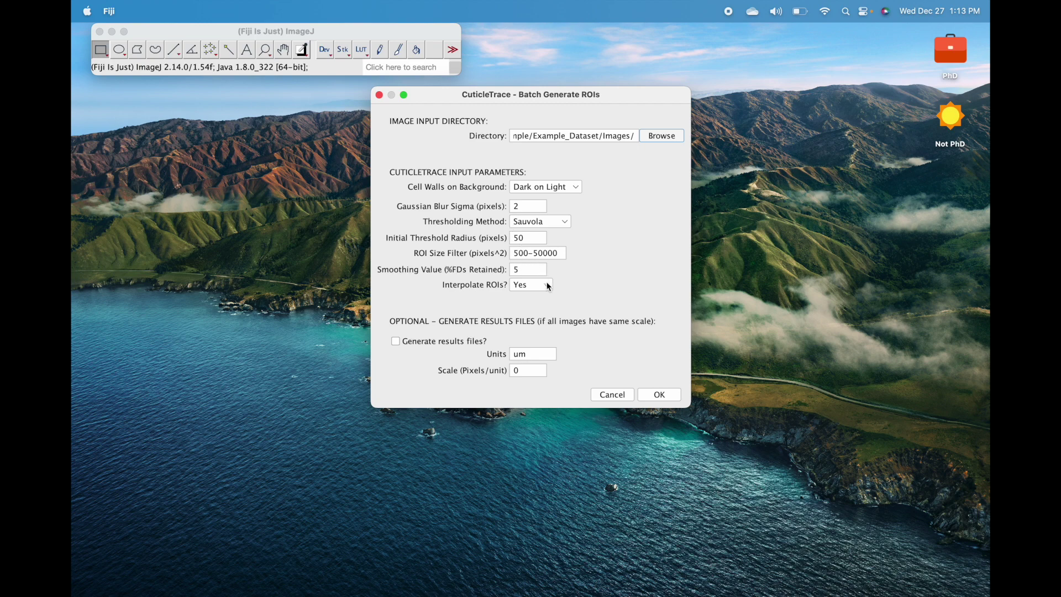
- Run the batch ROI generation with the default Sauvola parameters and without generating results files
click(395, 342)
click(396, 342)
click(660, 395)
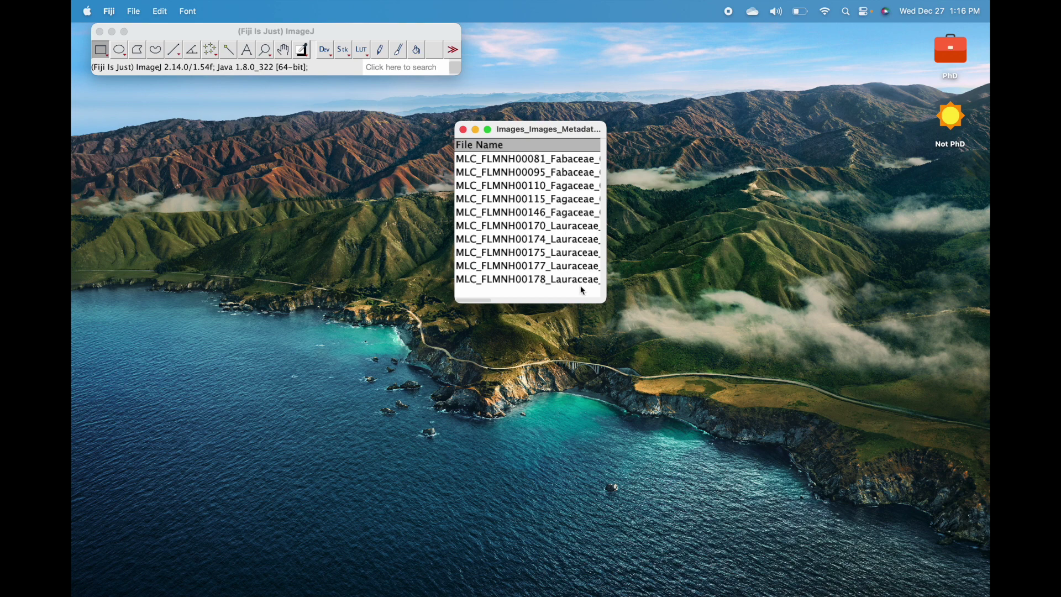
- Widen and reposition the batch image metadata table to read its columns
drag(606, 298, 962, 298)
drag(786, 124, 539, 132)
drag(694, 298, 826, 301)
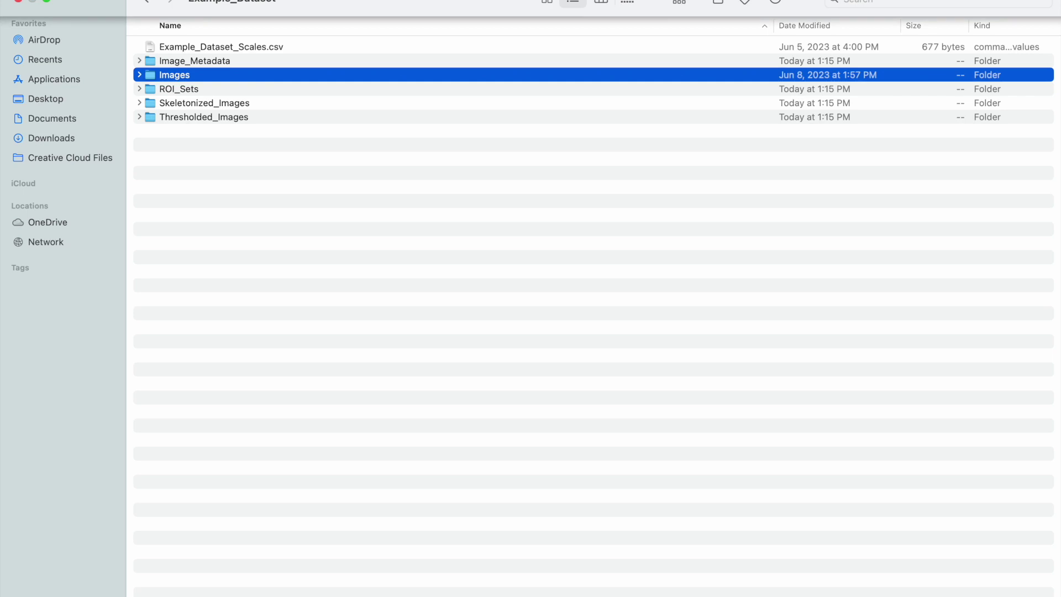
- Switch to Finder and review the Example_Dataset folder's input images, scales file and newly generated output folders
click(139, 75)
click(191, 48)
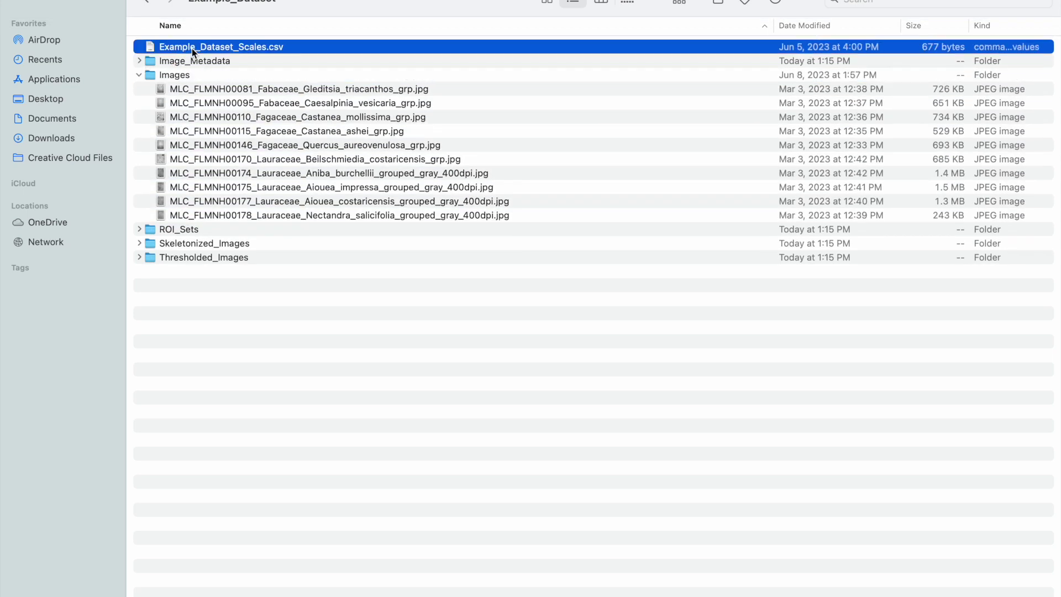
click(139, 75)
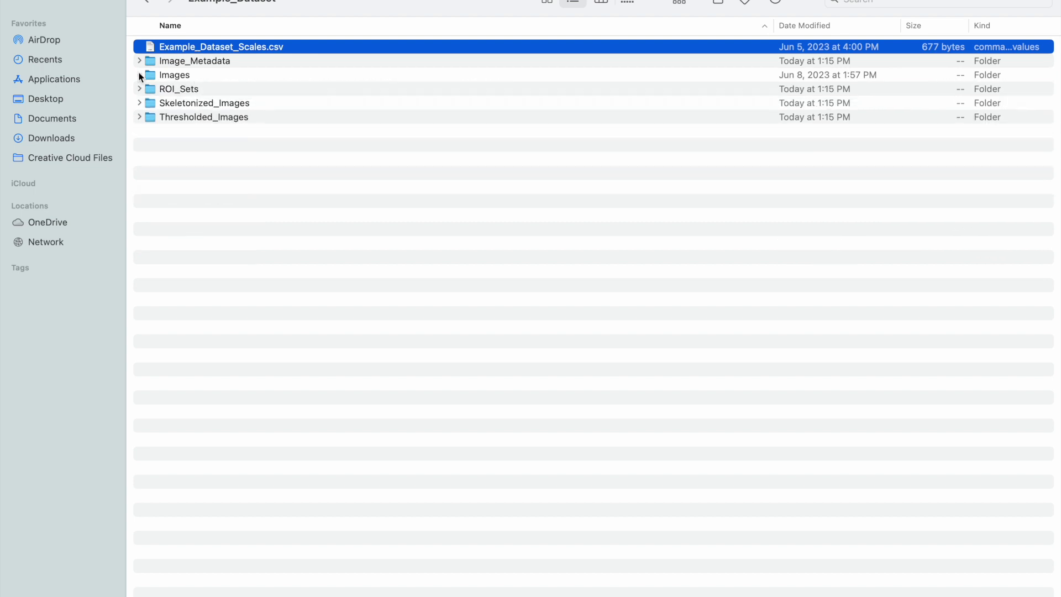
click(158, 58)
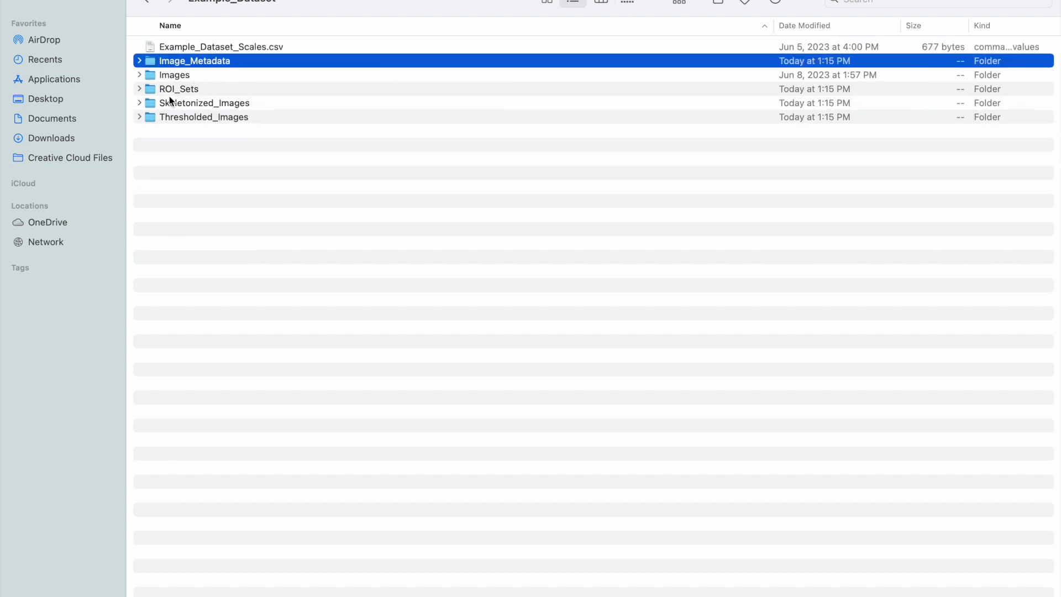
click(170, 103)
click(176, 118)
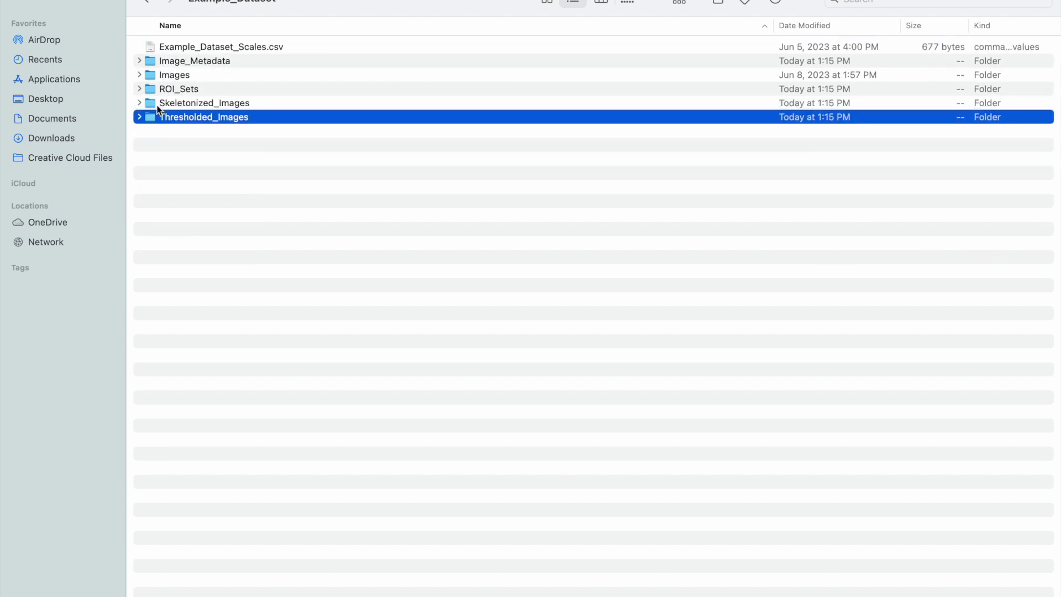
- Expand the Image_Metadata folder and preview Images_Images_Metadata.csv to read each image's threshold radius and interpolation length
click(139, 60)
click(186, 75)
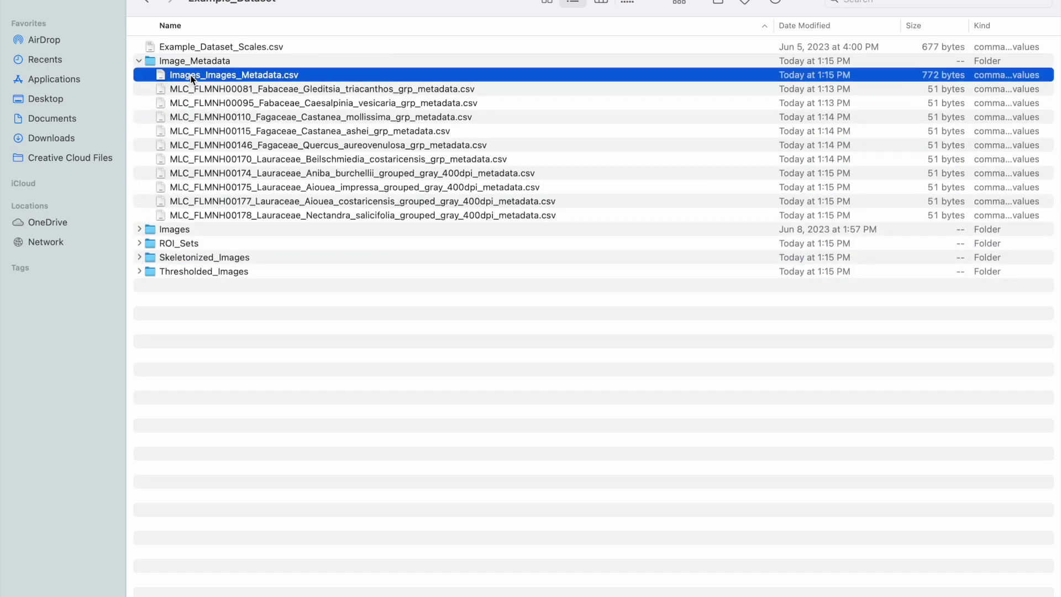
key(space)
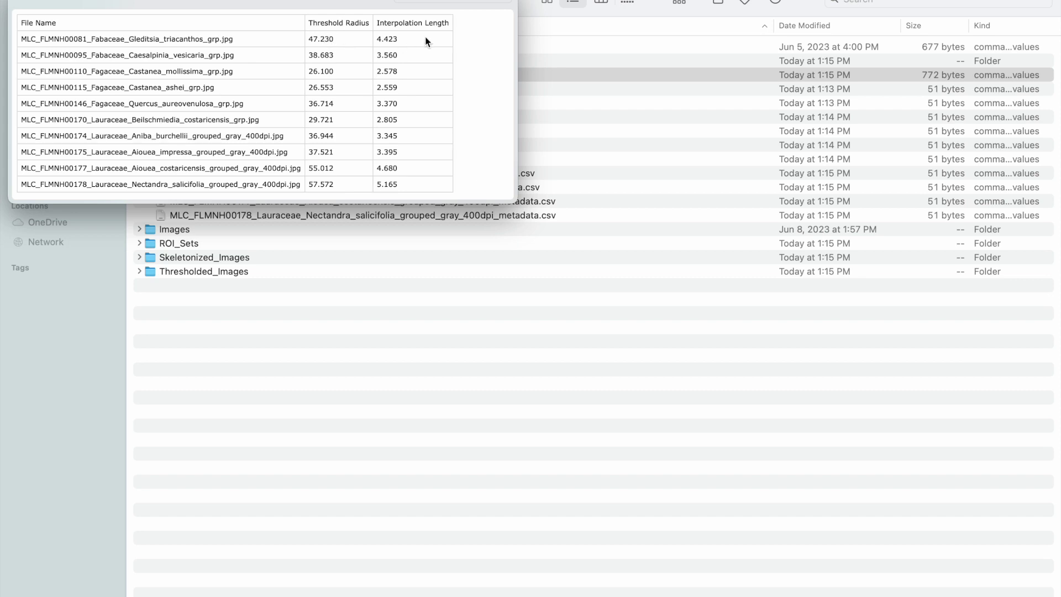
key(space)
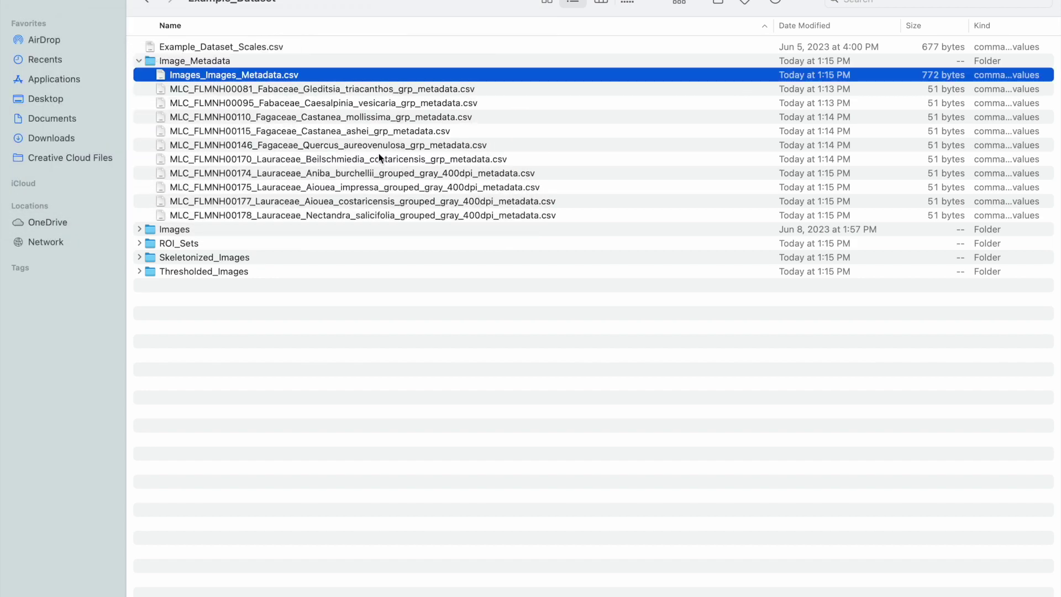
- Preview the individual image metadata files in turn to check each one's threshold radius and interpolation length
key(Down)
key(space)
key(Down)
key(Down)
key(Down)
key(Down)
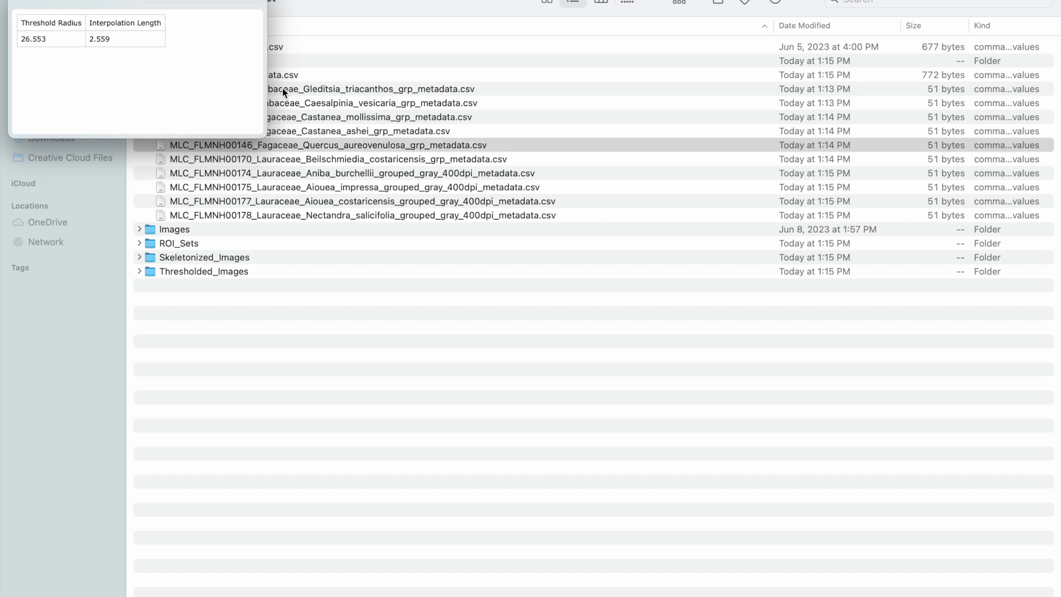
key(Down)
key(Down)
key(Down)
key(Down)
key(Down)
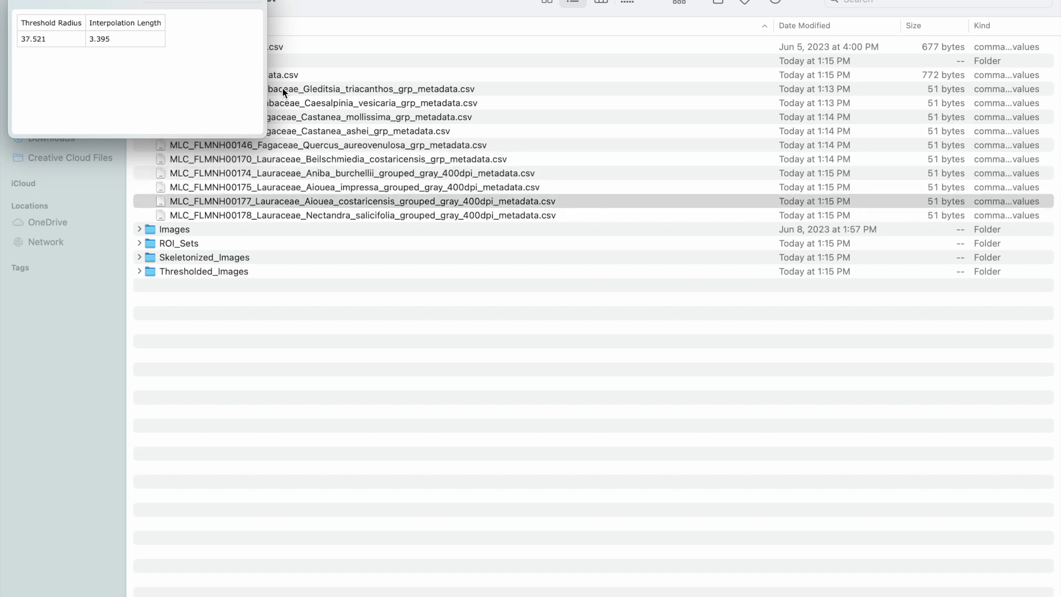
key(Up)
key(Up)
key(Up)
key(Up)
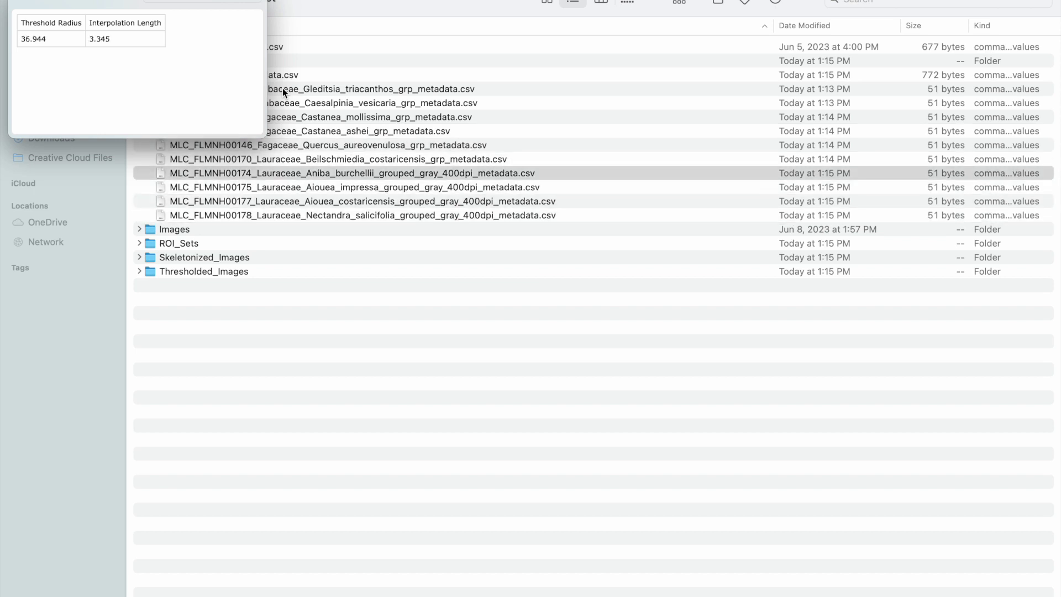
key(Up)
key(Up)
key(Up)
key(Up)
key(Up)
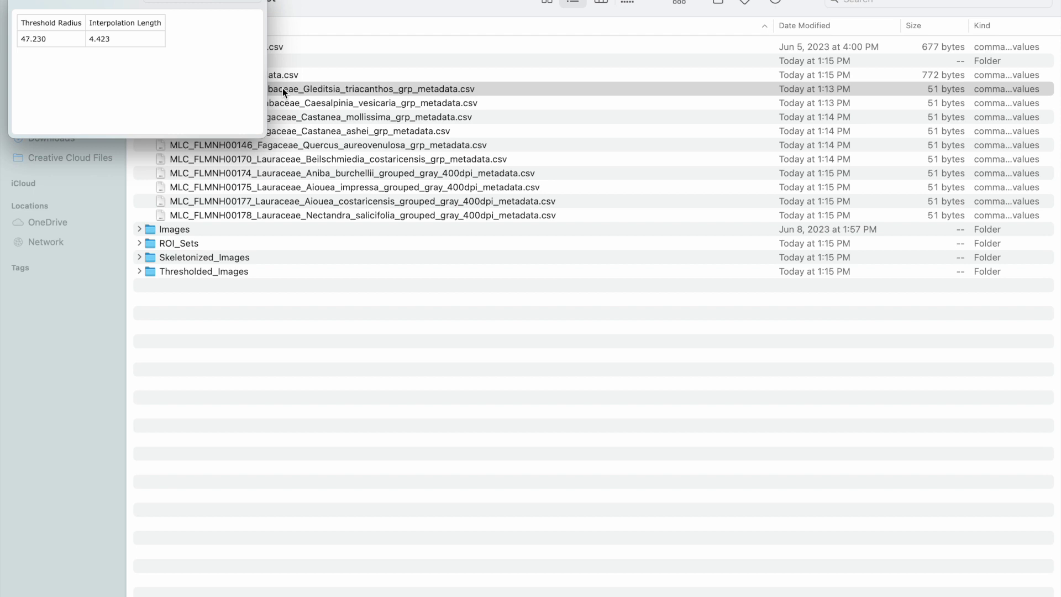
key(Down)
key(Down)
key(Down)
key(Down)
key(Down)
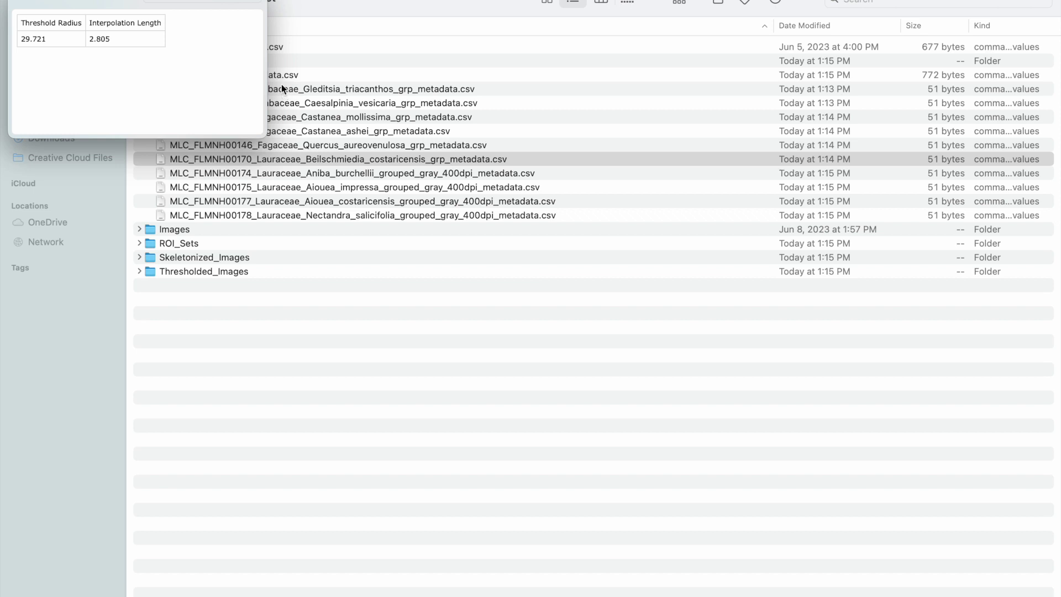
key(Up)
key(Up)
key(Up)
key(Up)
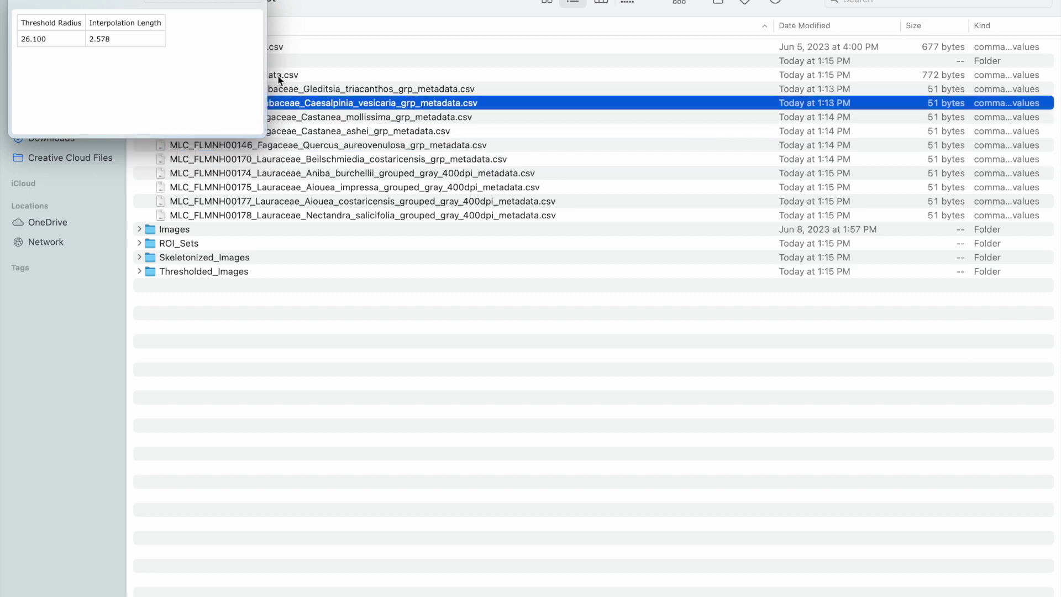
- Preview the combined Images_Images_Metadata.csv again, close the preview and collapse the Image_Metadata folder
click(278, 76)
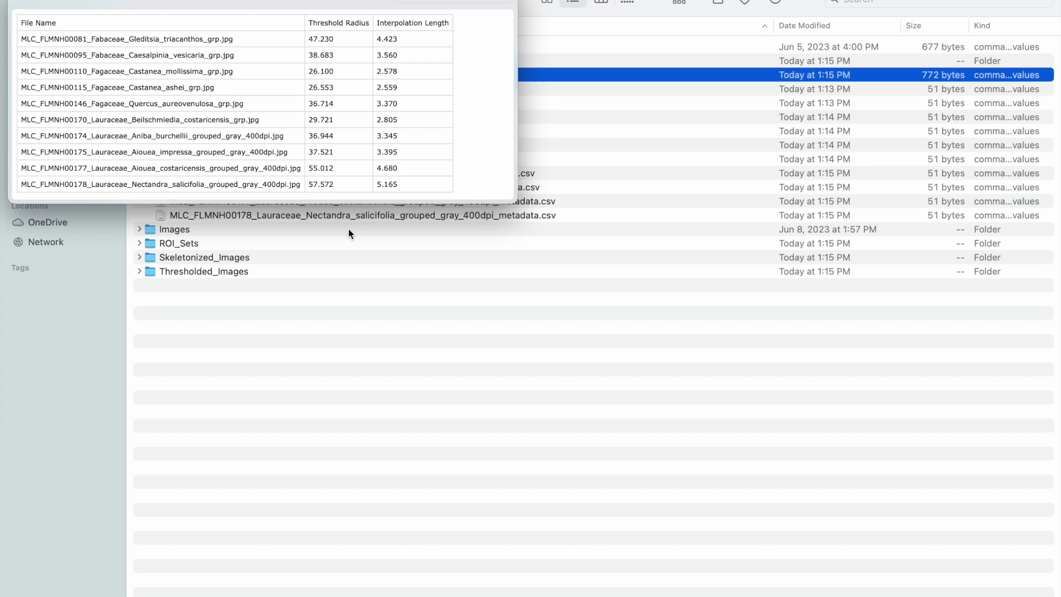
key(space)
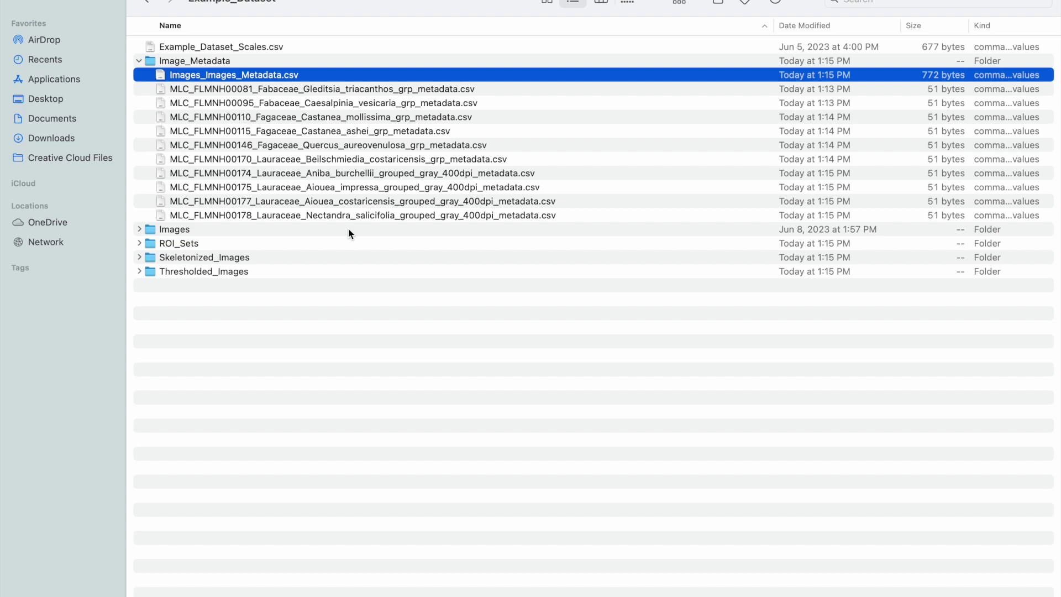
click(140, 60)
- Look over the files listed in the Skeletonized_Images and ROI_Sets folders, collapsing each folder again
click(144, 104)
click(140, 103)
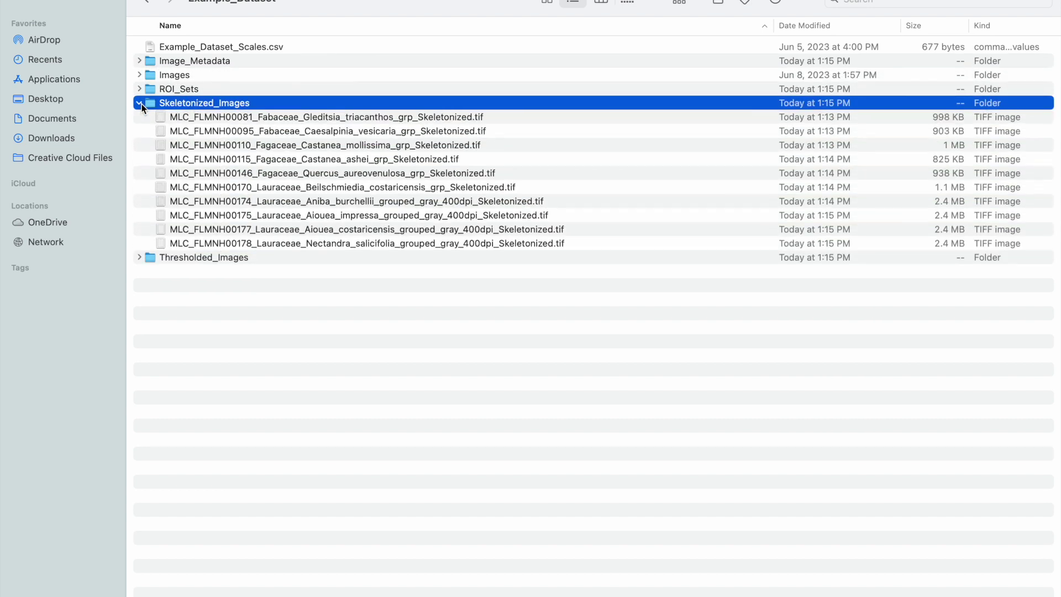
click(139, 103)
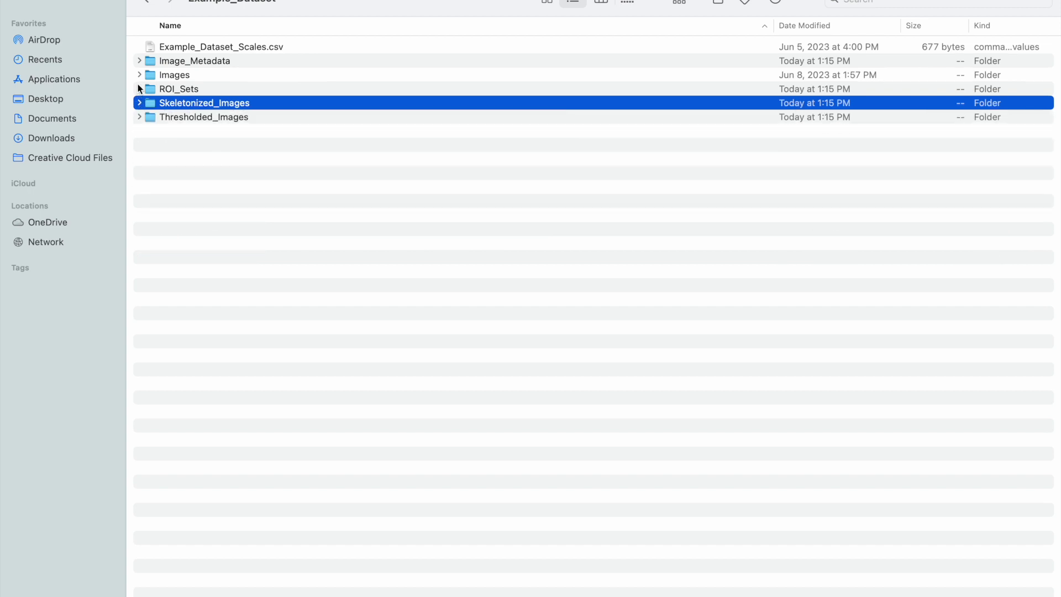
click(139, 89)
click(197, 103)
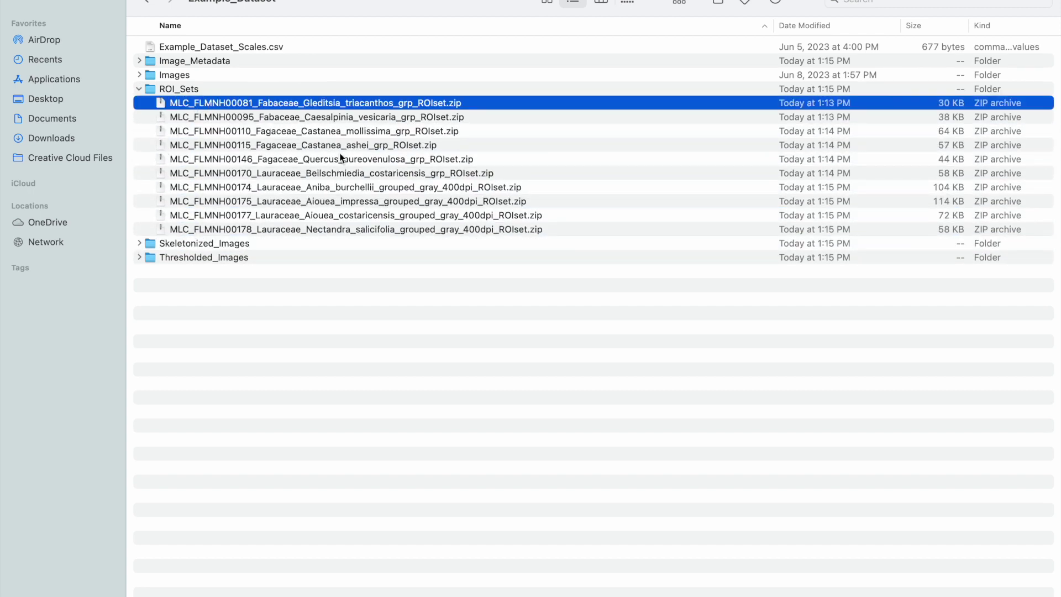
click(138, 89)
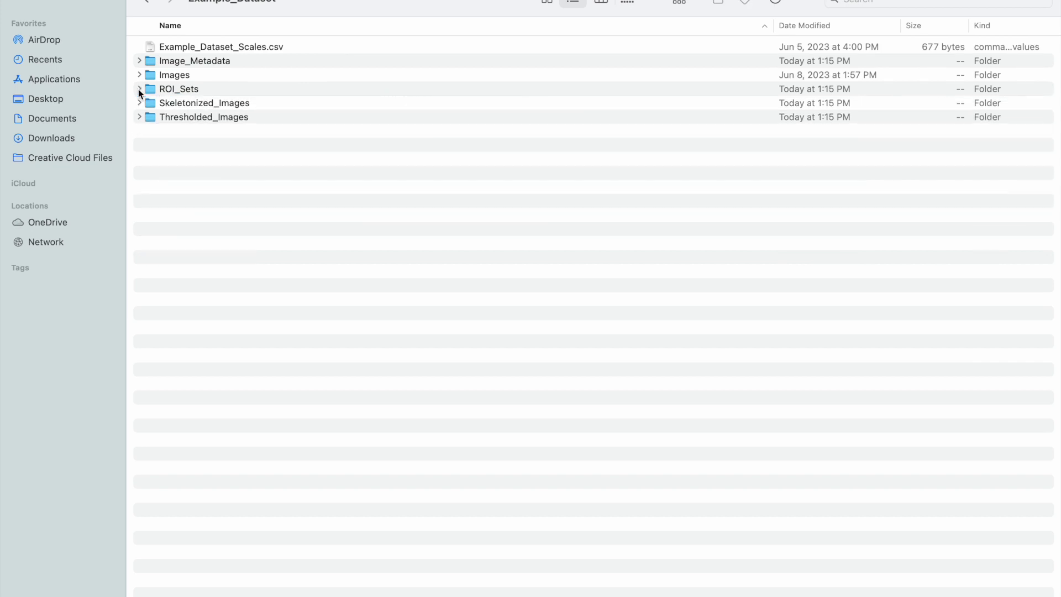
- Expand the Skeletonized_Images folder and preview the first five skeletonized TIFF images, from Gleditsia triacanthos to Quercus aureovenulosa
click(138, 103)
double_click(201, 114)
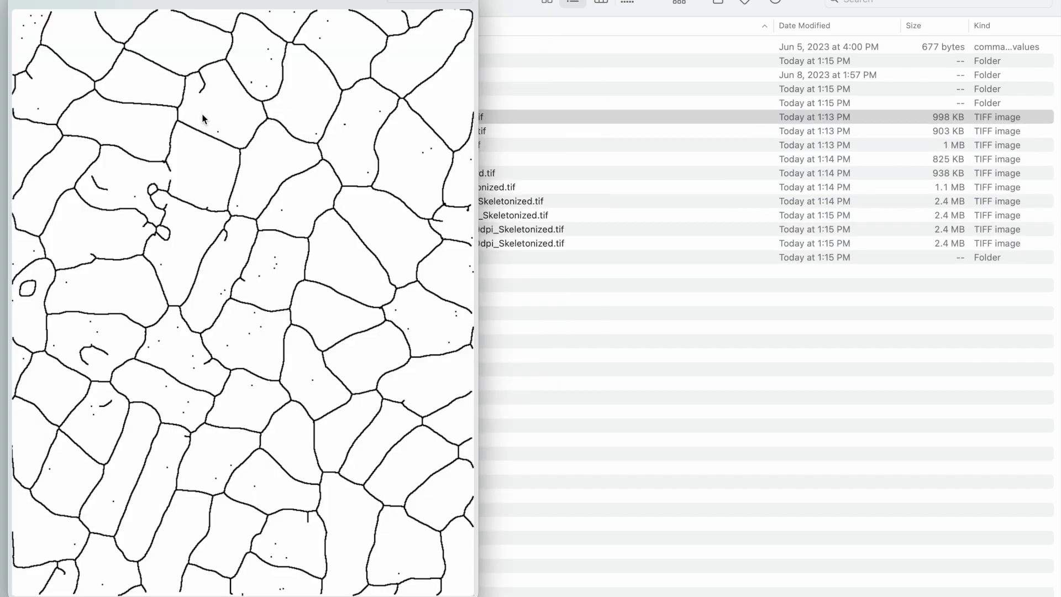
key(Down)
key(Down)
key(Down)
key(Down)
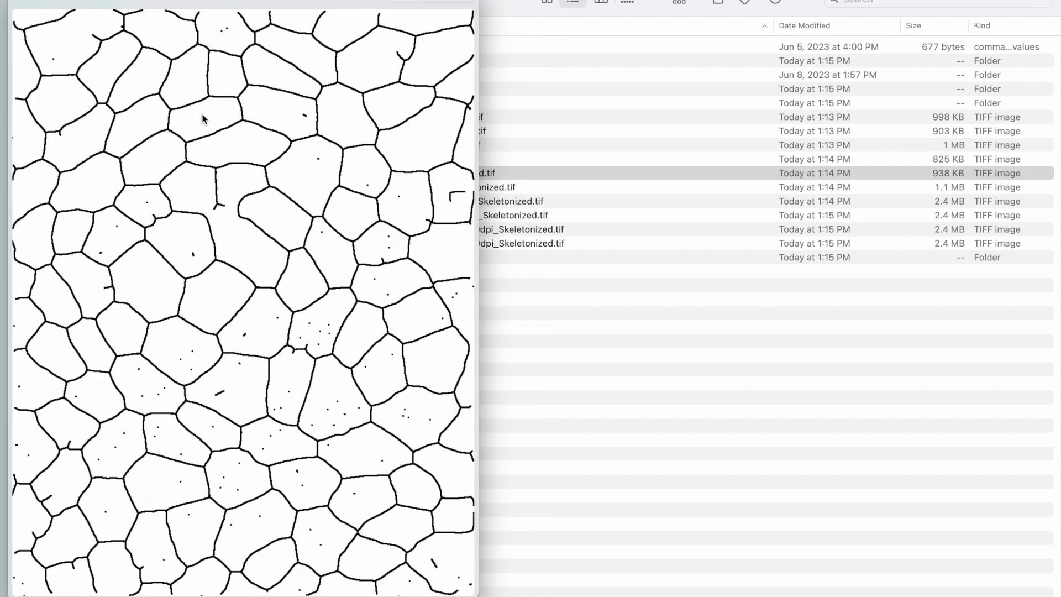
key(space)
- Expand the Thresholded_Images folder and preview its thresholded TIFF images in turn, starting with Gleditsia triacanthos
click(139, 258)
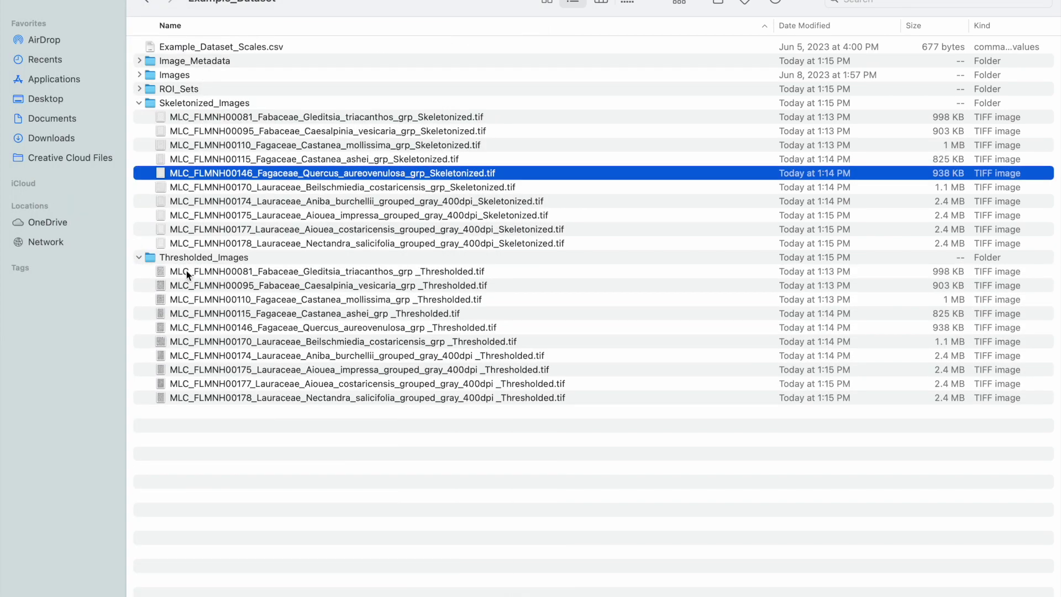
click(187, 270)
key(space)
key(Down)
key(Down)
key(Down)
key(Down)
key(Down)
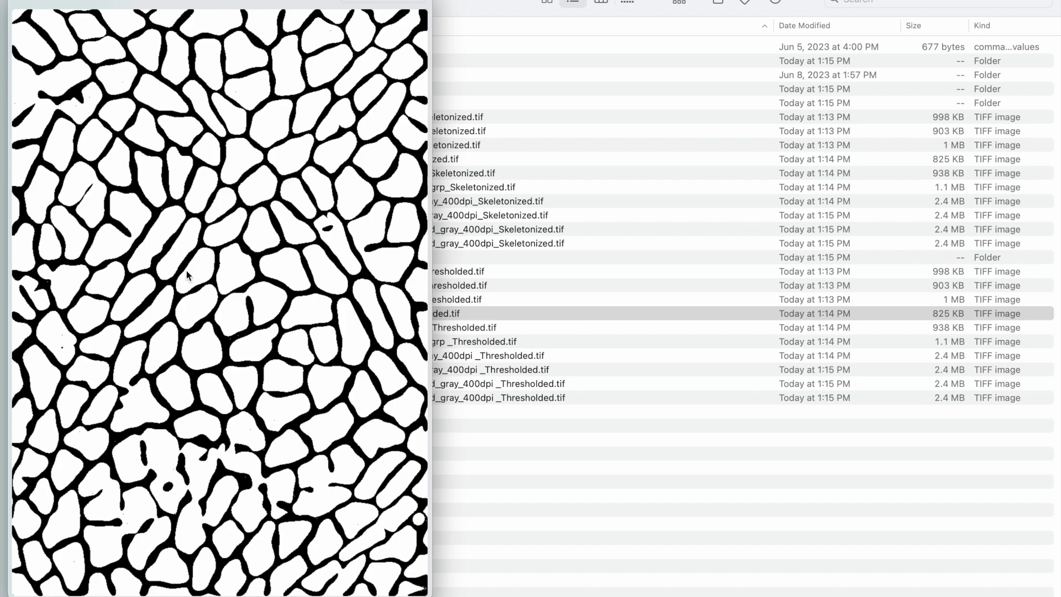
- Close the image preview, collapse the Thresholded_Images and Skeletonized_Images folders, and look over the ROI set archives in ROI_Sets
key(space)
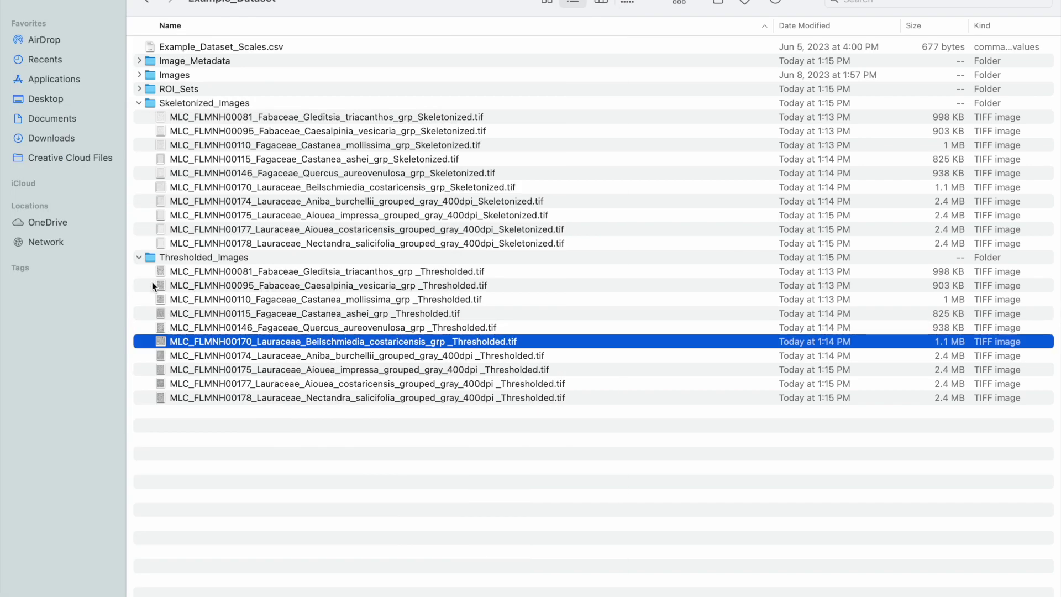
click(139, 258)
click(138, 99)
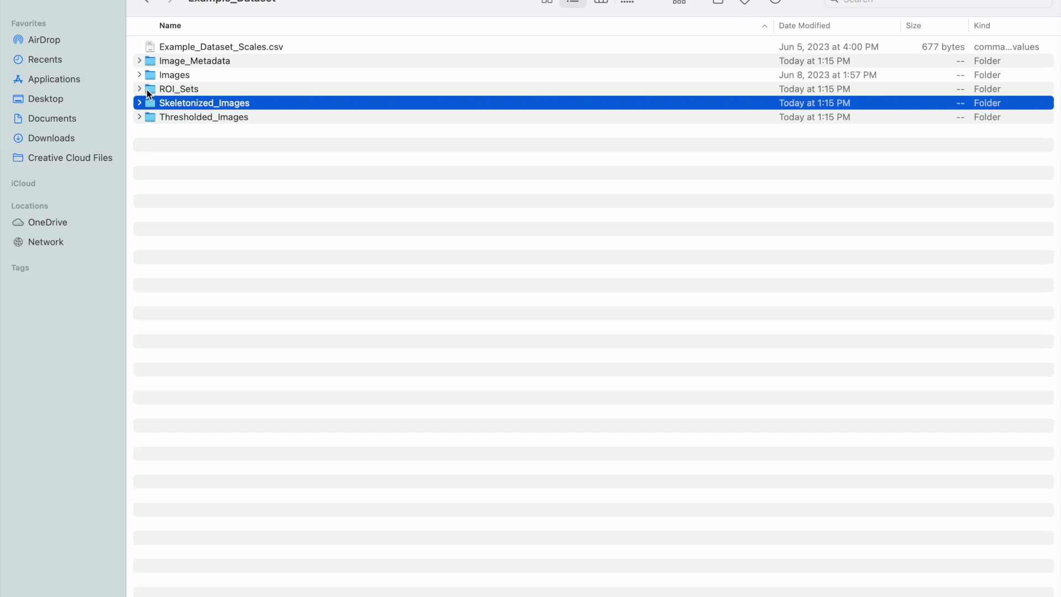
click(138, 89)
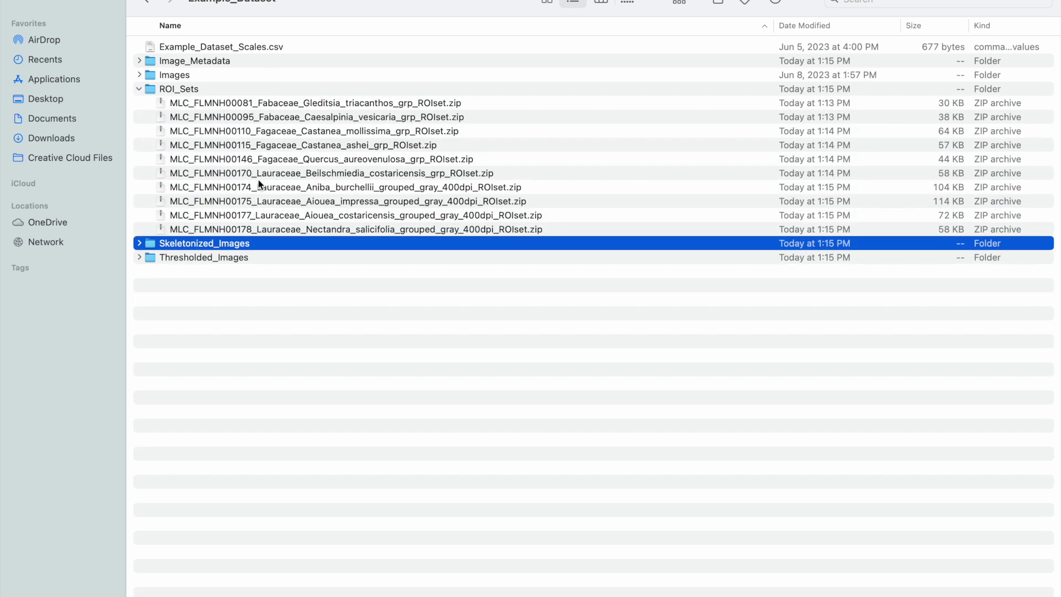
click(138, 89)
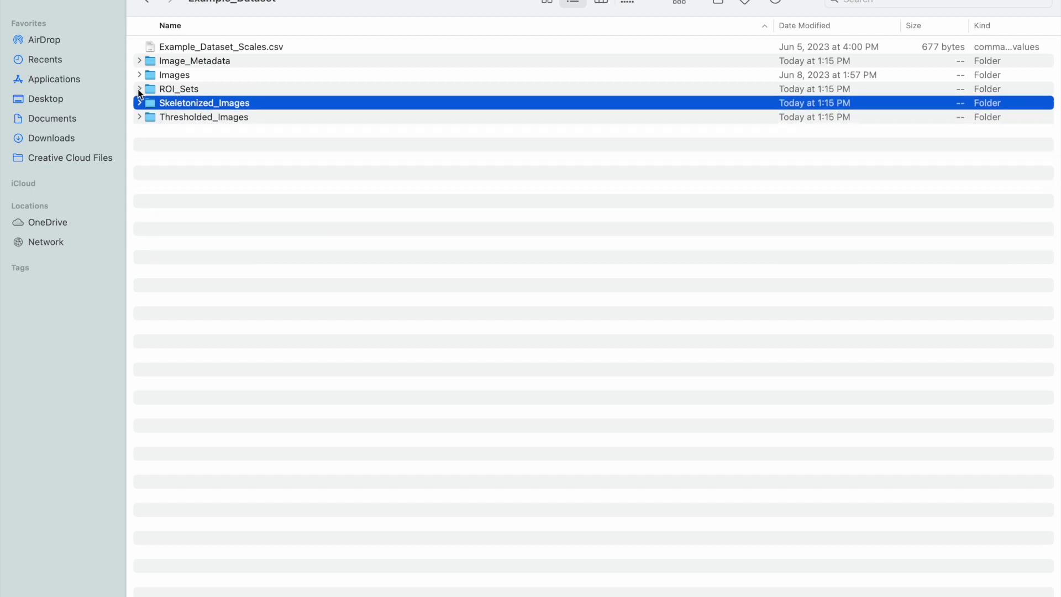
- Switch to Fiji, start the CuticleTrace - Batch Measure (Different Scales) macro and choose Example_Dataset_Scales.csv from Example_Dataset as its CSV
key(ctrl+Left)
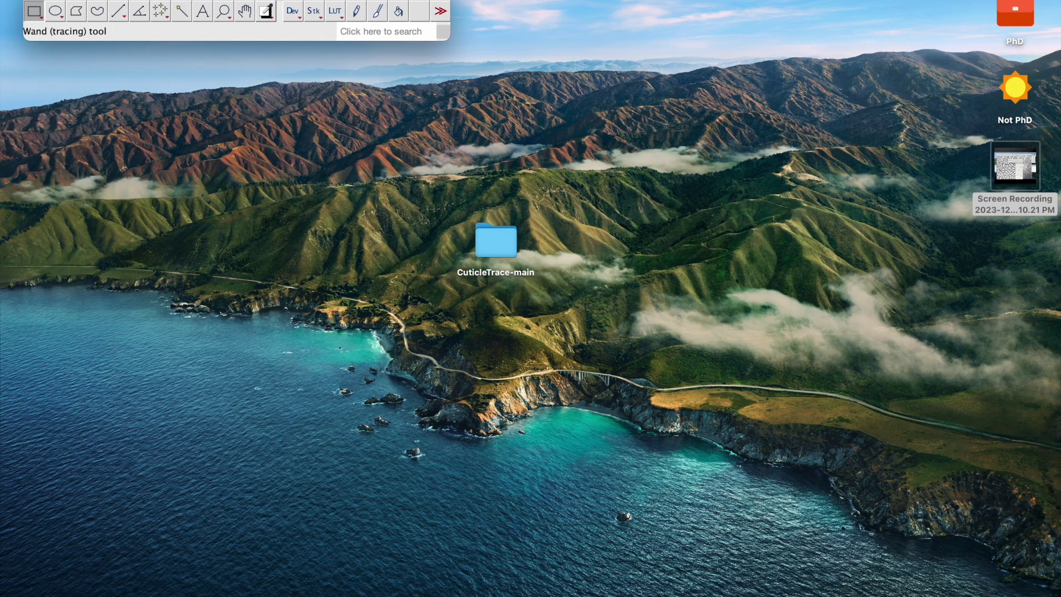
click(267, 0)
mouse_move(282, 0)
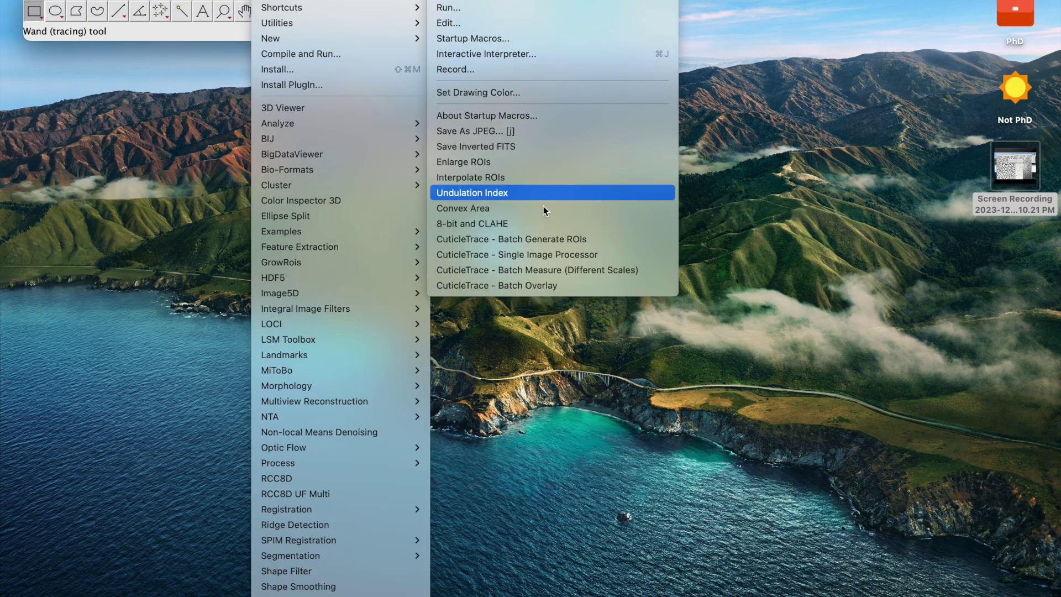
click(550, 267)
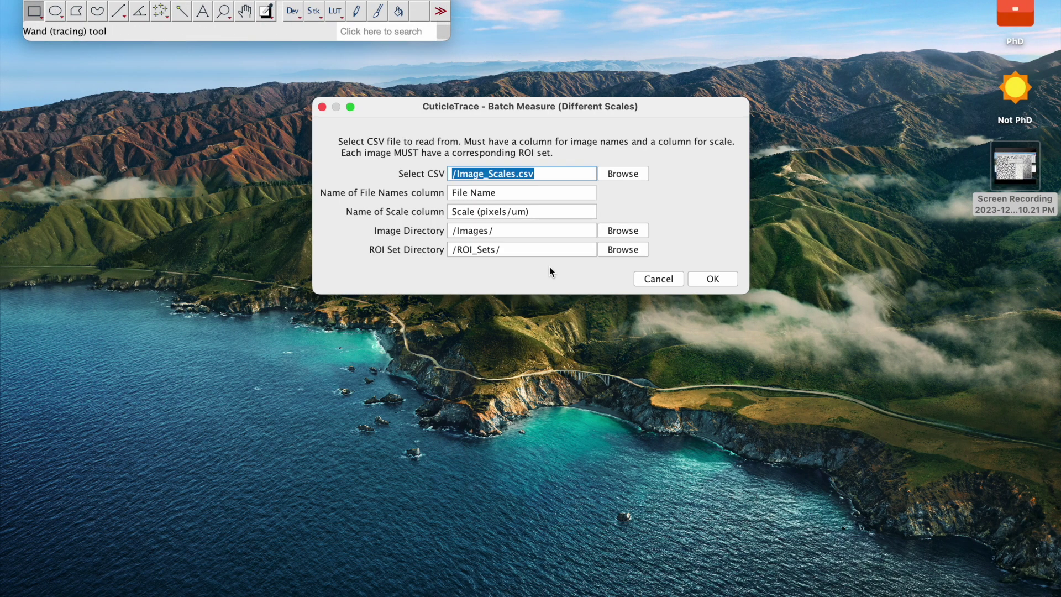
click(624, 174)
click(639, 94)
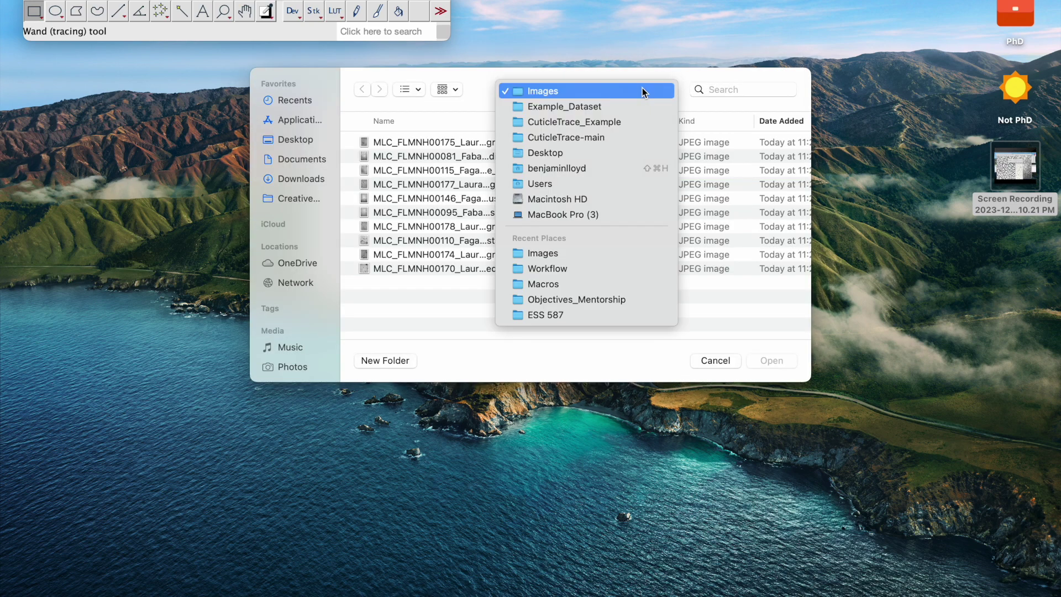
click(635, 105)
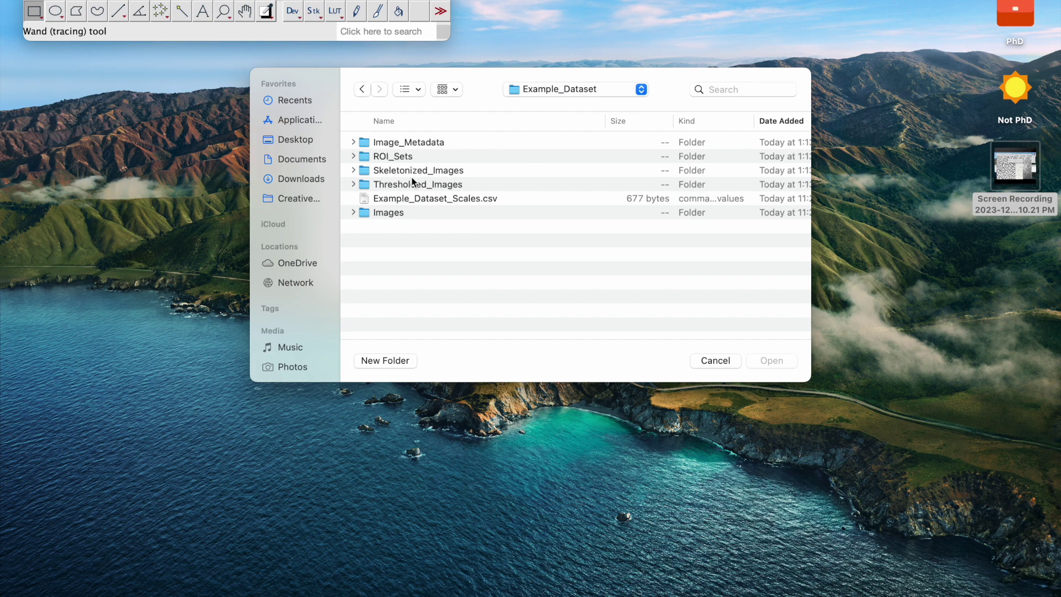
click(397, 197)
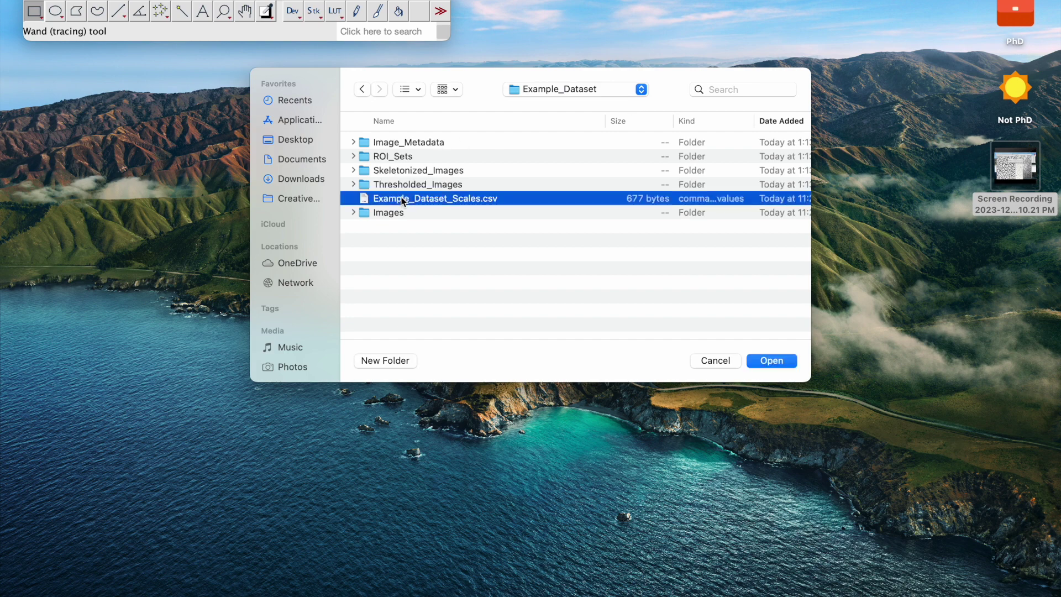
click(772, 362)
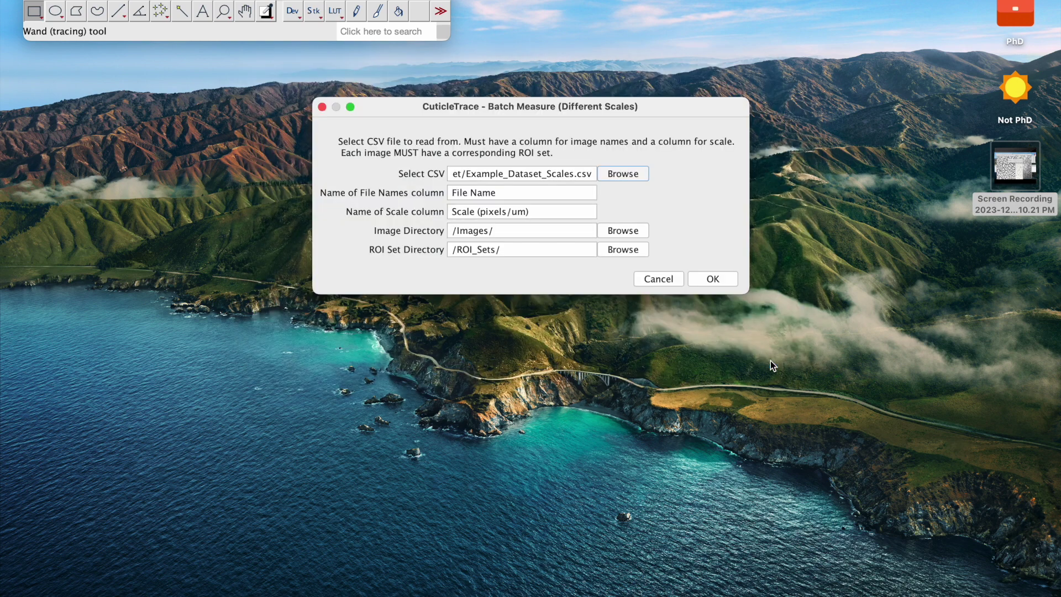
- Check the column names entered for the file names and the scale in the Batch Measure settings
click(526, 194)
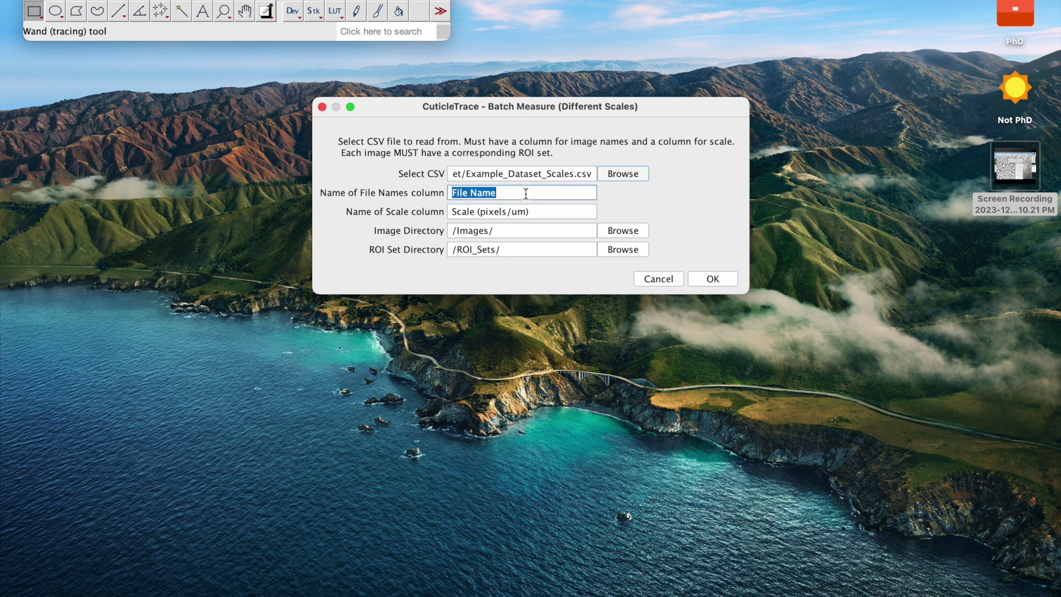
click(544, 209)
click(545, 193)
click(553, 214)
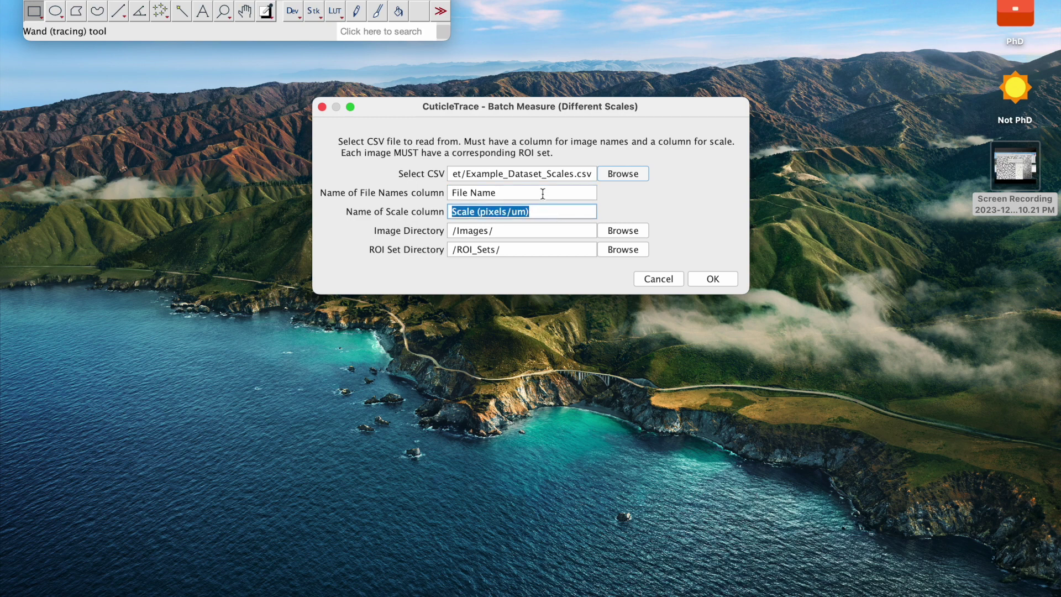
click(541, 194)
click(546, 212)
- Set the image directory to Example_Dataset/Images and the ROI set directory to Example_Dataset/ROI_Sets for the batch measurement
click(509, 232)
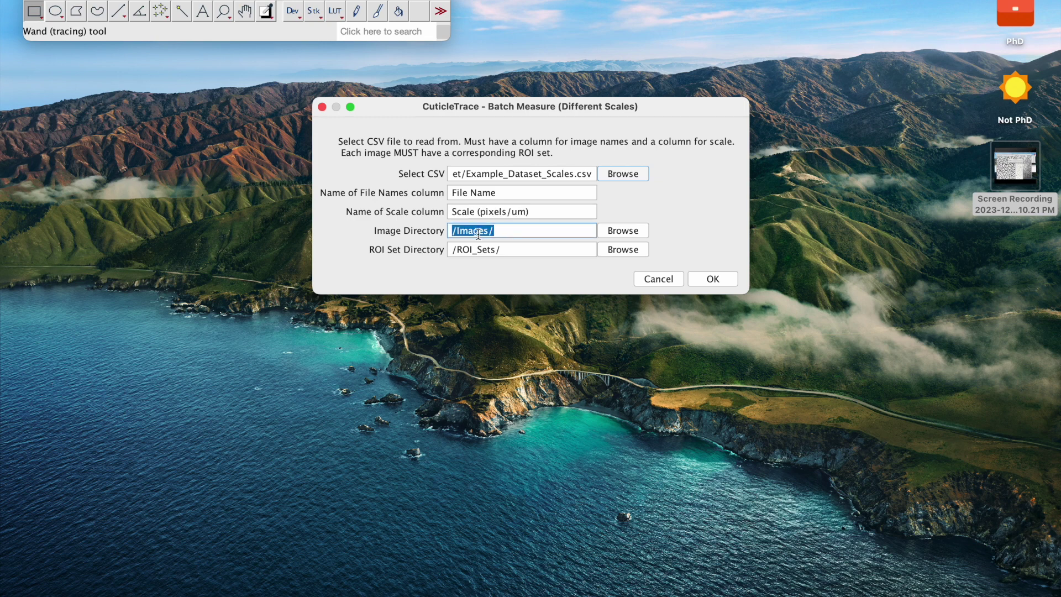
click(615, 234)
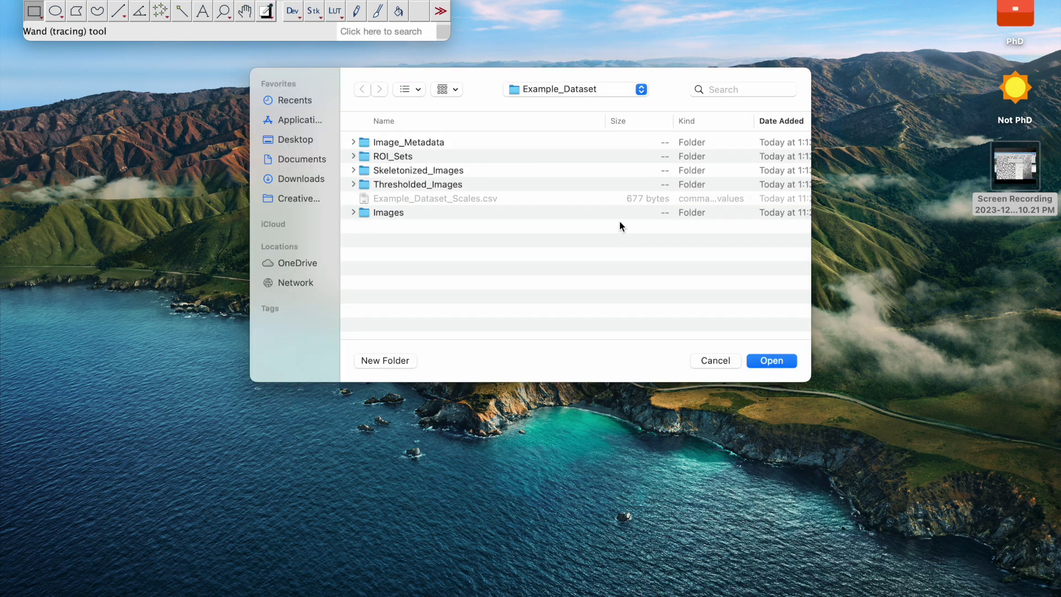
double_click(390, 211)
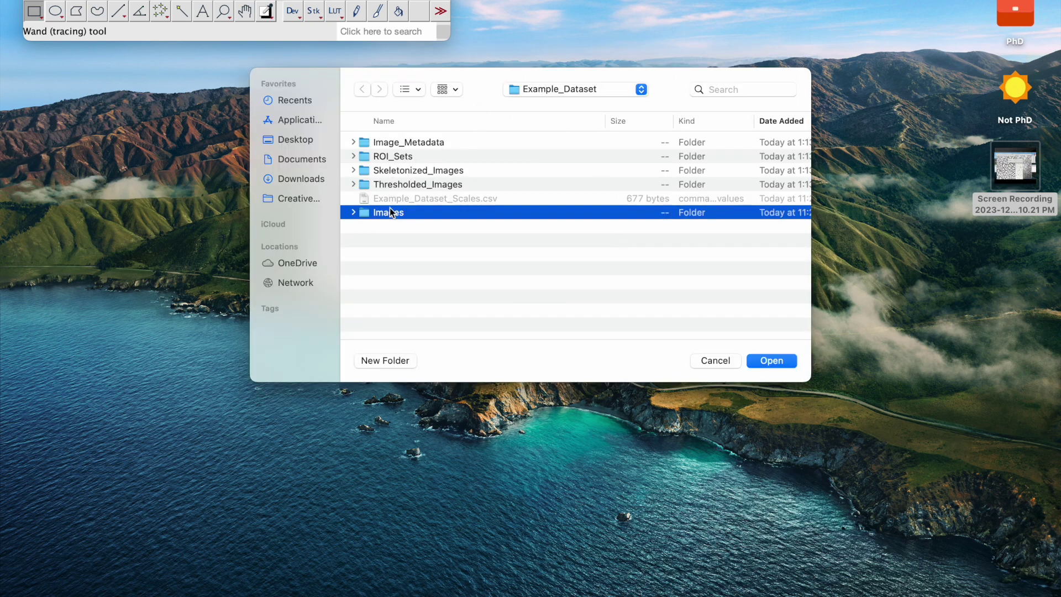
key(Return)
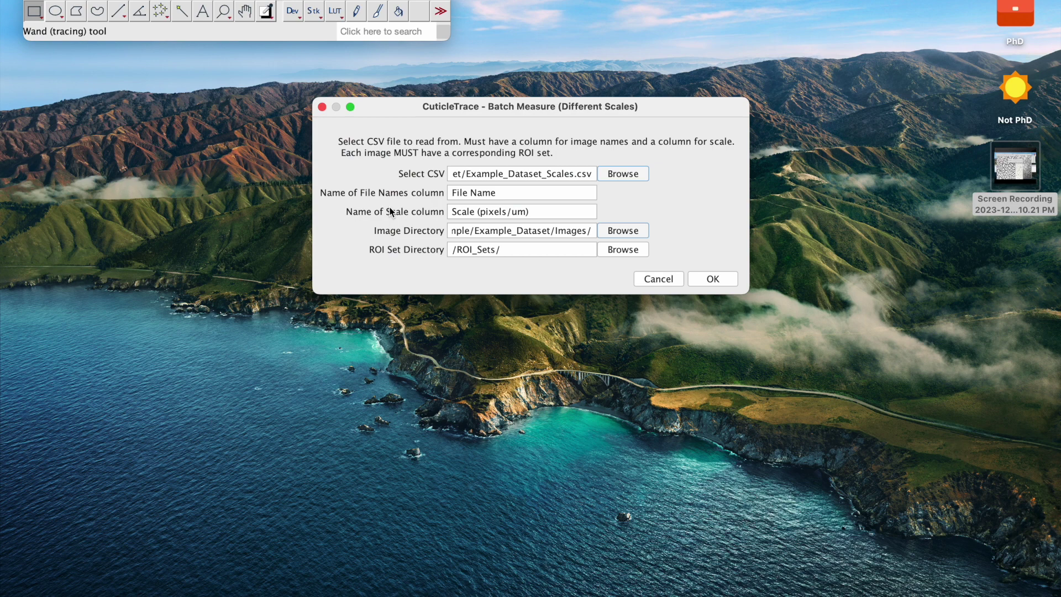
click(616, 249)
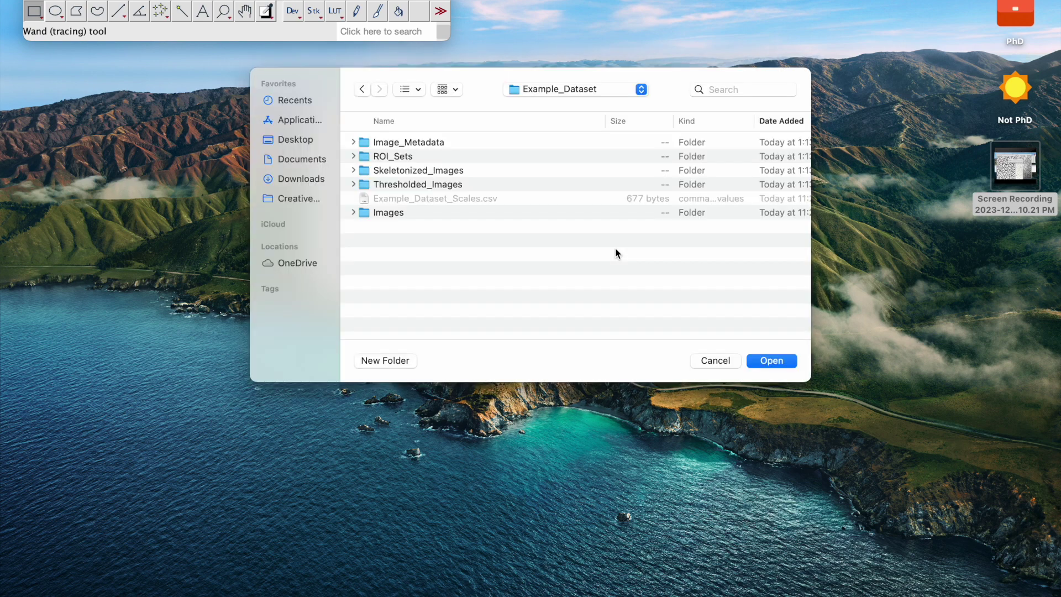
double_click(416, 155)
key(Return)
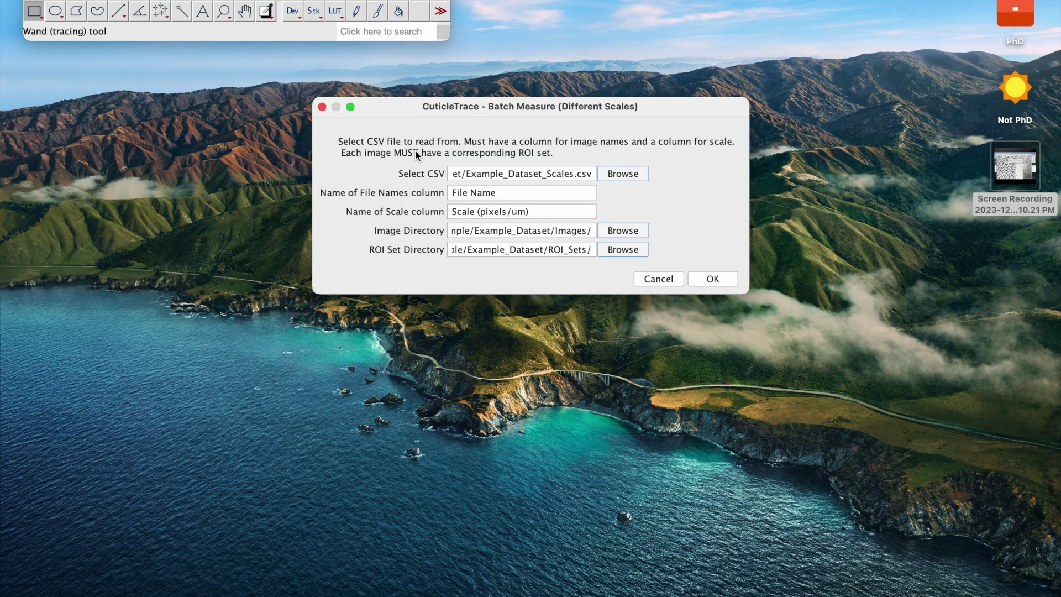
- Run the batch measurement, and close the Example_Dataset_Scales.csv table and the ROI Manager
click(713, 279)
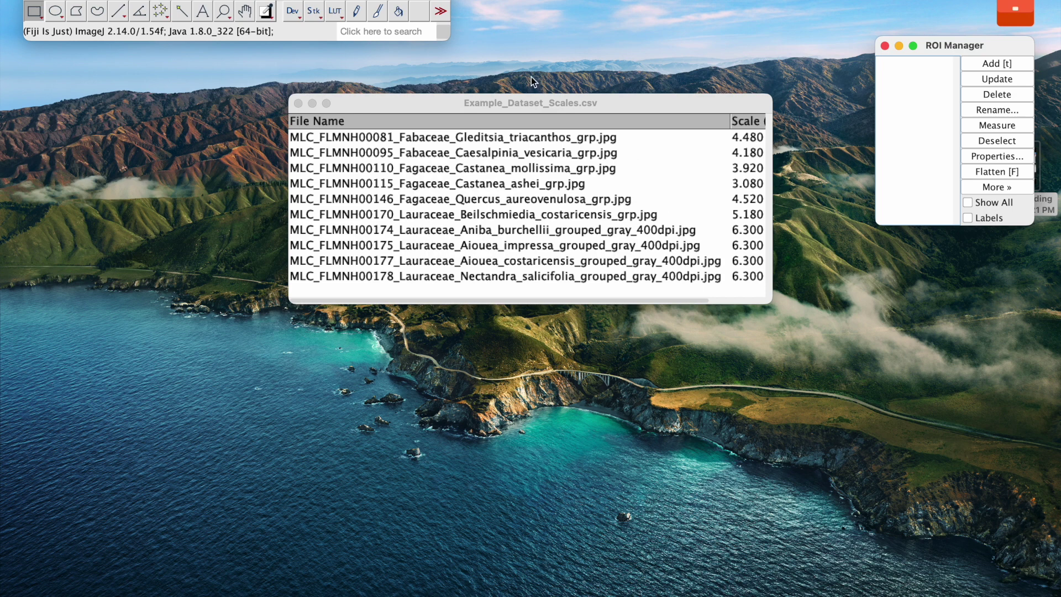
click(299, 104)
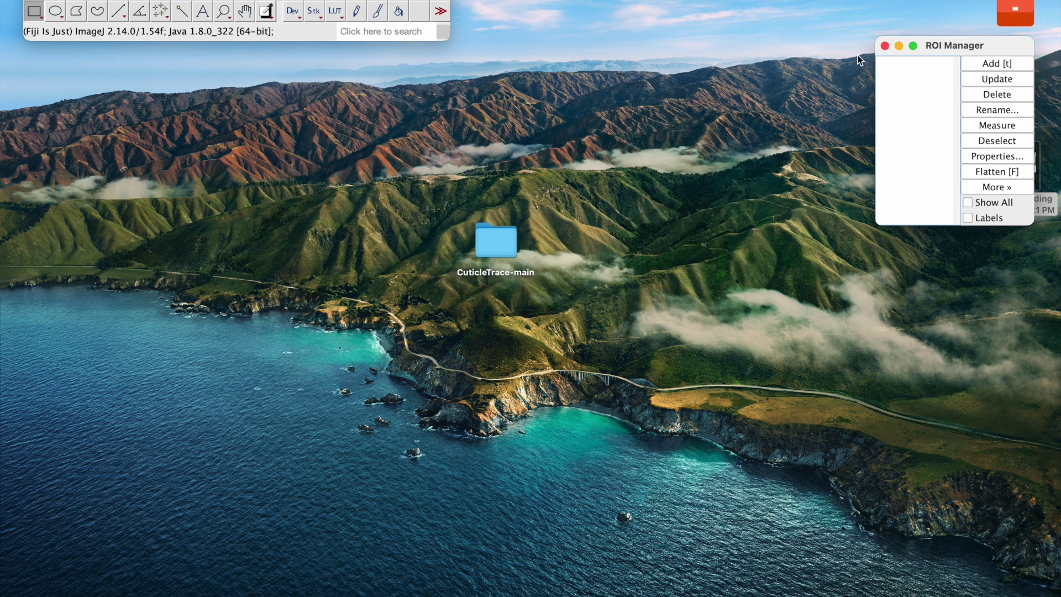
click(883, 47)
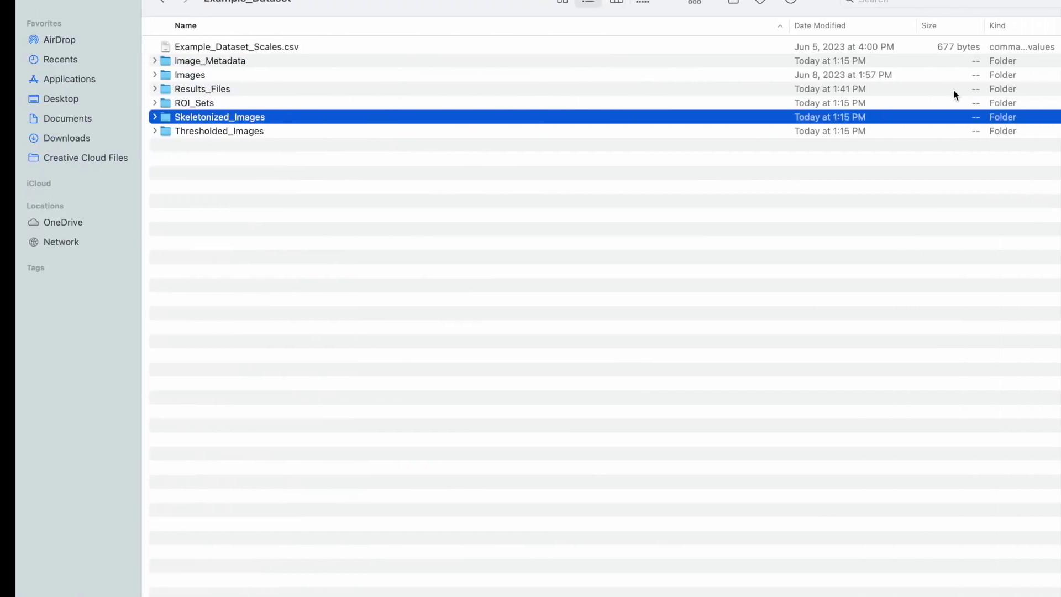
- In the Finder, expand Results_Files, preview the Gleditsia triacanthos results CSV, and collapse the folder again
click(161, 90)
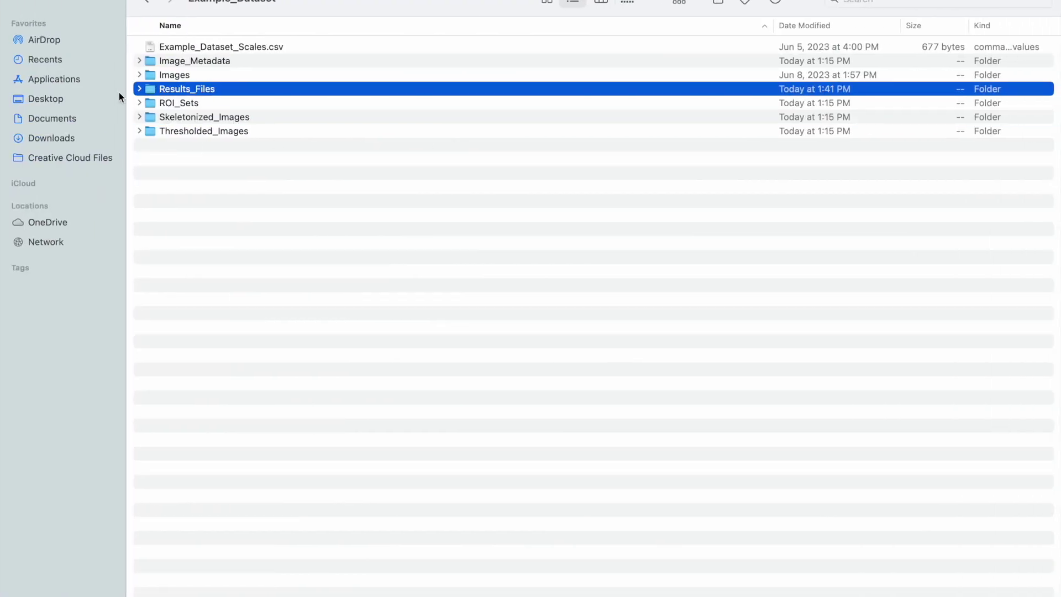
click(142, 88)
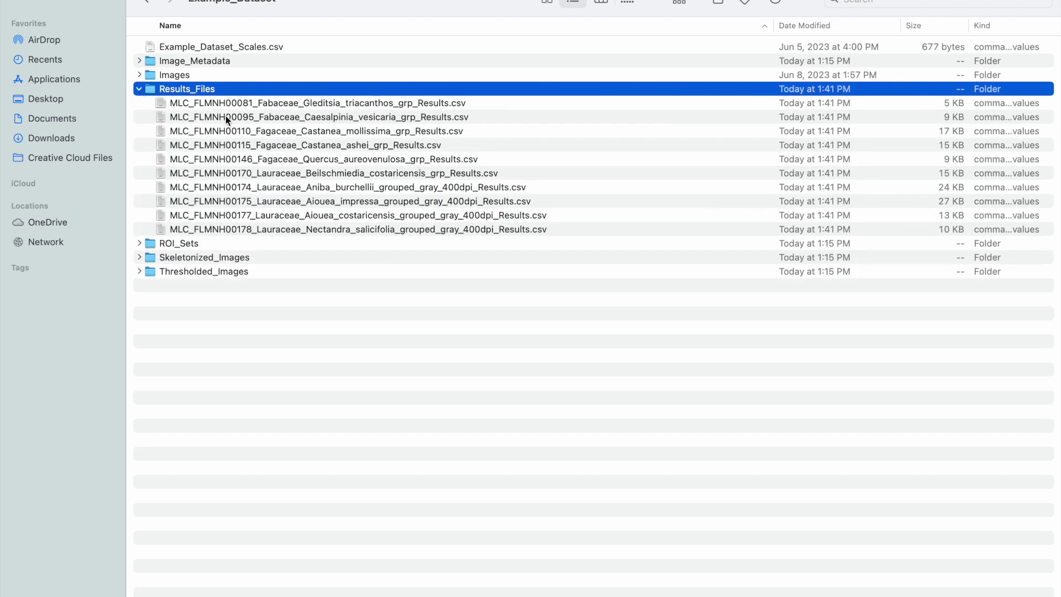
click(244, 105)
key(space)
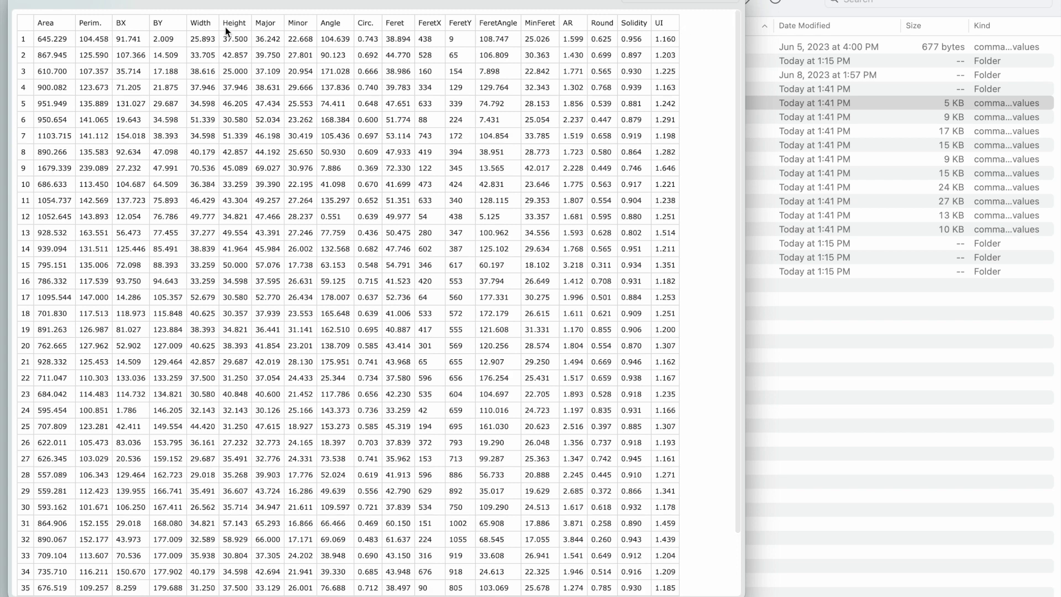
key(space)
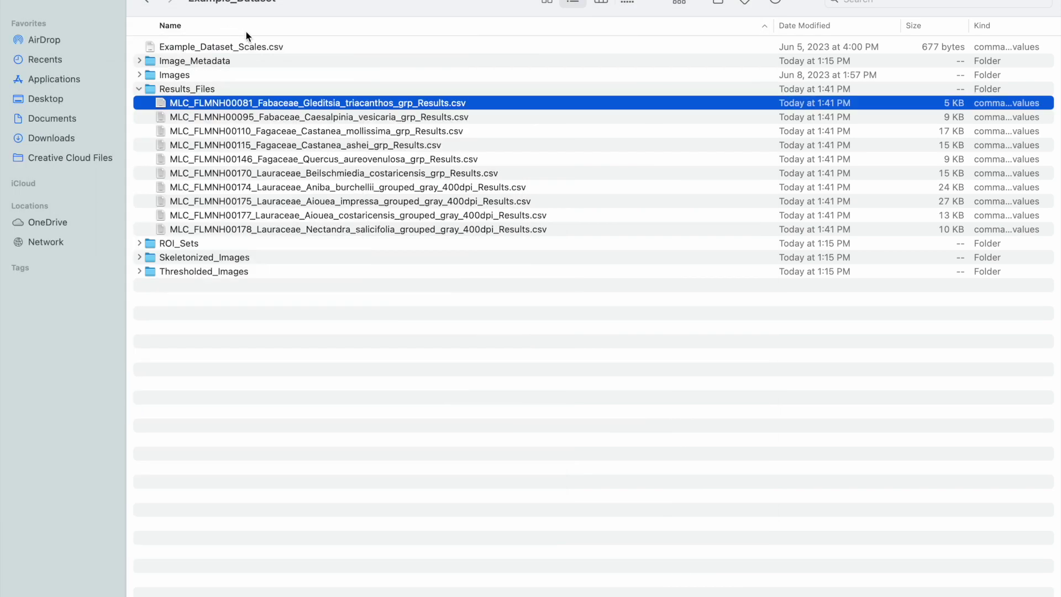
click(139, 89)
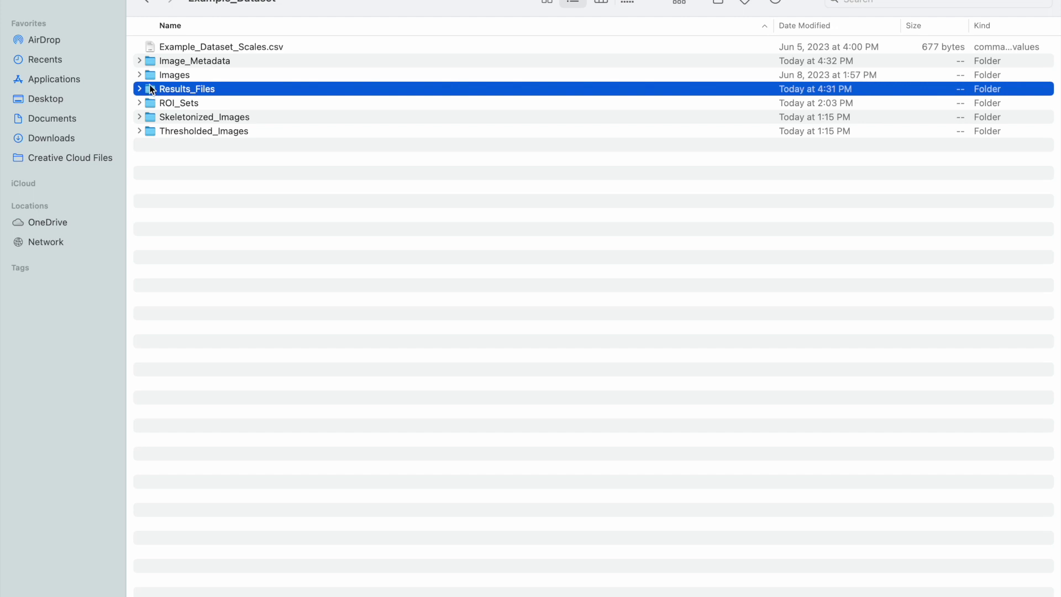
click(139, 74)
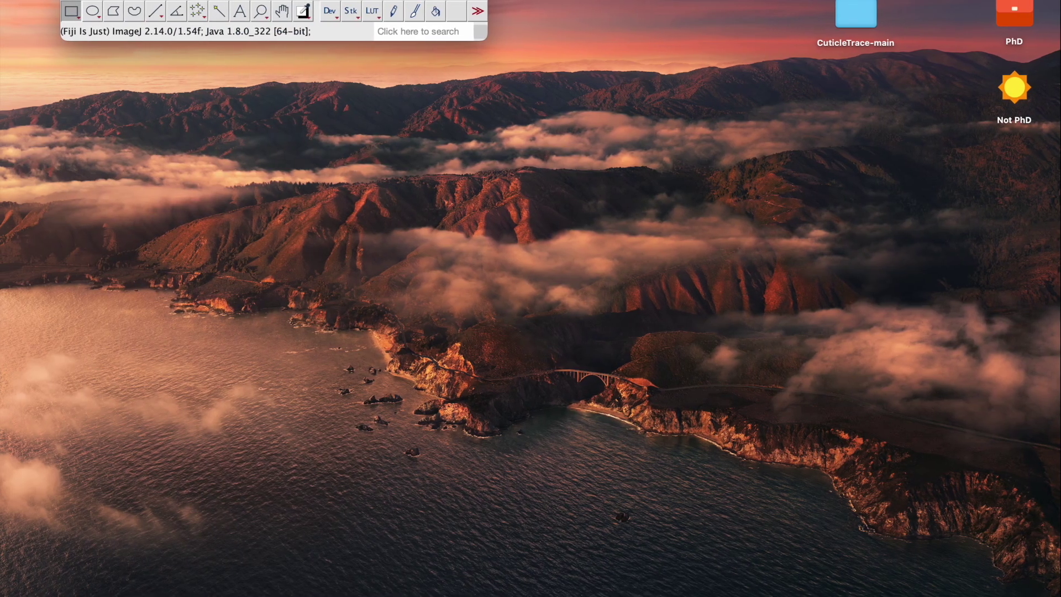
- In Fiji, start the CuticleTrace - Batch Overlay macro and set its image directory to Example_Dataset/Images
mouse_move(343, 0)
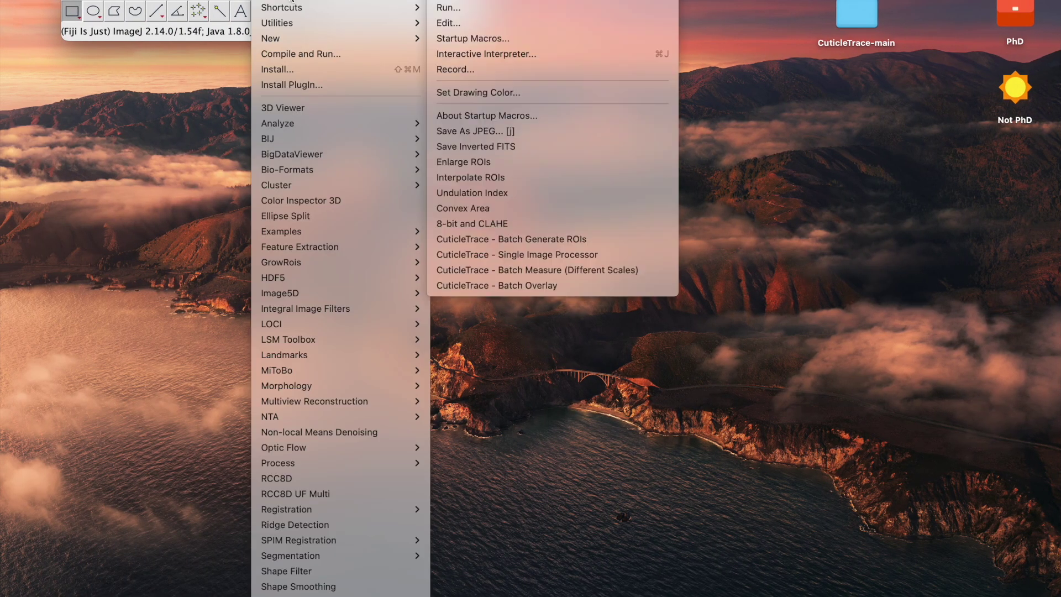
click(606, 286)
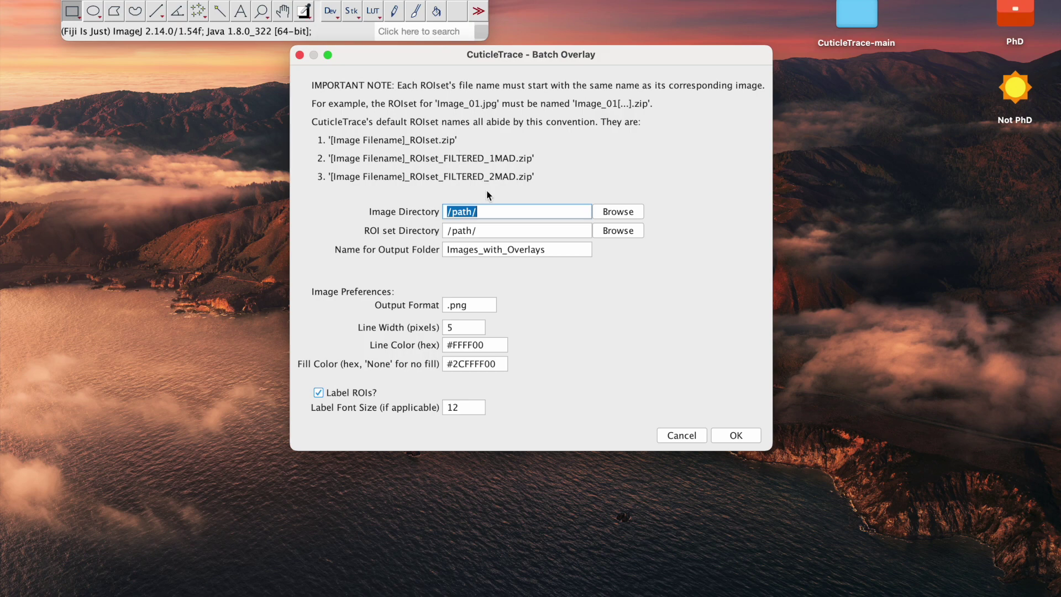
click(611, 212)
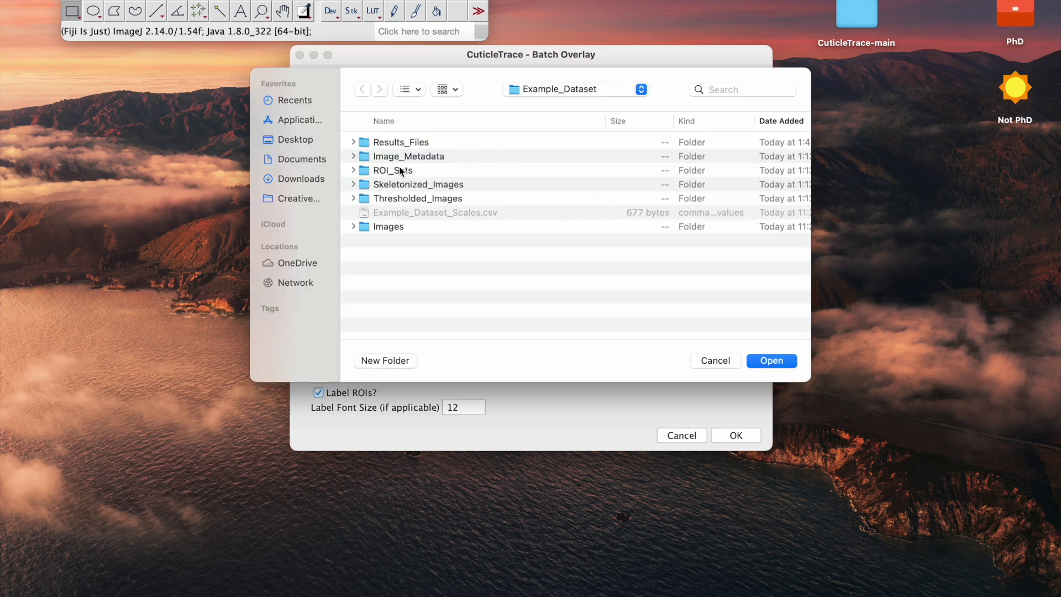
double_click(372, 227)
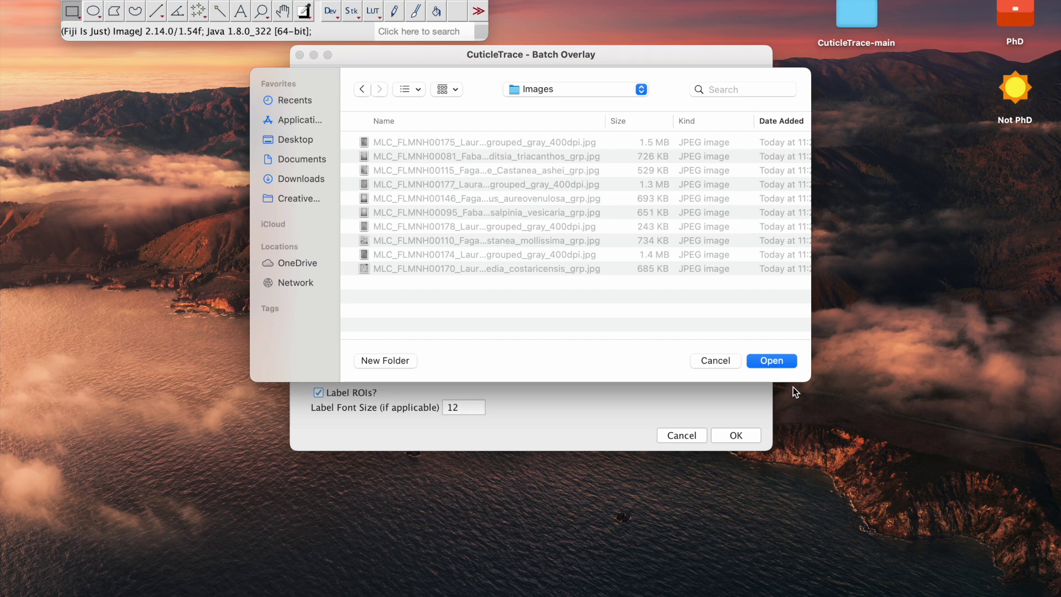
click(770, 361)
- Set the ROI set directory of the batch overlay to Example_Dataset/ROI_Sets/ROIsets_UNFILTERED/Zipped
click(631, 231)
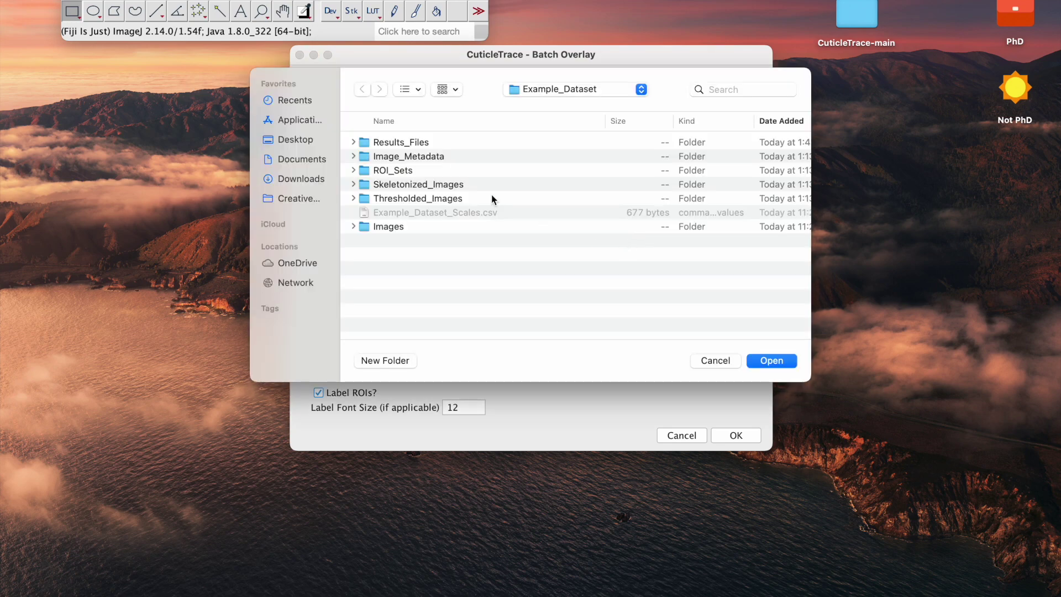
click(354, 171)
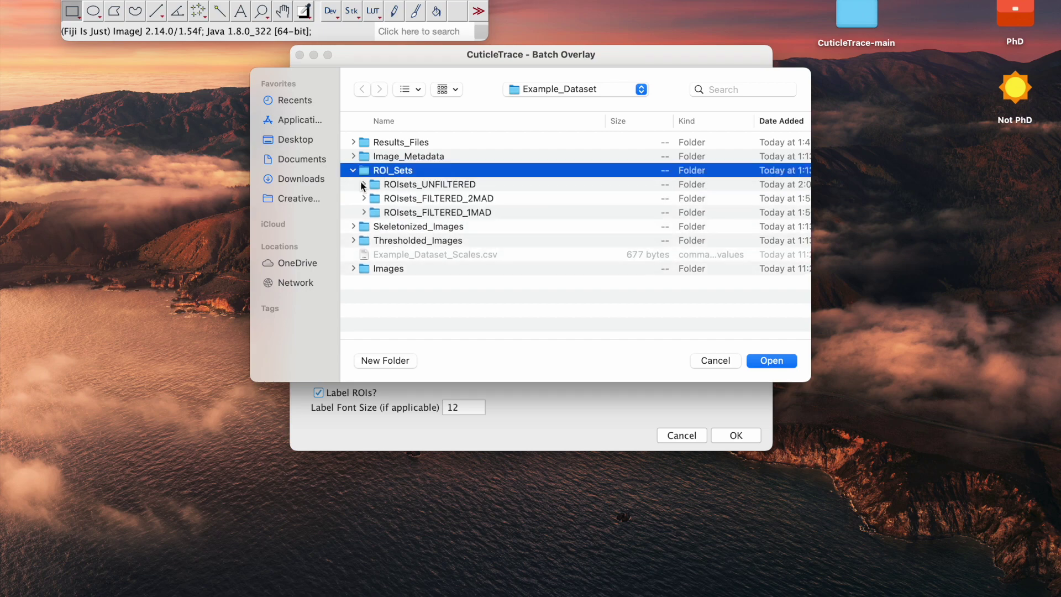
click(363, 184)
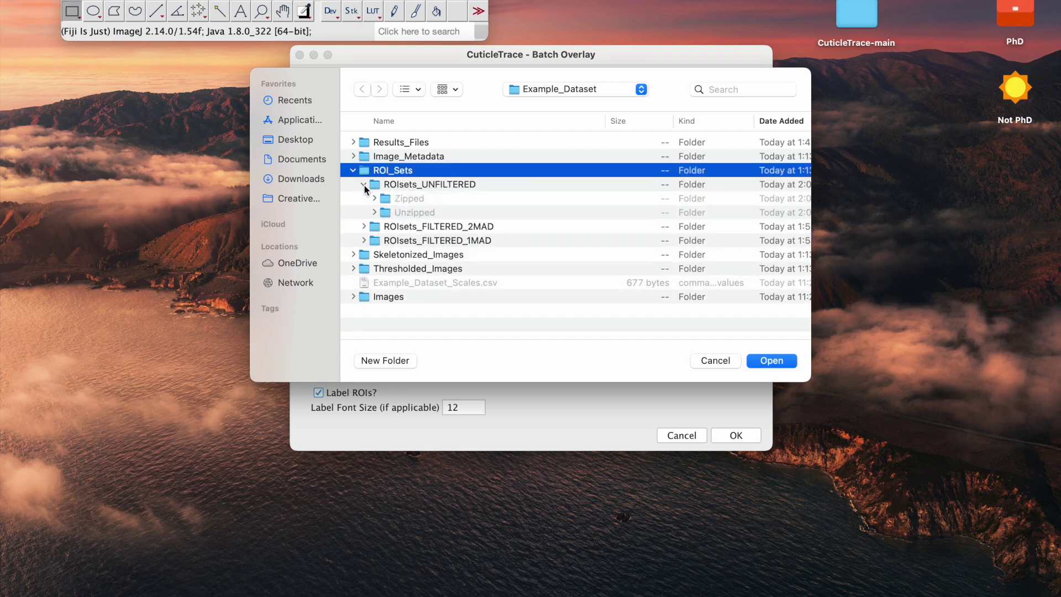
click(376, 198)
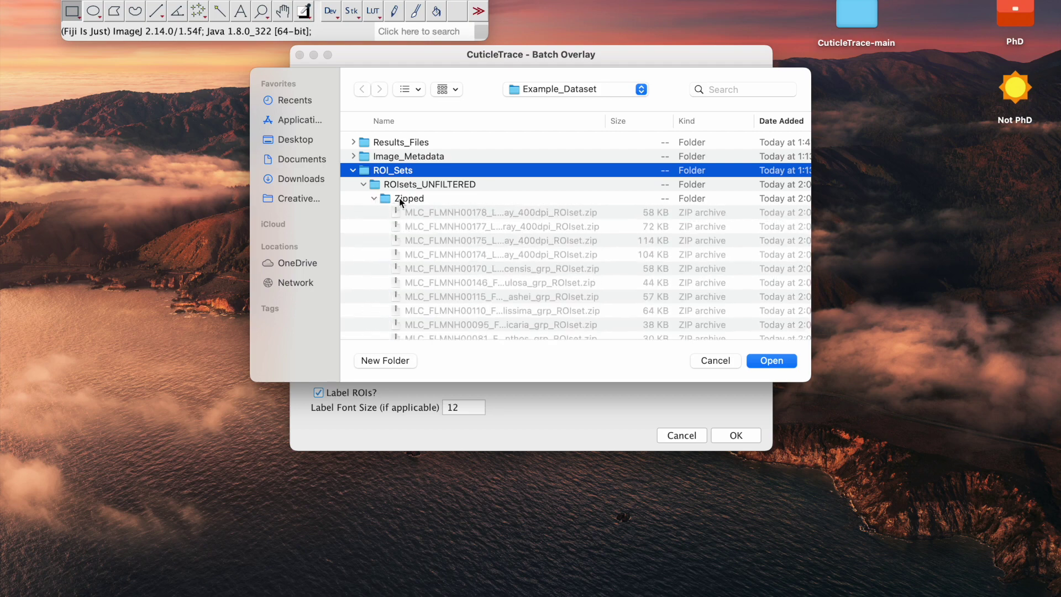
double_click(401, 199)
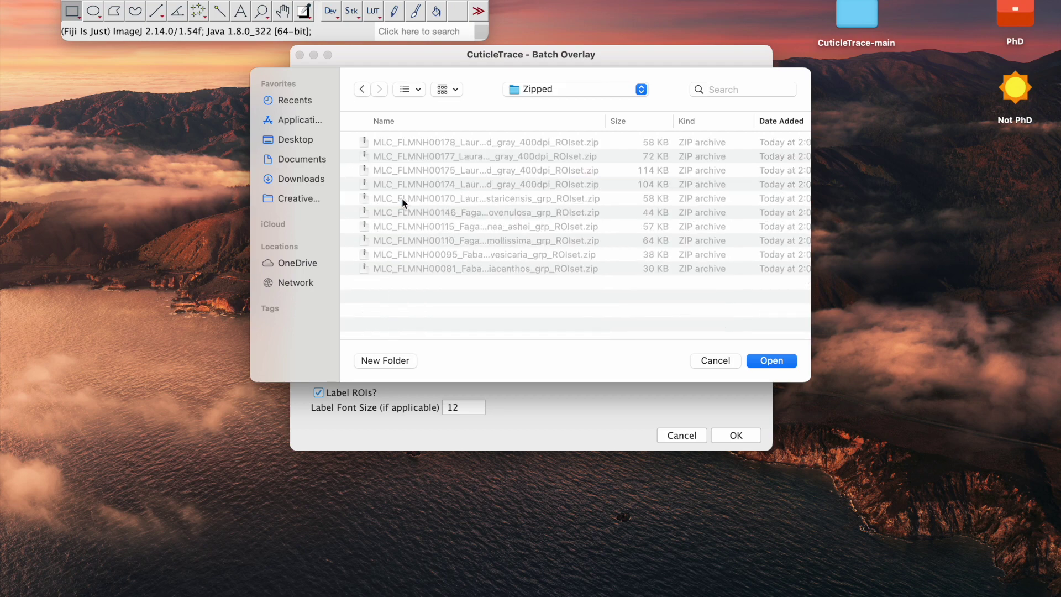
click(777, 362)
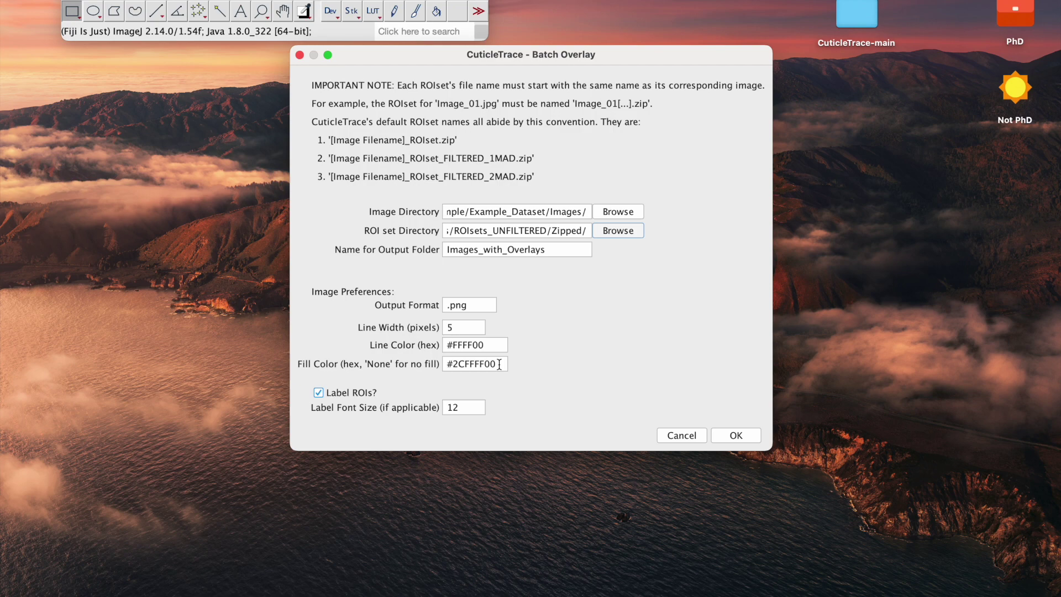
- Check the overlay's line color, fill color and label font size, and run the batch overlay with the default image preferences
click(488, 345)
drag(487, 344, 504, 363)
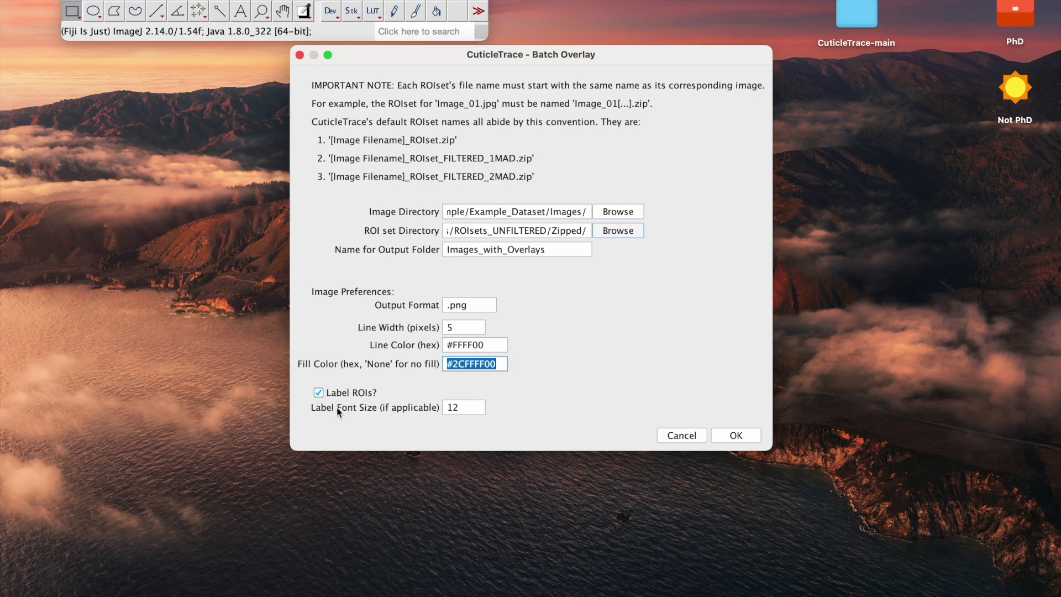
click(467, 409)
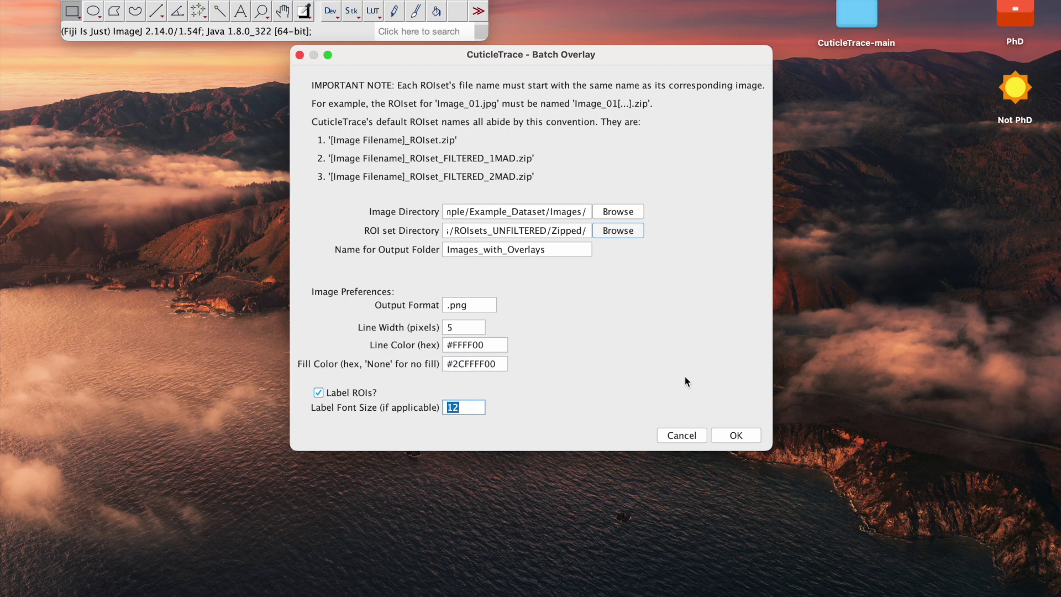
click(745, 435)
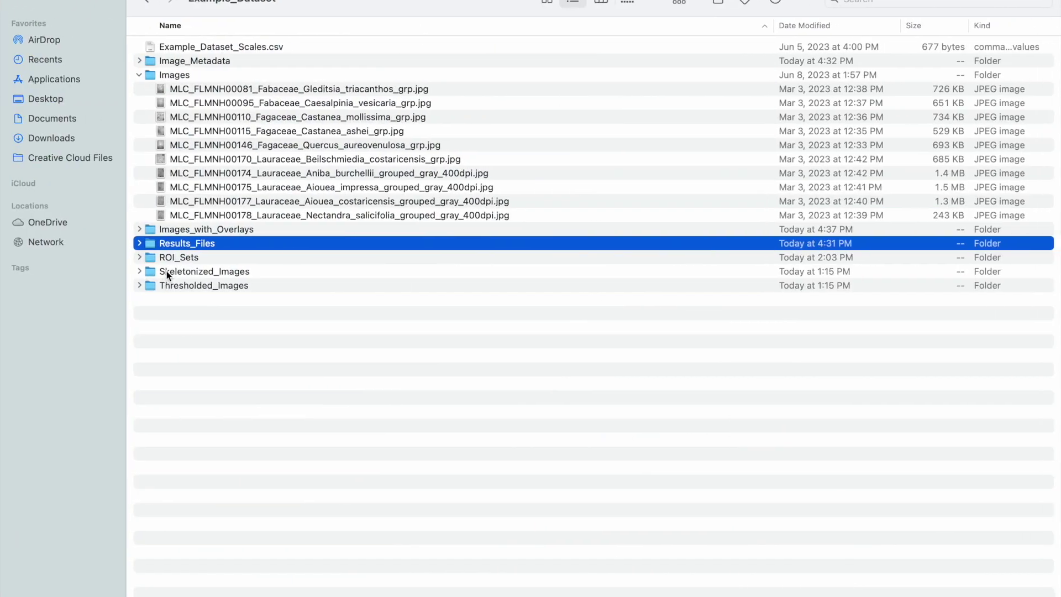
- In the Finder, expand Images_with_Overlays and preview the Gleditsia triacanthos overlay image
click(151, 229)
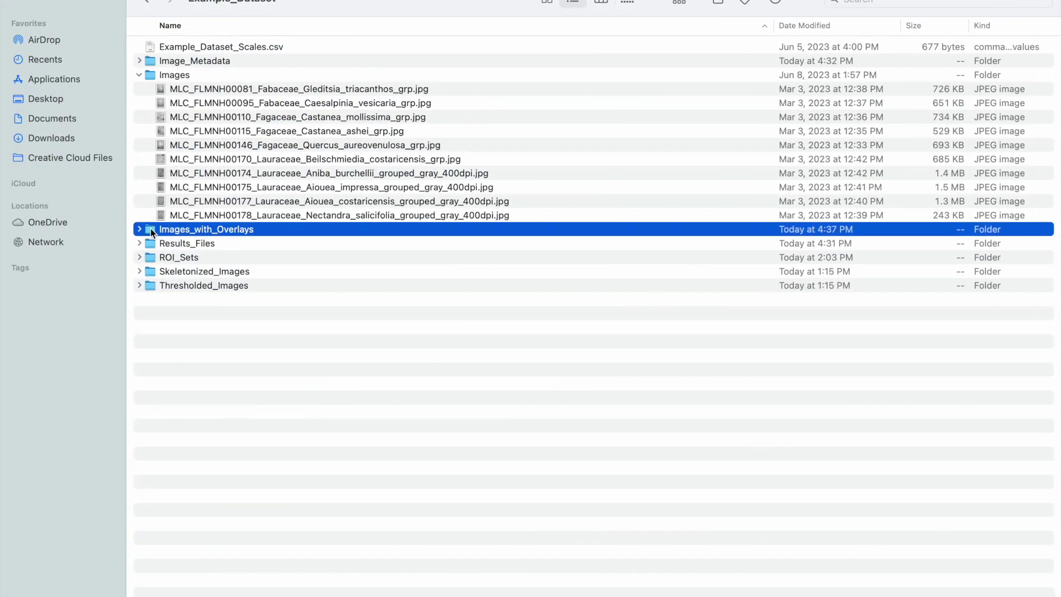
click(140, 228)
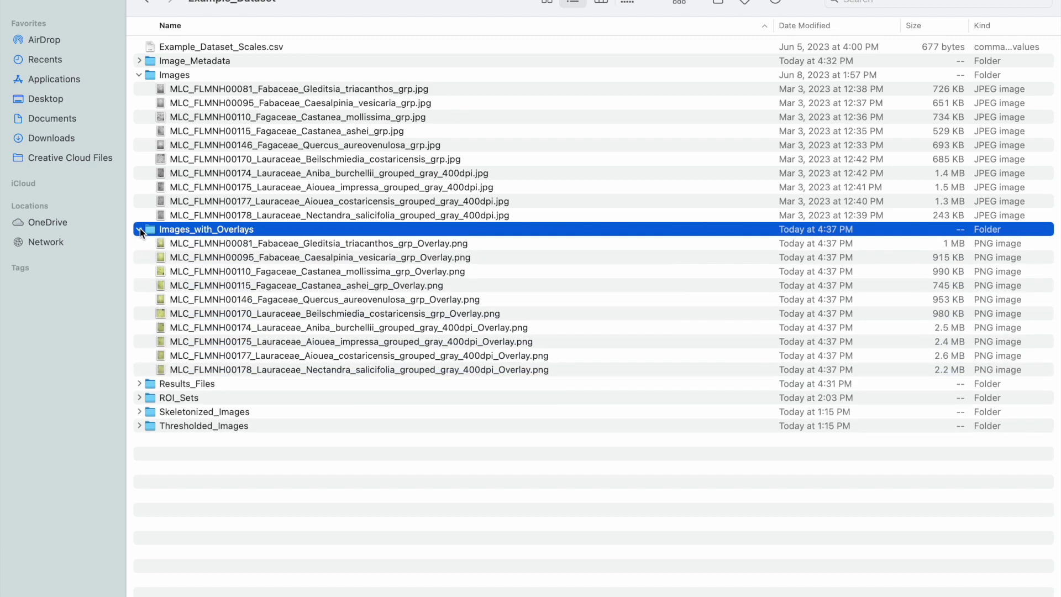
click(197, 243)
key(space)
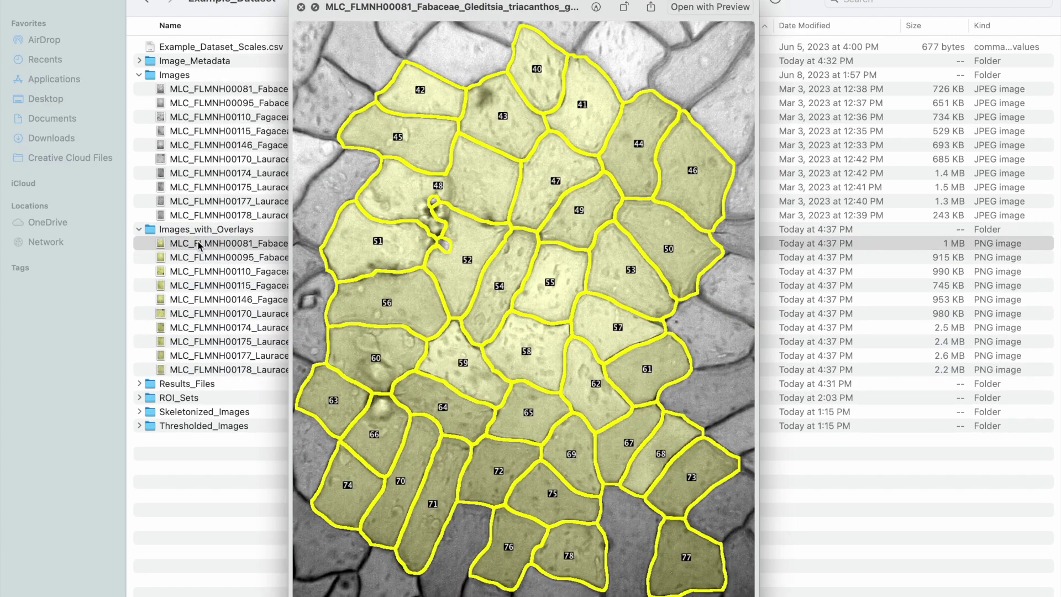
- Browse the previews of the other overlay images in Images_with_Overlays, ending on the Beilschmiedia costaricensis overlay
key(Down)
key(Down)
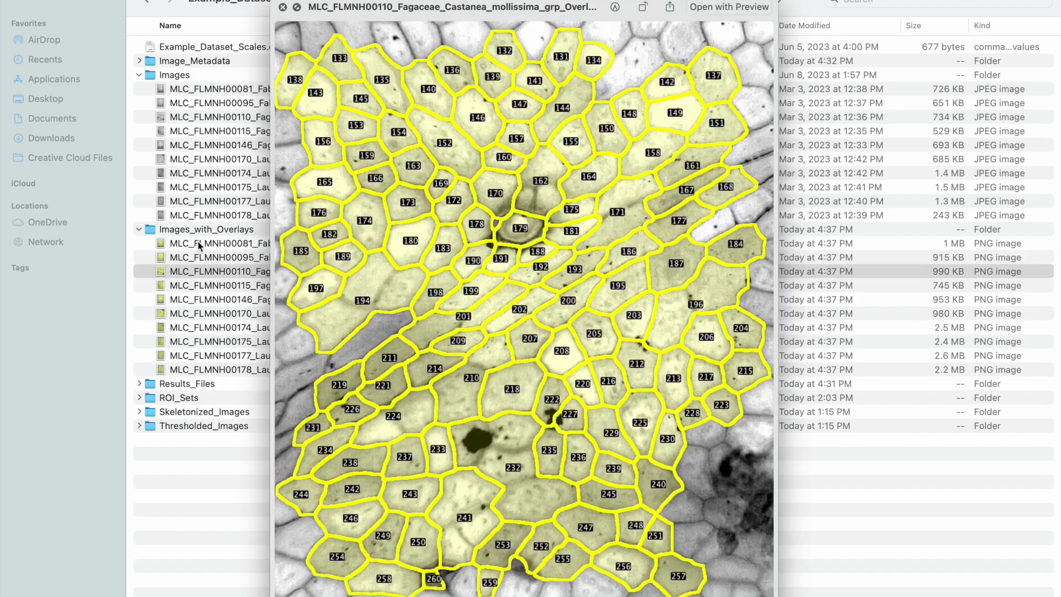
key(Down)
key(Down)
key(Down)
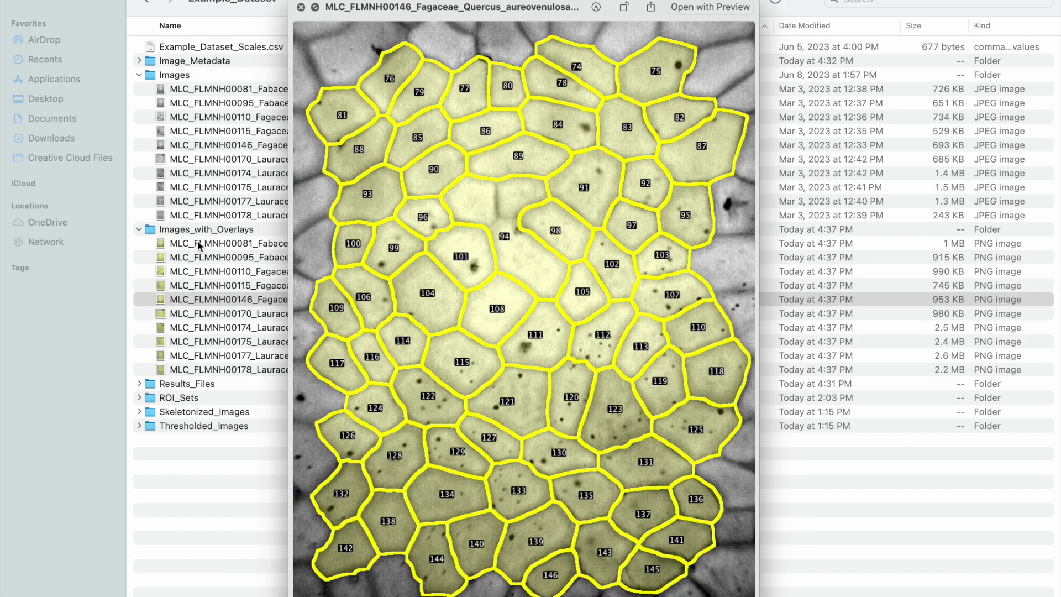
key(Down)
key(Down)
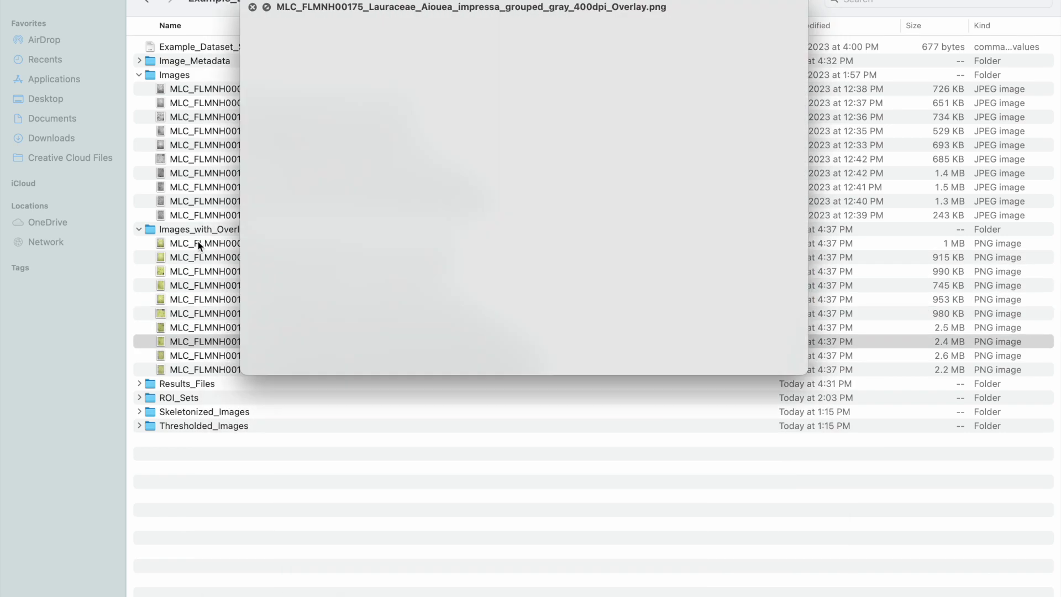
key(Down)
key(Up)
key(Up)
key(Up)
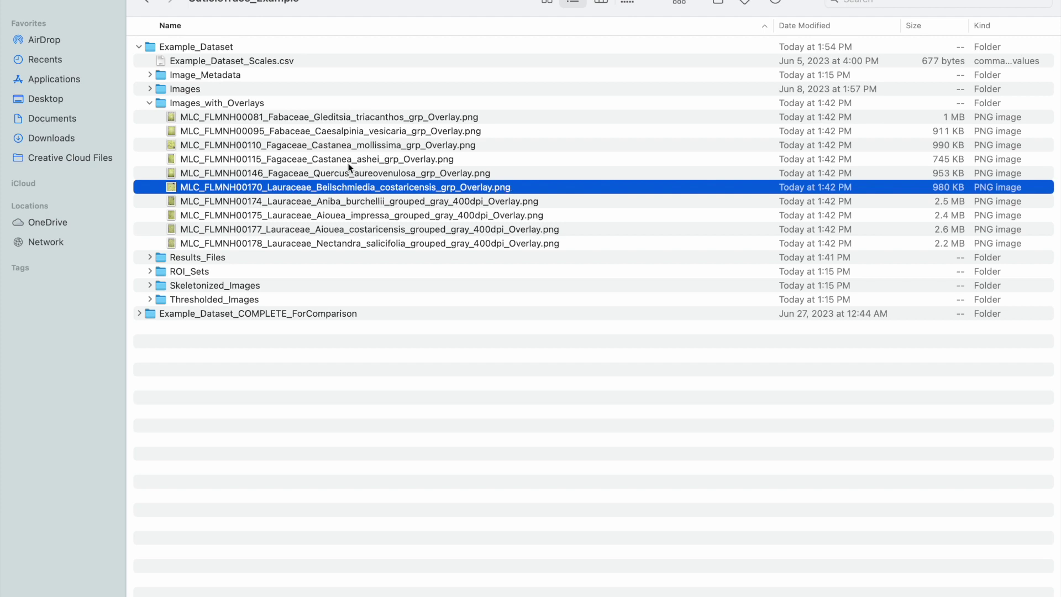
- Go up to the CuticleTrace-main folder and place CuticleTrace_DataFiltration.Rmd from there inside the Example_Dataset folder
click(147, 2)
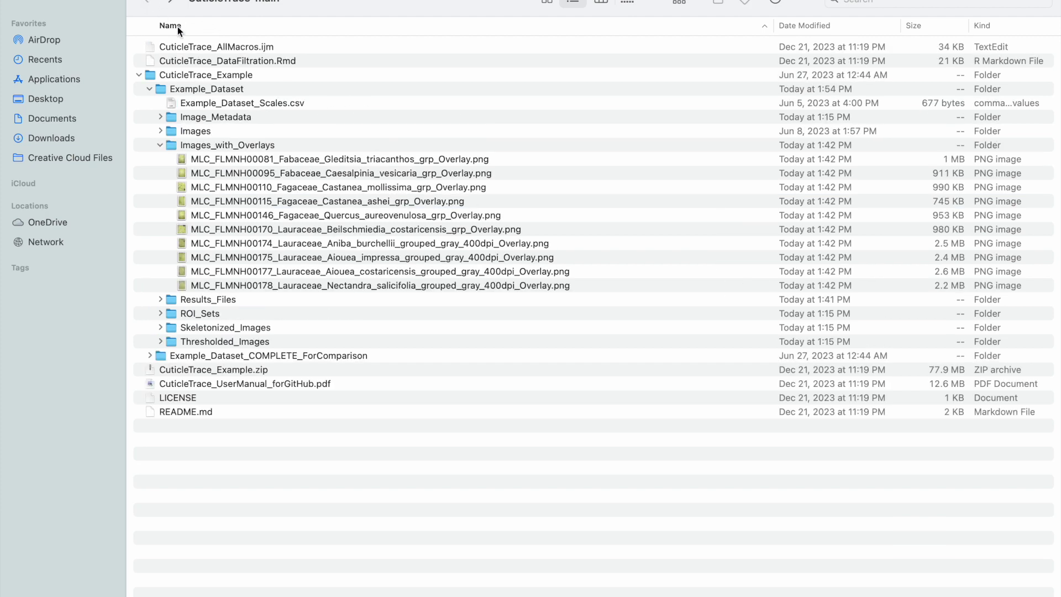
click(213, 60)
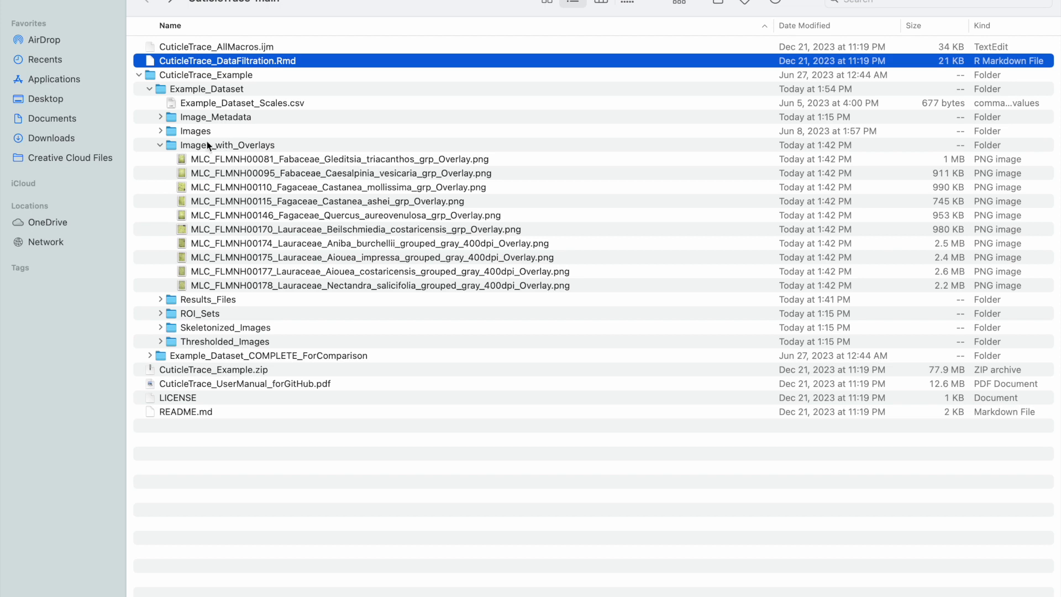
double_click(181, 89)
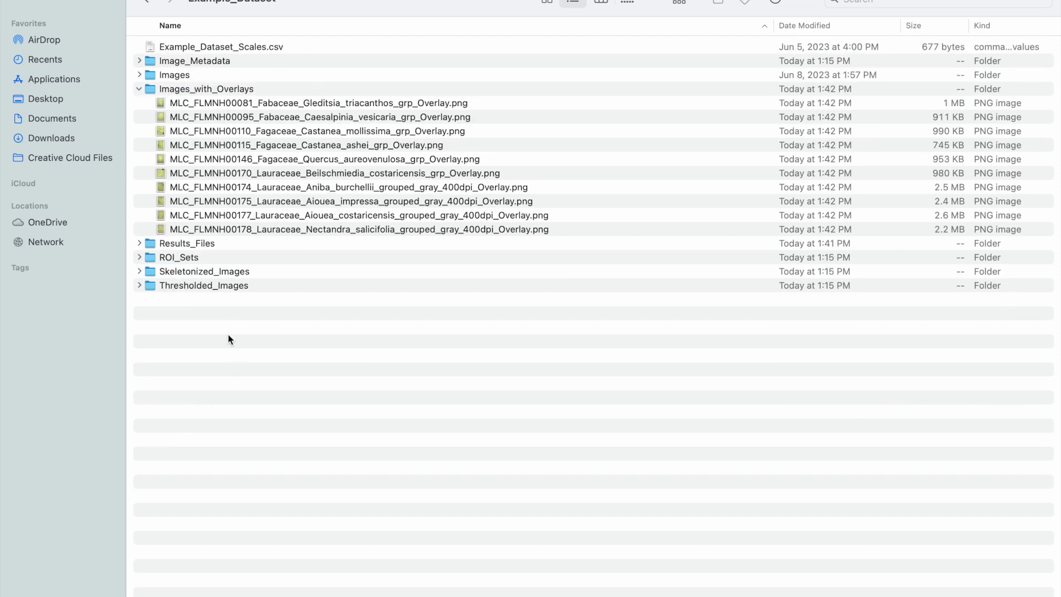
scroll(230, 340, up, 1)
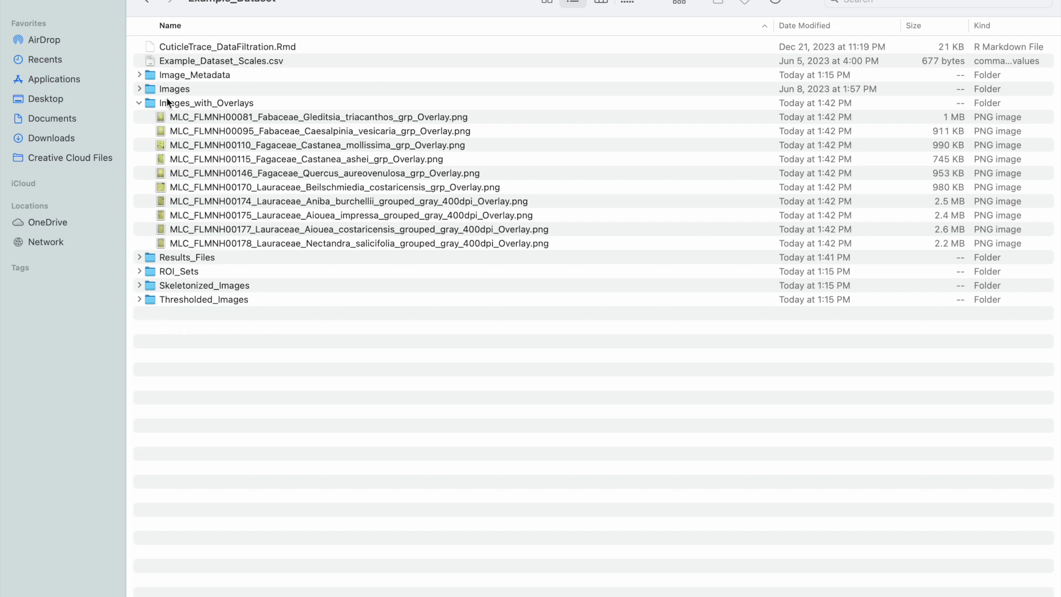
- Open CuticleTrace_DataFiltration.Rmd from Example_Dataset in RStudio and show it in the visual editor
click(222, 49)
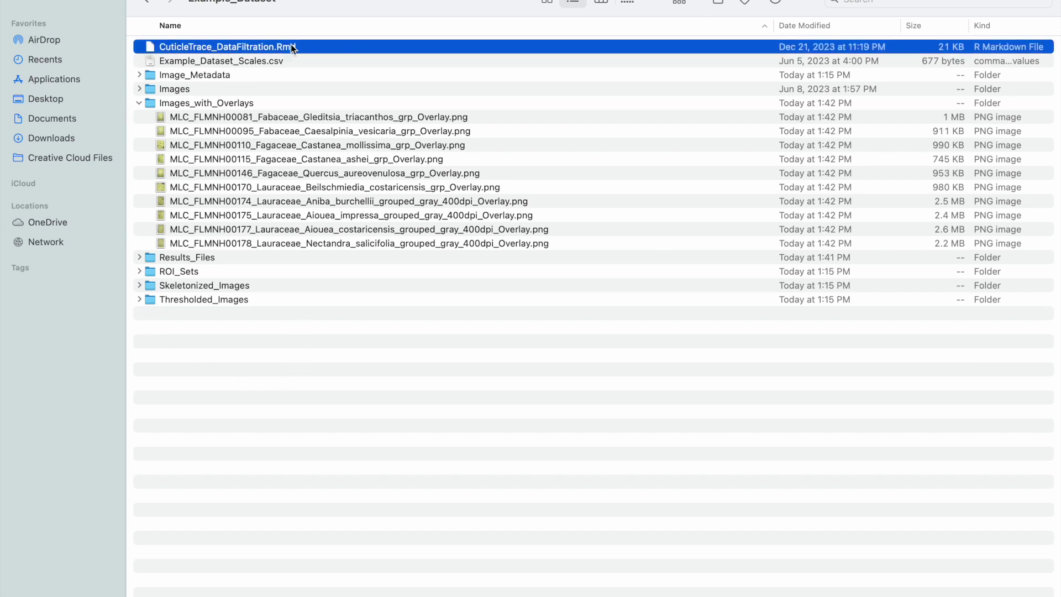
double_click(236, 46)
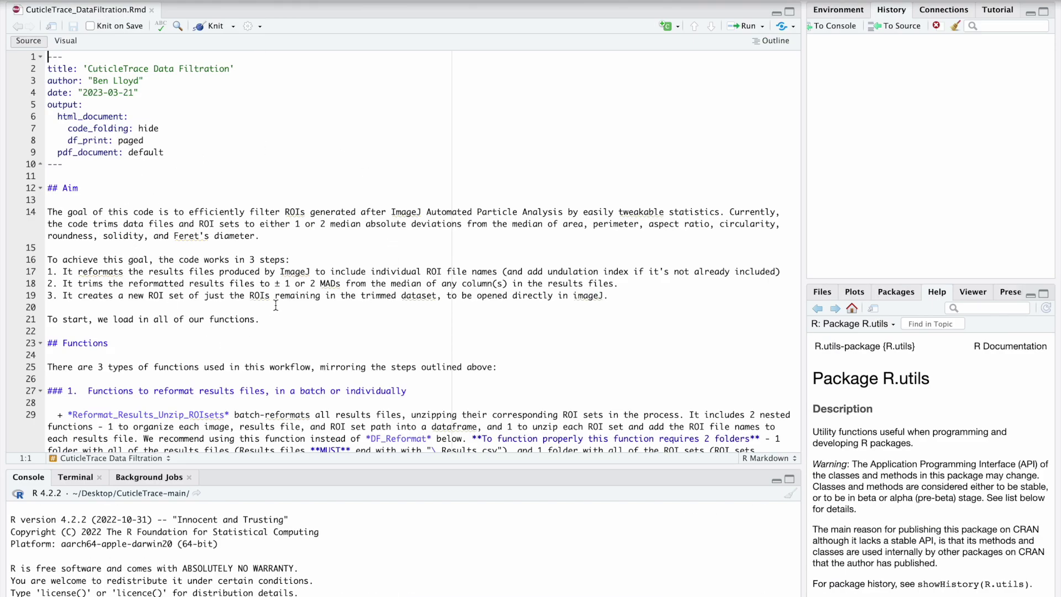
click(66, 42)
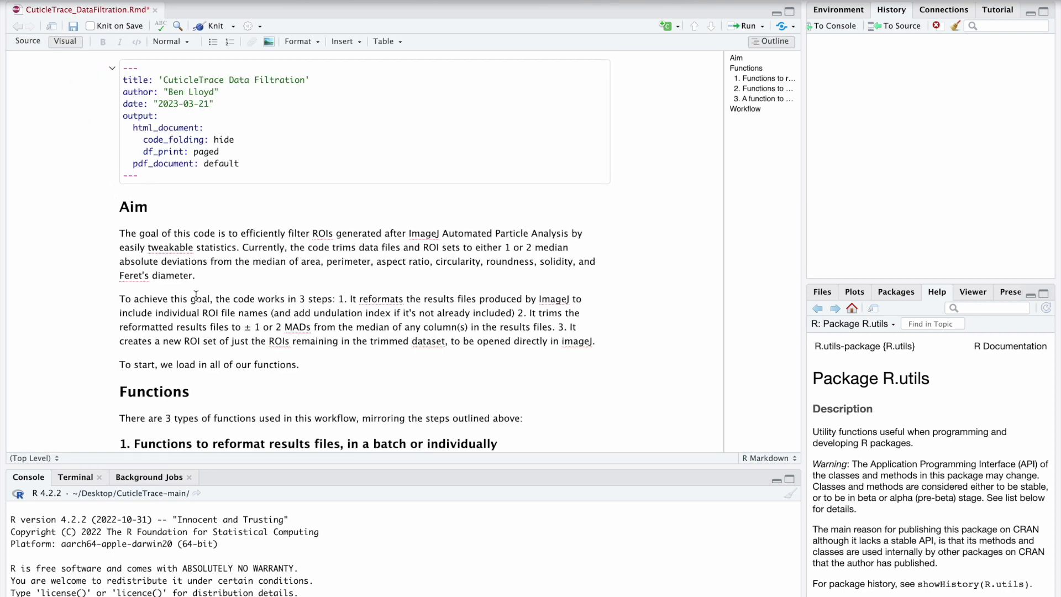
- Read through the Functions section and the Reformat_Results_Unzip_ROIsets code, and return to the start of the document
scroll(196, 297, down, 5)
scroll(301, 304, down, 2)
scroll(308, 284, down, 5)
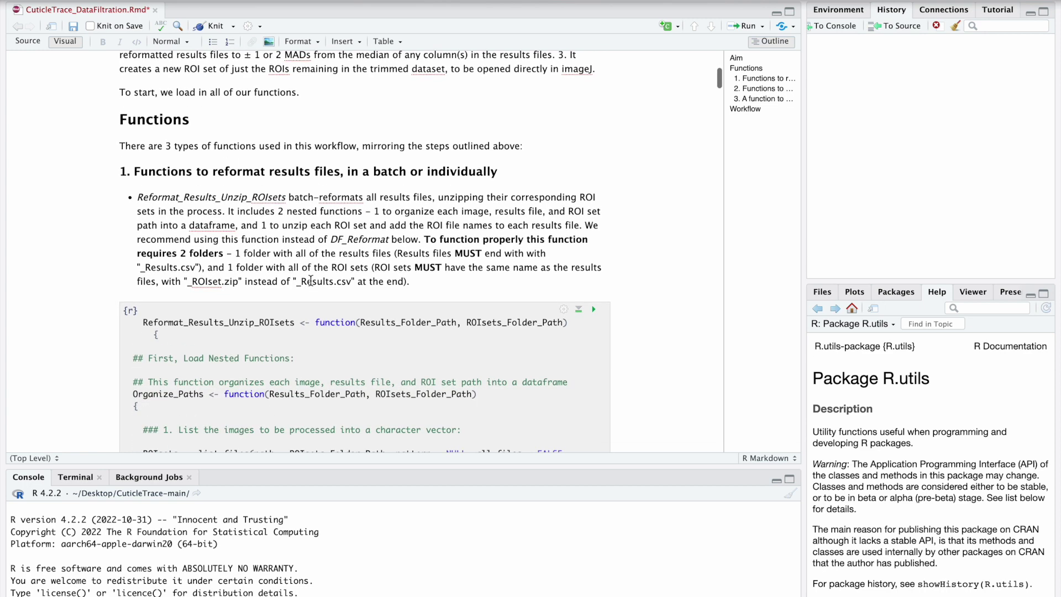
scroll(335, 293, down, 5)
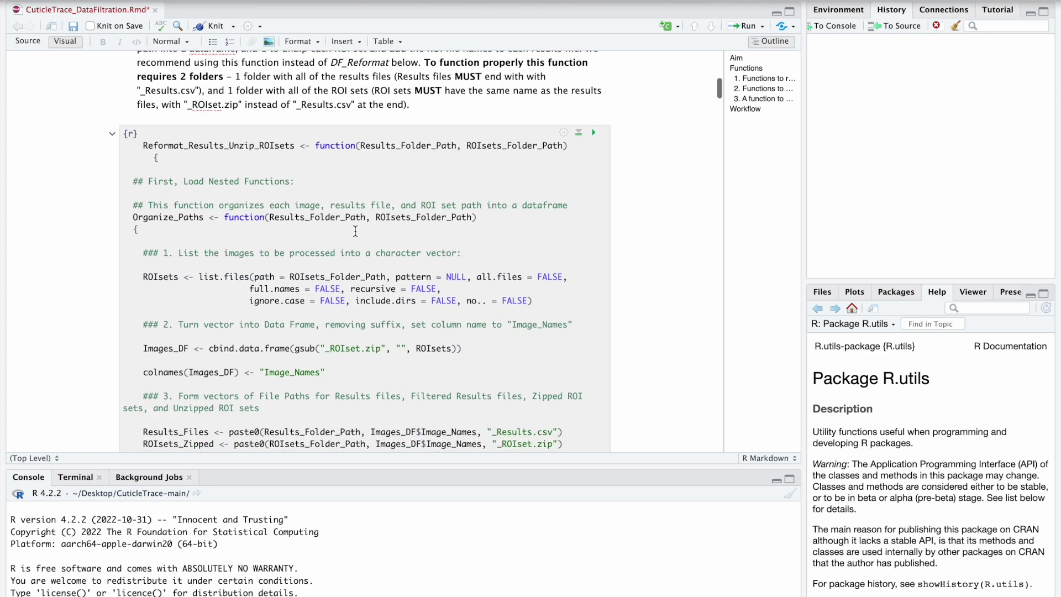
scroll(184, 225, down, 14)
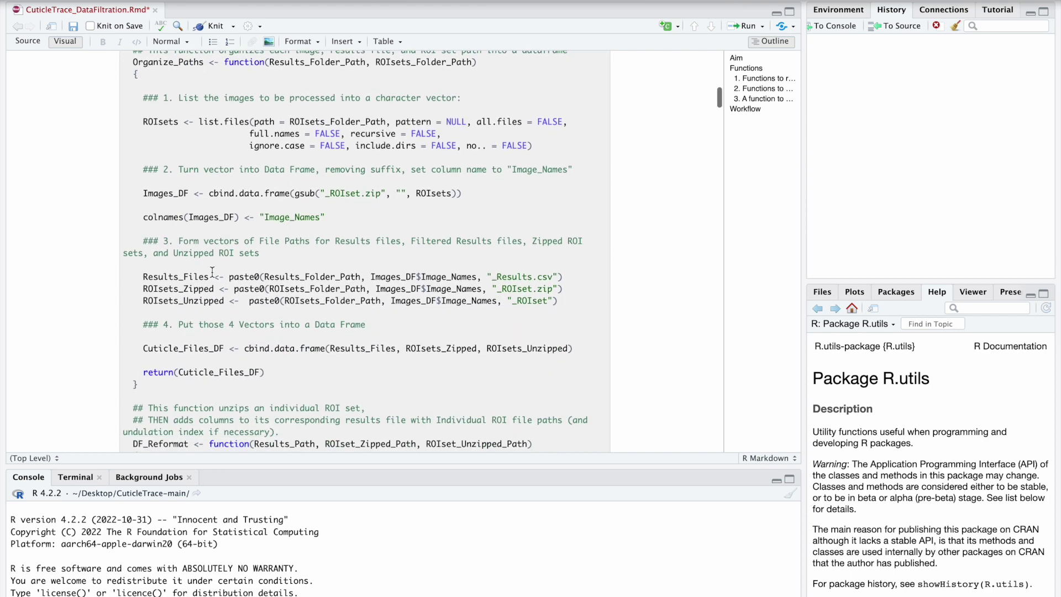
key(super+Up)
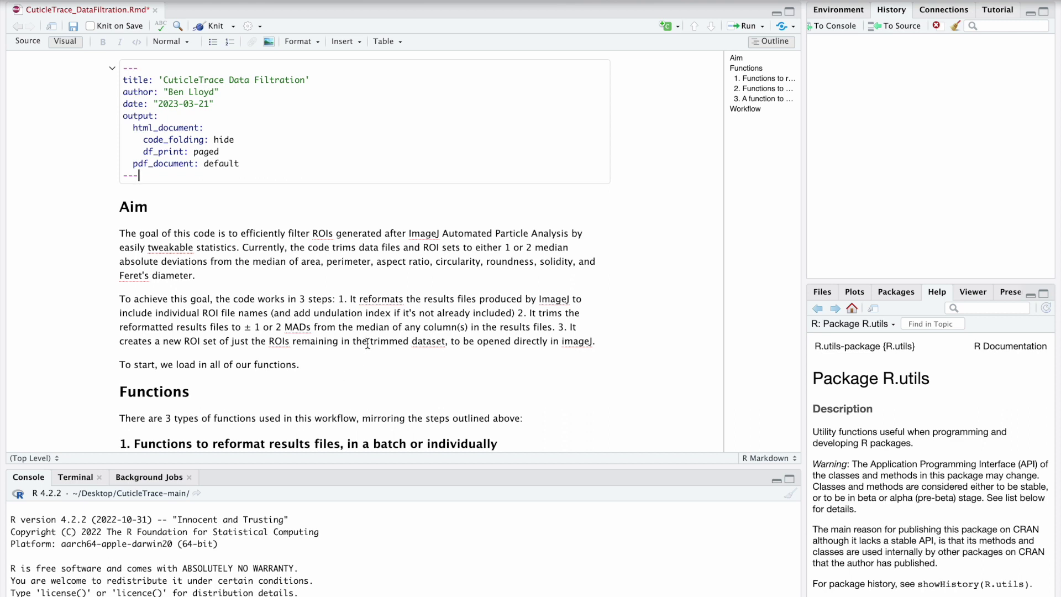
- Switch the document back to source view and go to its Workflow section
click(26, 43)
scroll(169, 266, down, 20)
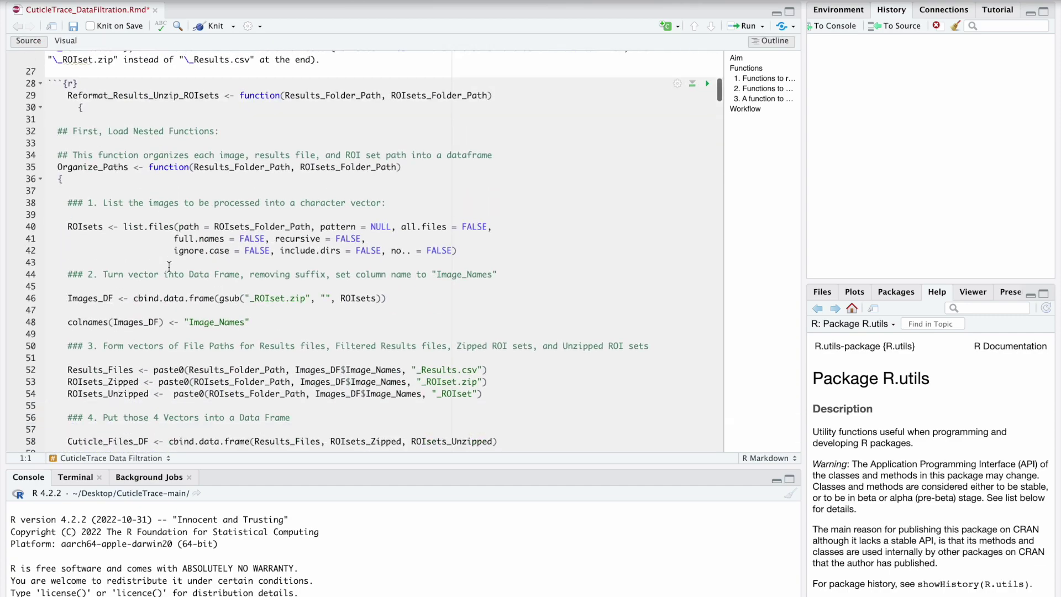
scroll(168, 267, down, 20)
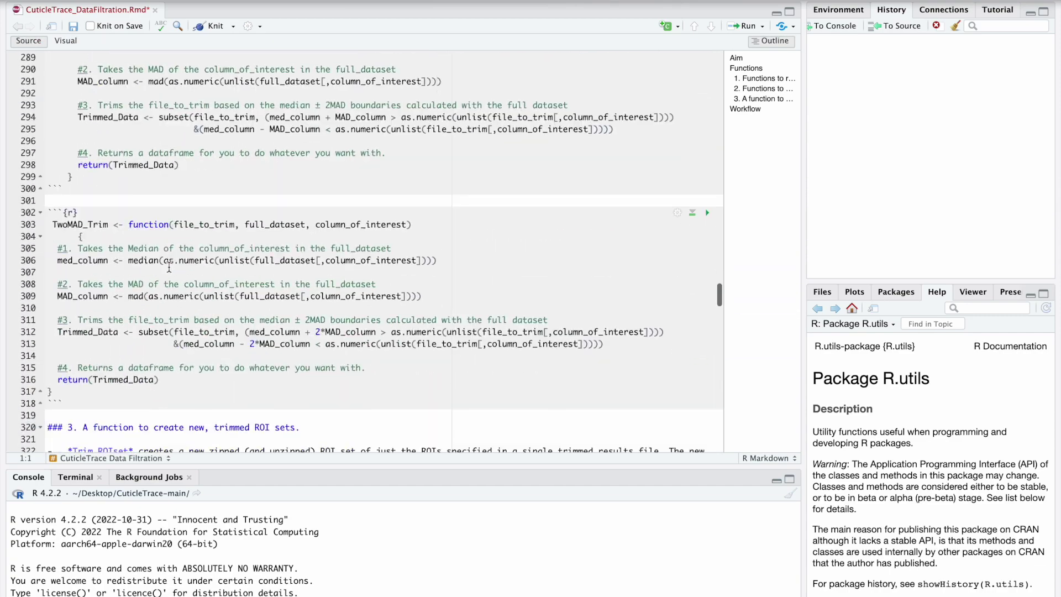
scroll(168, 267, down, 15)
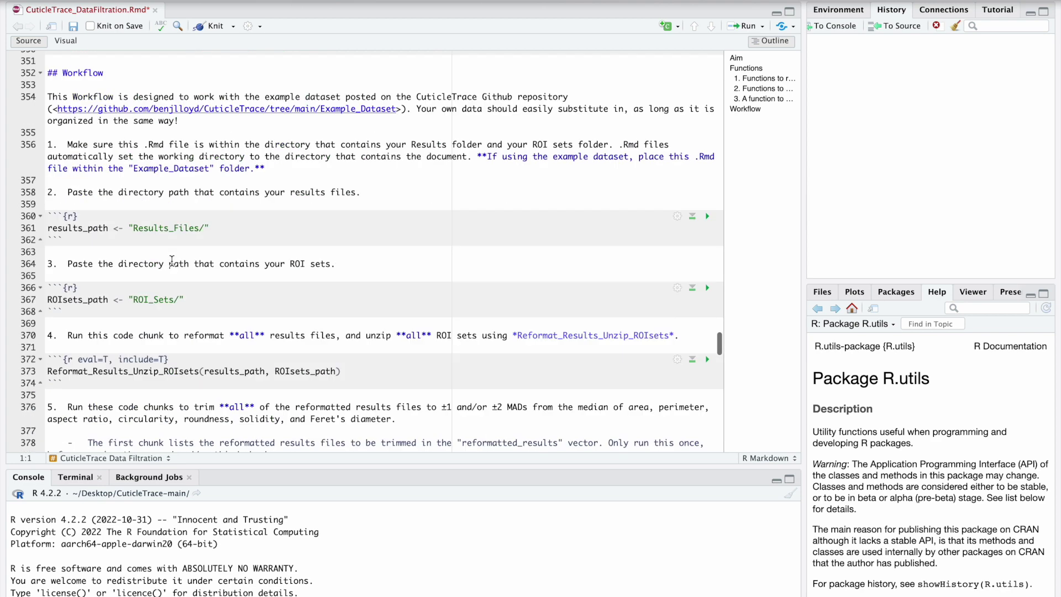
scroll(172, 261, up, 6)
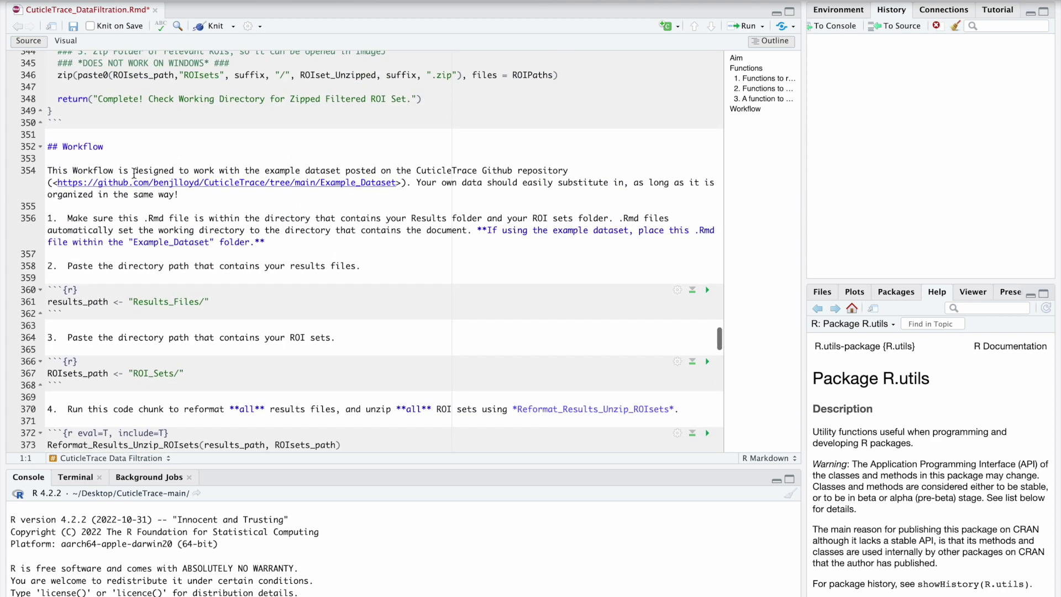
- Examine the results_path and ROIsets_path directory definitions in the Workflow code chunks, and switch to the Example_Dataset folder in the Finder
click(52, 302)
click(46, 375)
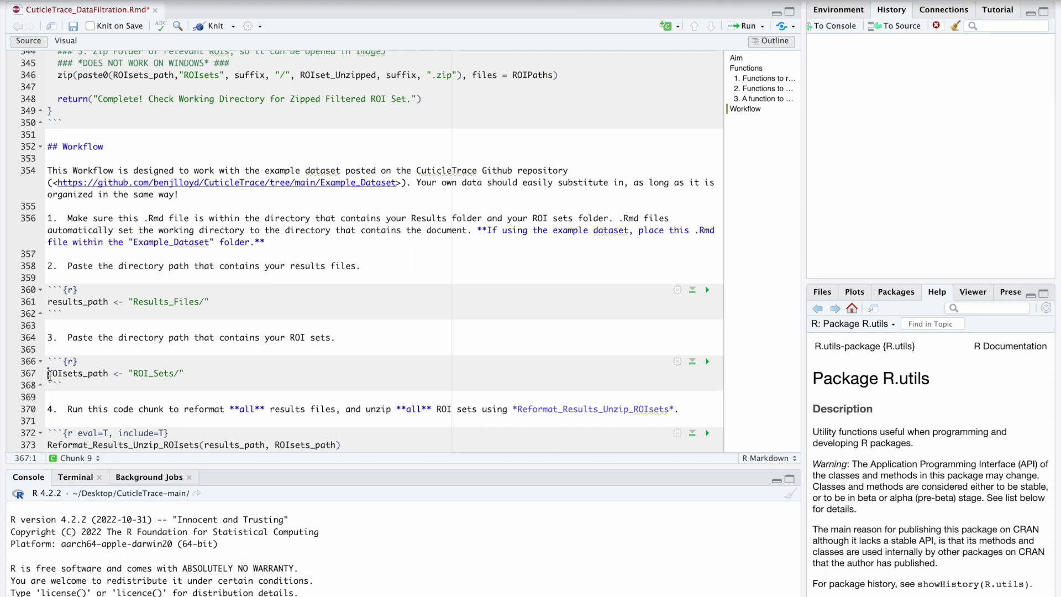
click(190, 374)
shift+click(129, 374)
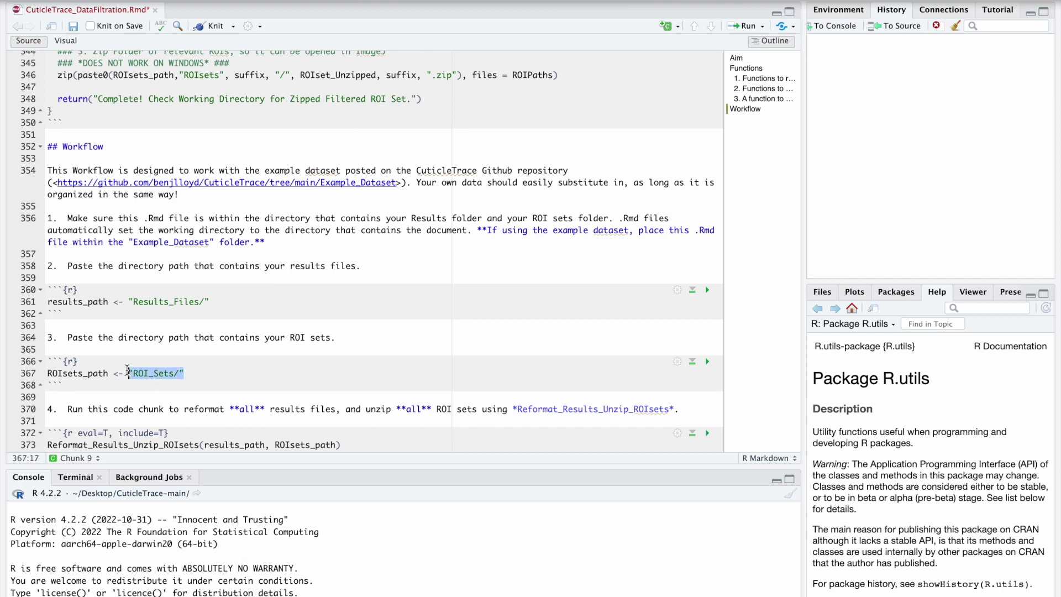
drag(129, 301, 210, 302)
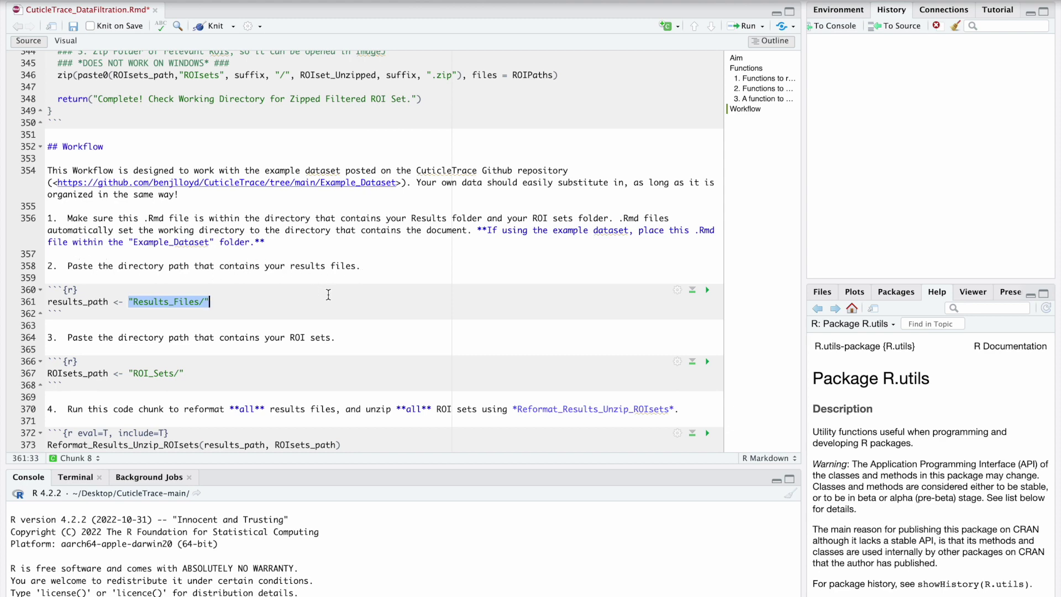
key(ctrl+Right)
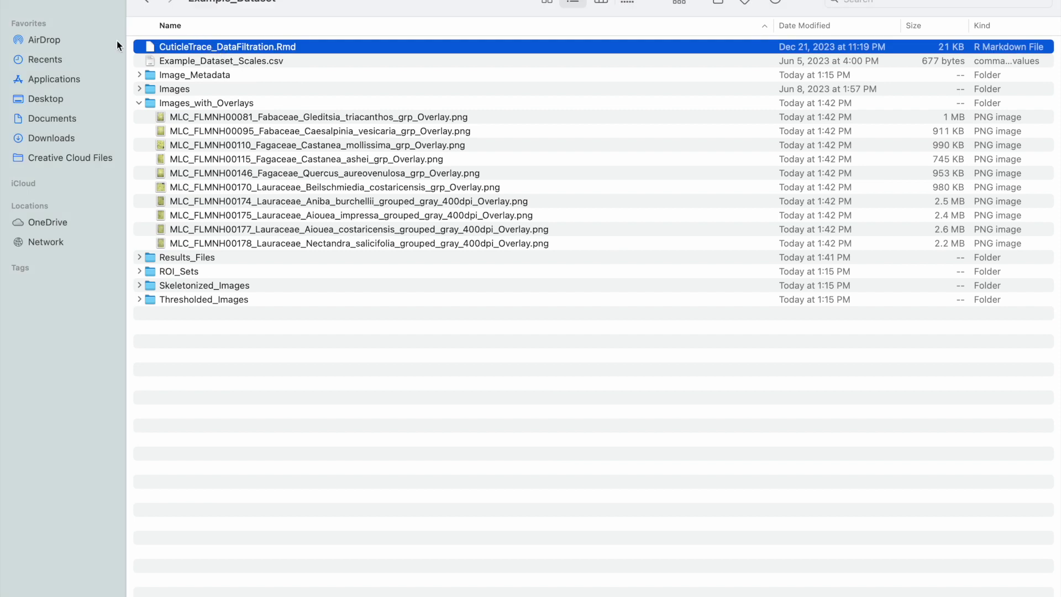
- Return to CuticleTrace_DataFiltration.Rmd in RStudio and knit the document
click(175, 258)
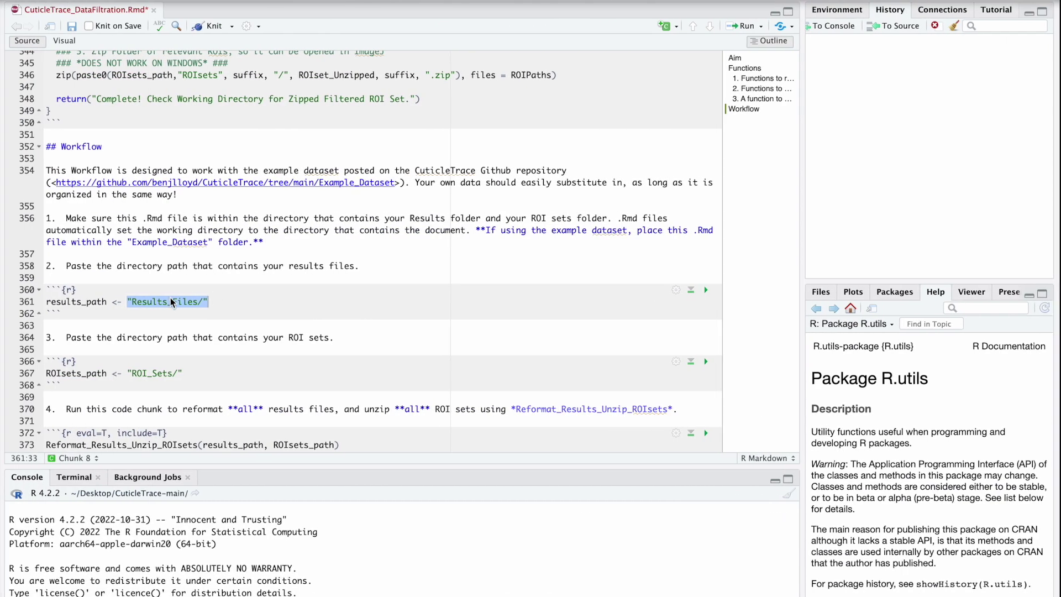
click(193, 369)
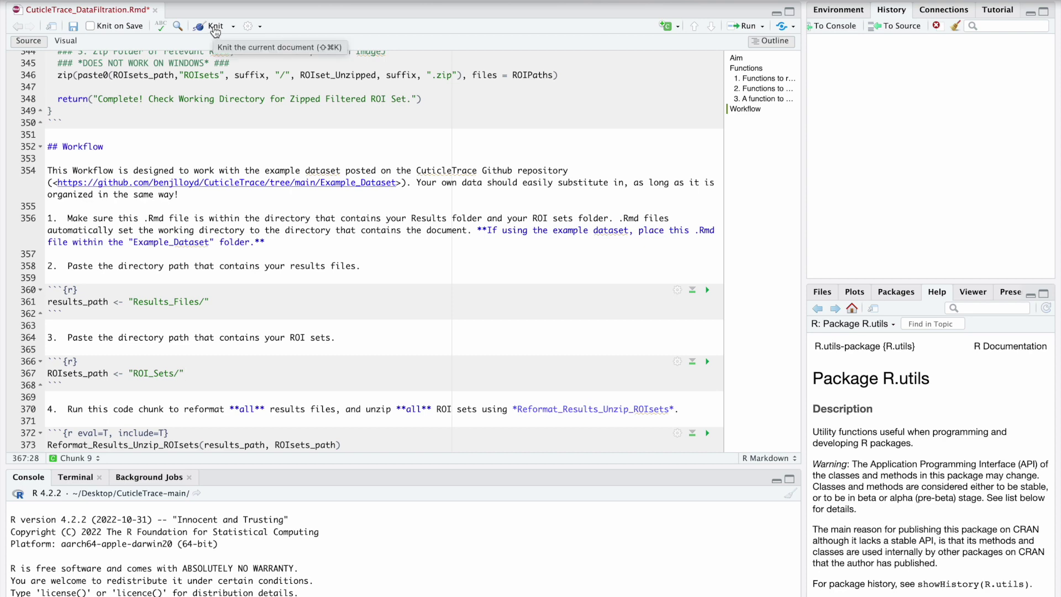
click(215, 31)
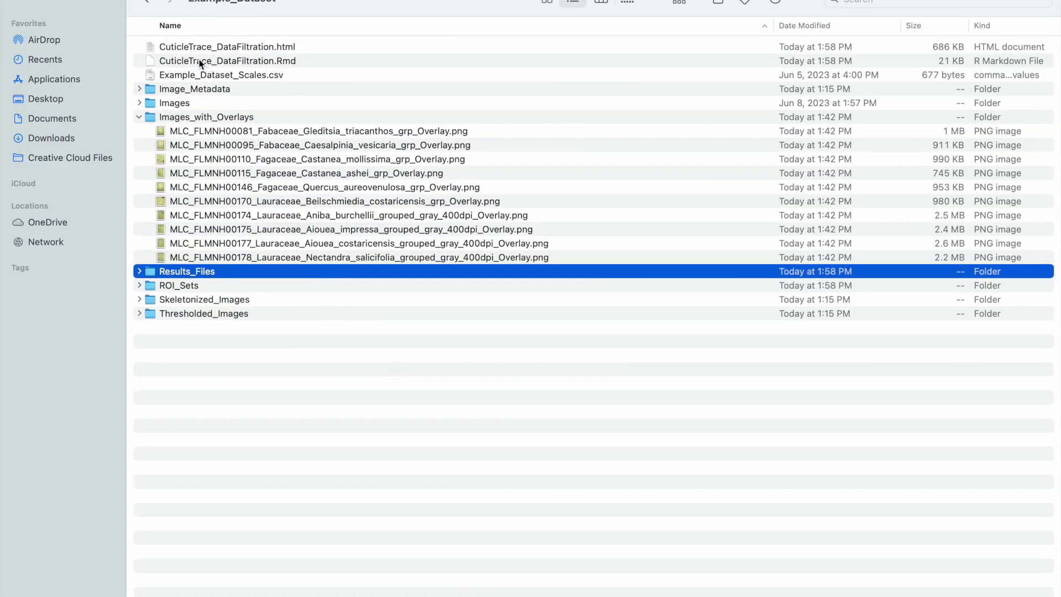
- In the Finder's Example_Dataset folder, collapse Images_with_Overlays and expand Results_Files and its Results_Reformatted subfolder
click(140, 117)
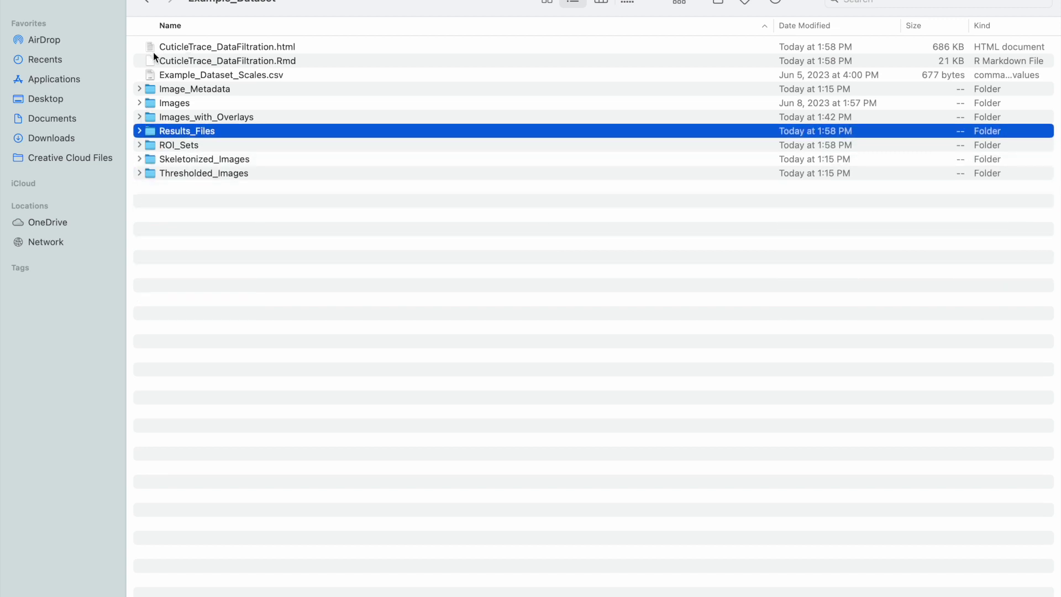
click(140, 131)
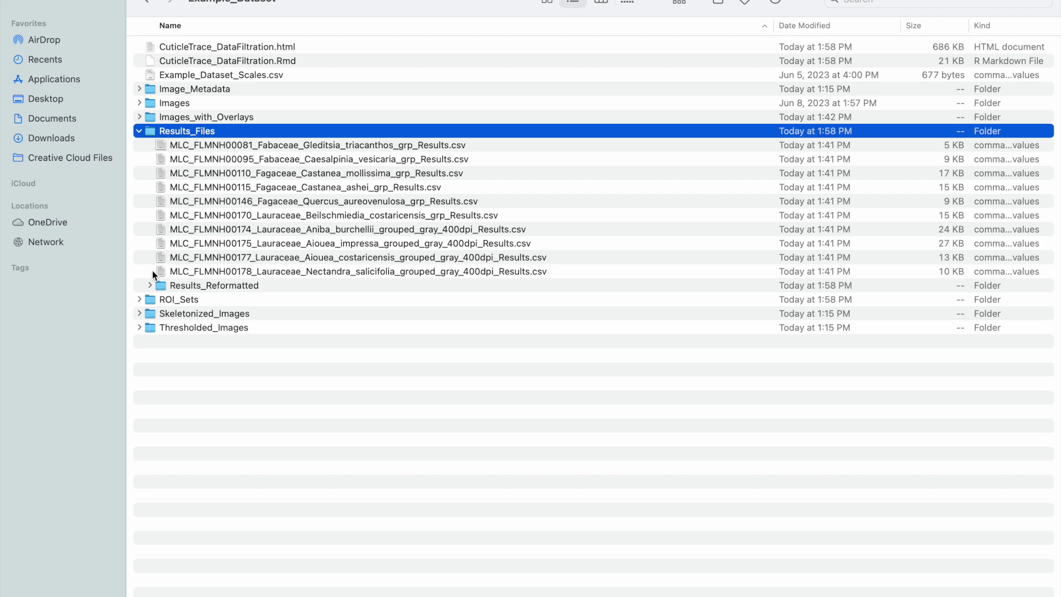
click(173, 287)
click(149, 285)
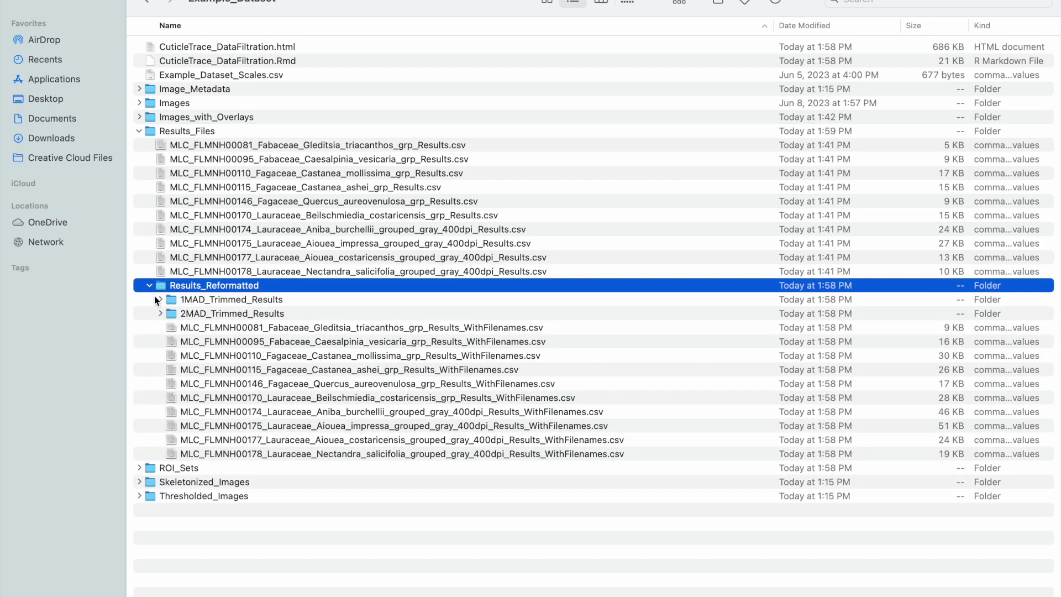
- Preview the MLC_FLMNH00081 Results_WithFilenames CSV, look across all its measurement columns, and close the preview
click(225, 329)
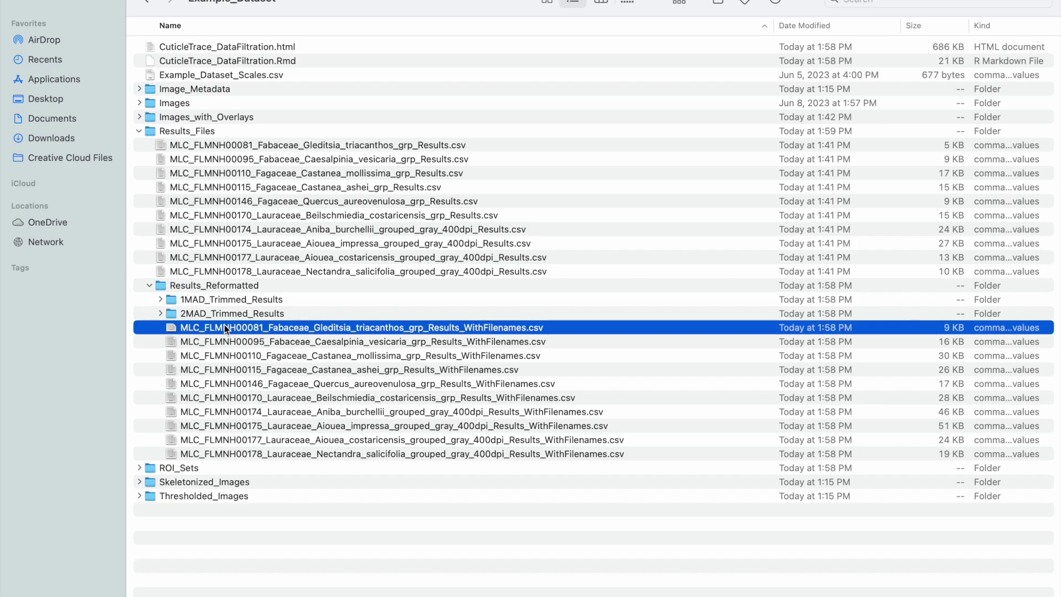
double_click(226, 328)
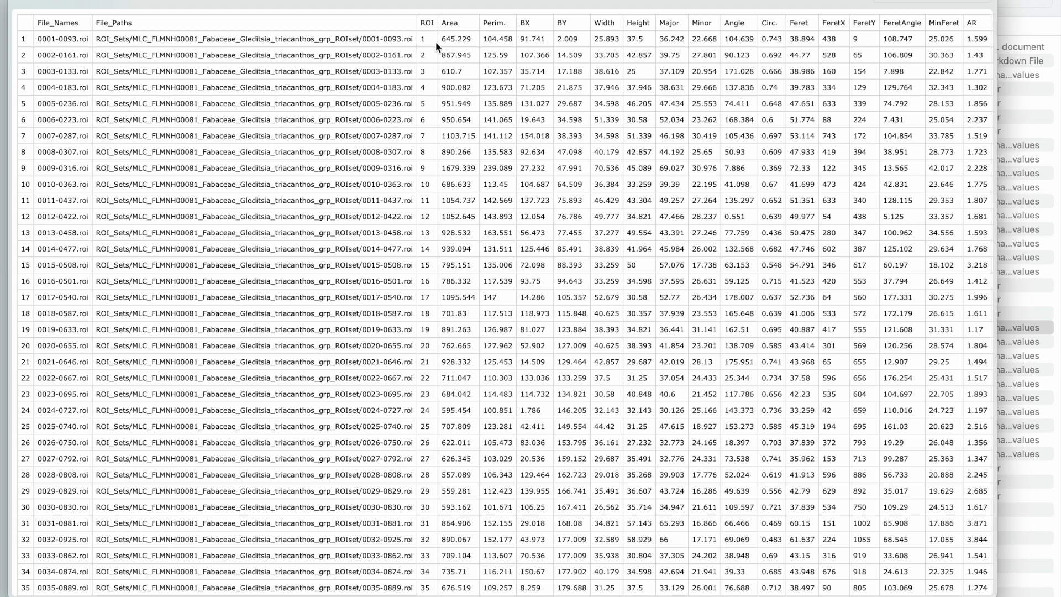
scroll(811, 53, right, 5)
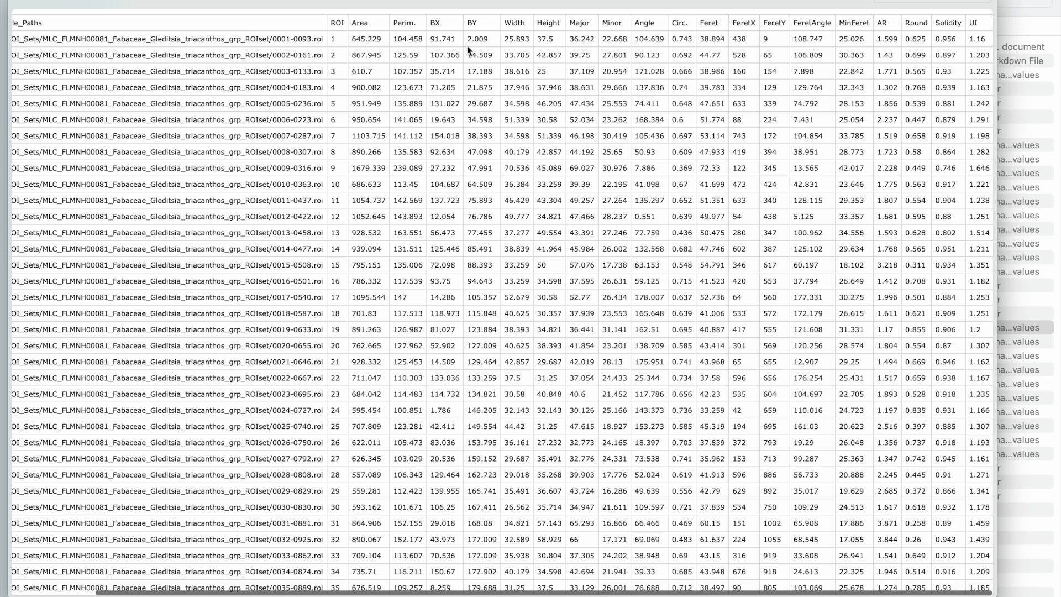
scroll(467, 46, left, 5)
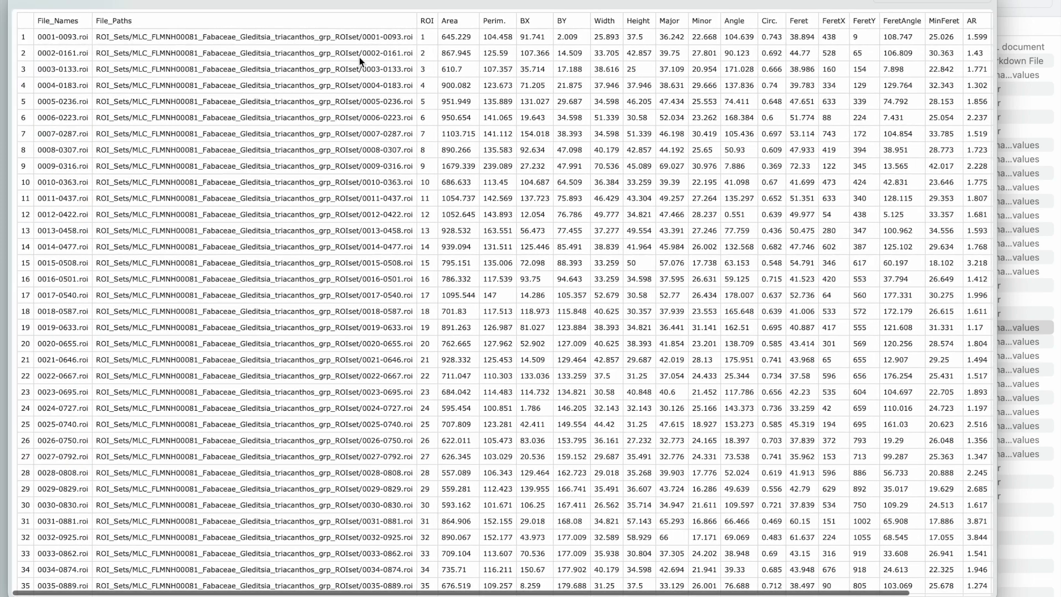
key(space)
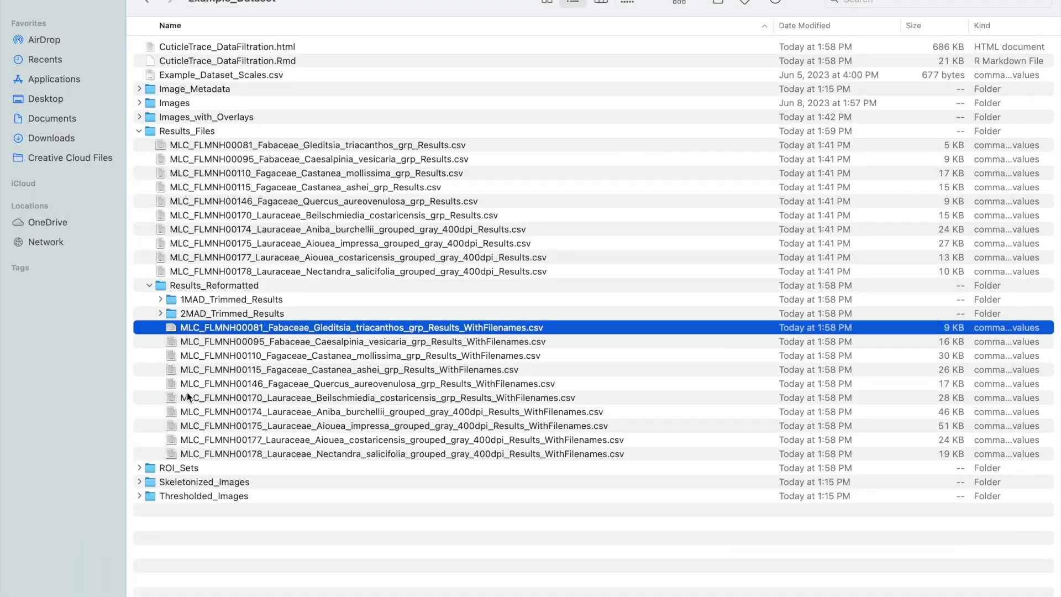
- Expand 1MAD_Trimmed_Results and briefly preview the MLC_FLMNH00081 trimmed_1MAD results file
click(161, 300)
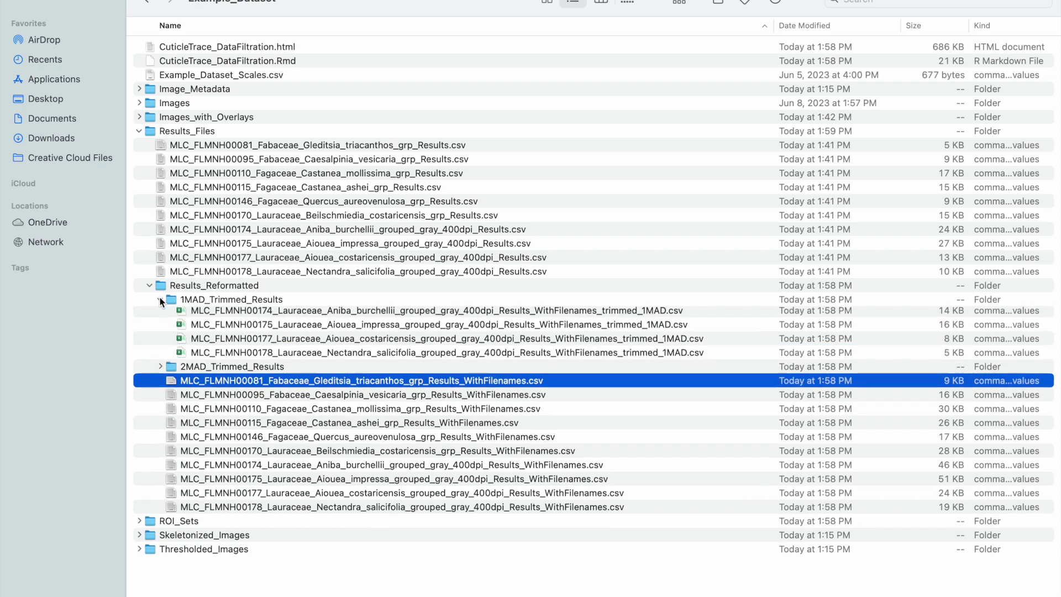
click(223, 313)
key(space)
key(space)
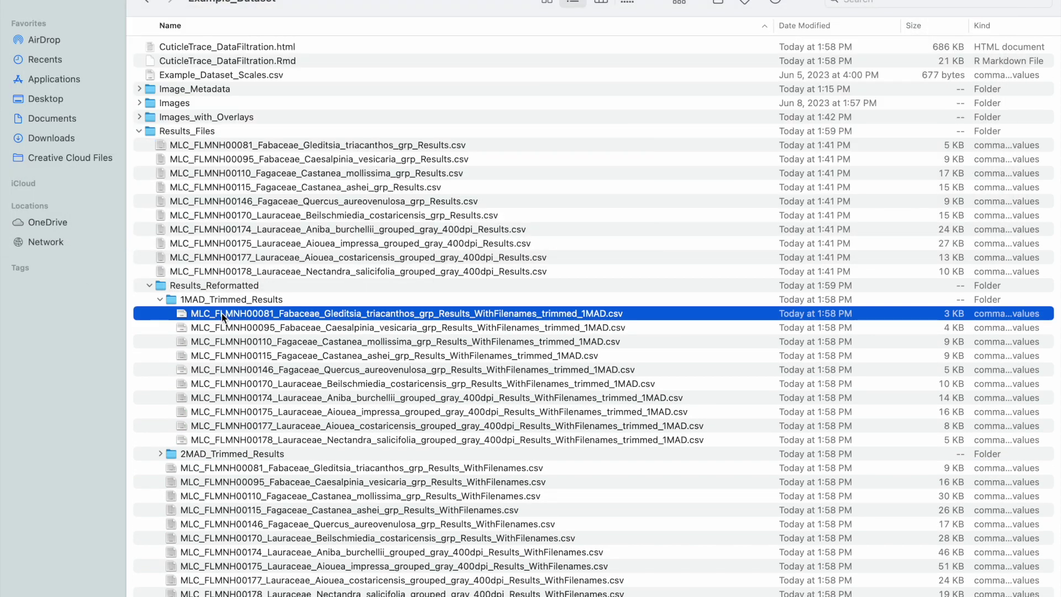
- Preview the MLC_FLMNH00081 trimmed_2MAD file in 2MAD_Trimmed_Results, and collapse the reformatted results folders
click(161, 299)
click(160, 313)
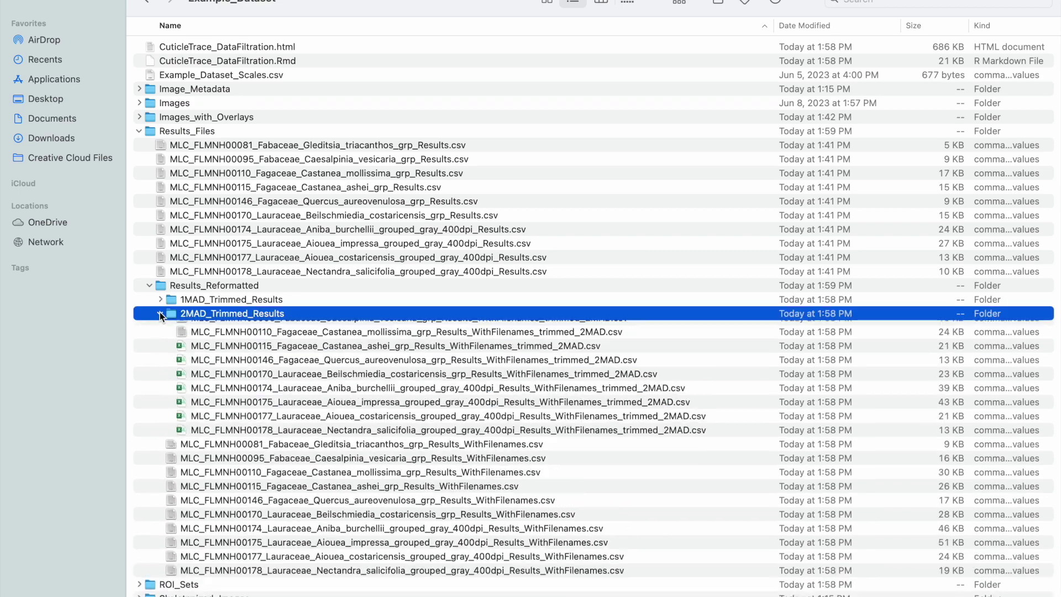
click(221, 327)
key(space)
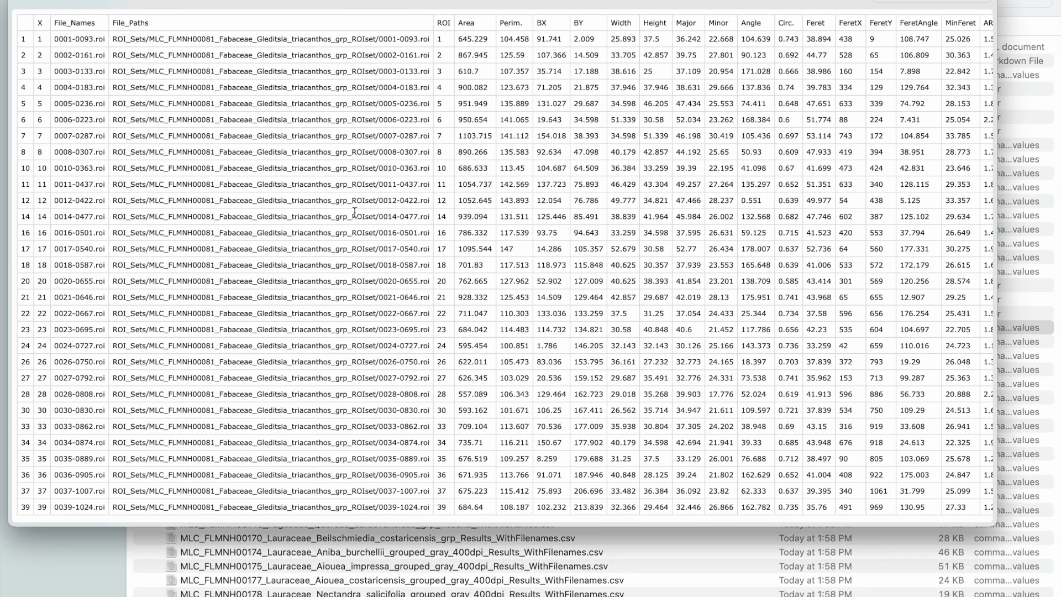
key(space)
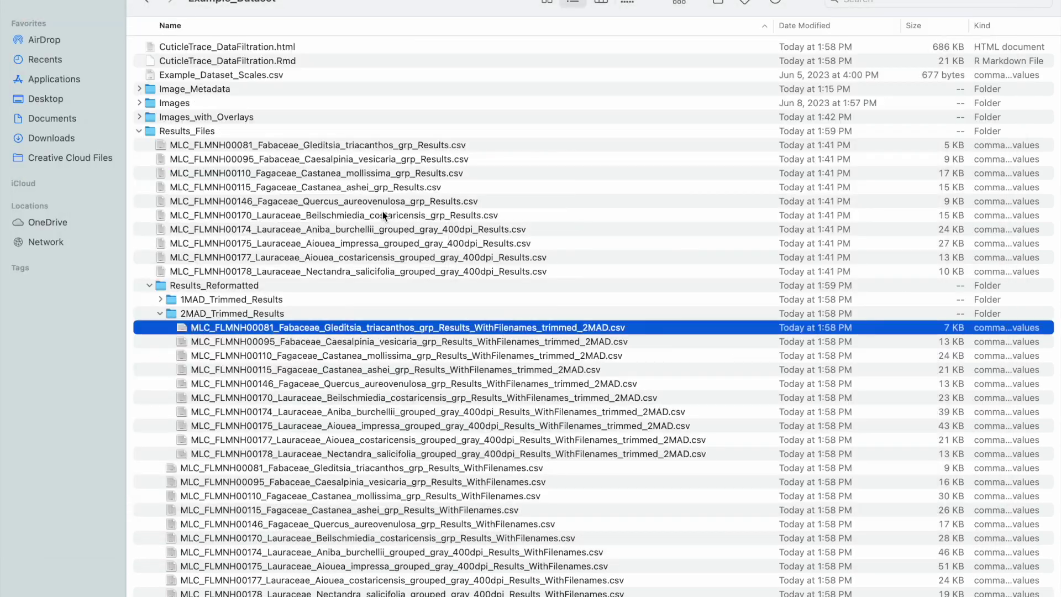
click(160, 313)
click(149, 285)
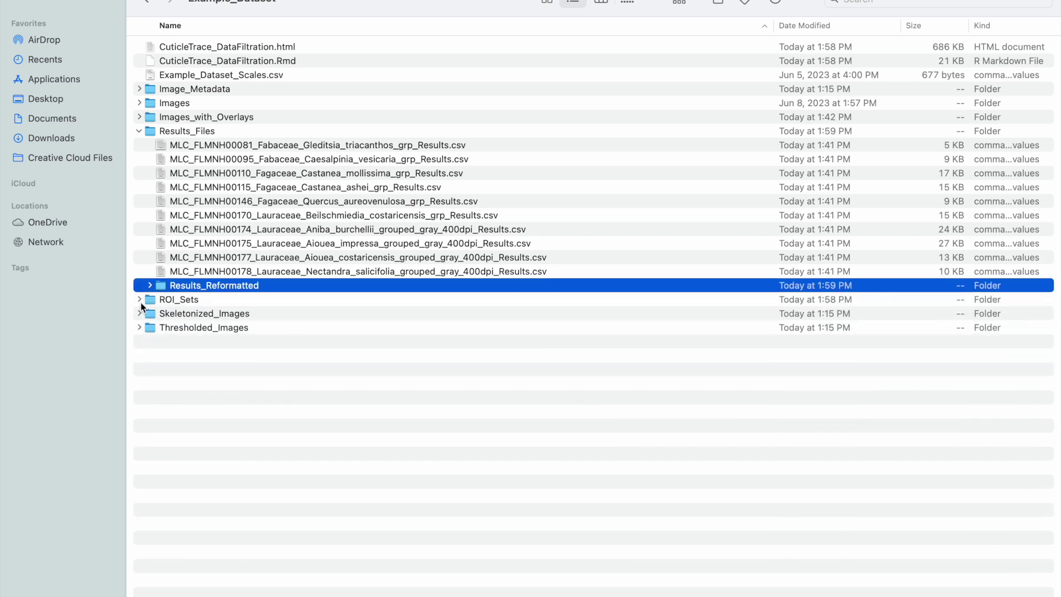
- Expand ROI_Sets, look through the individual .roi files in the unzipped MLC_FLMNH00081 ROIset folder, and collapse that folder
click(140, 300)
scroll(210, 425, down, 1)
scroll(211, 426, down, 1)
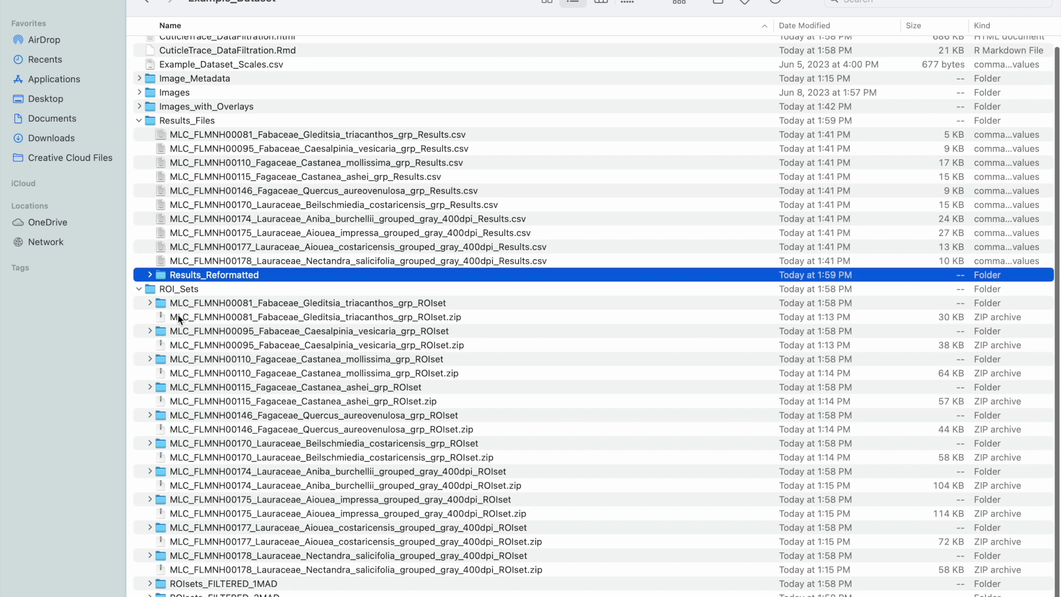
click(165, 303)
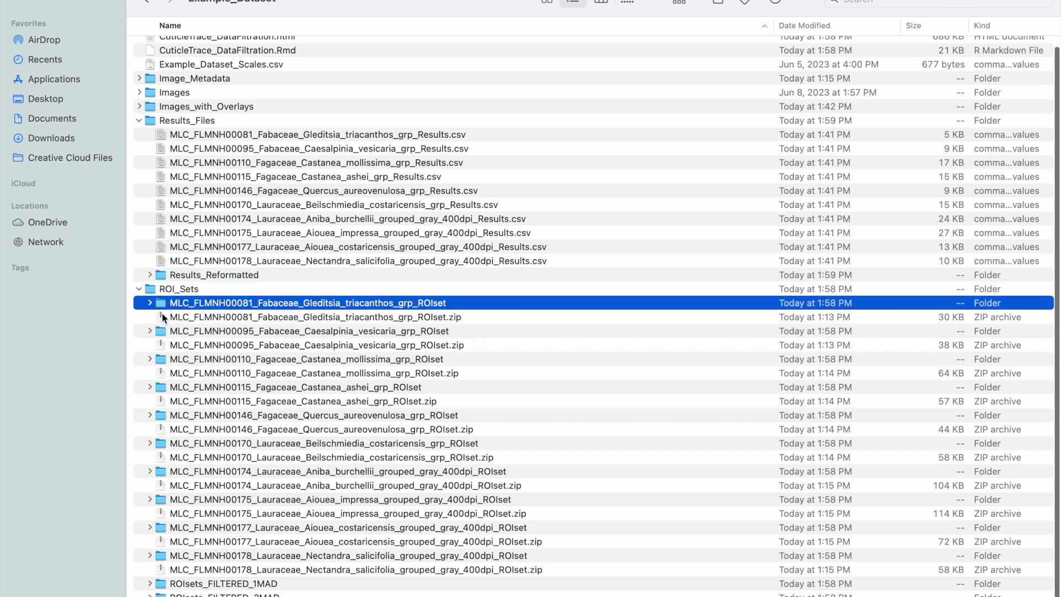
click(150, 304)
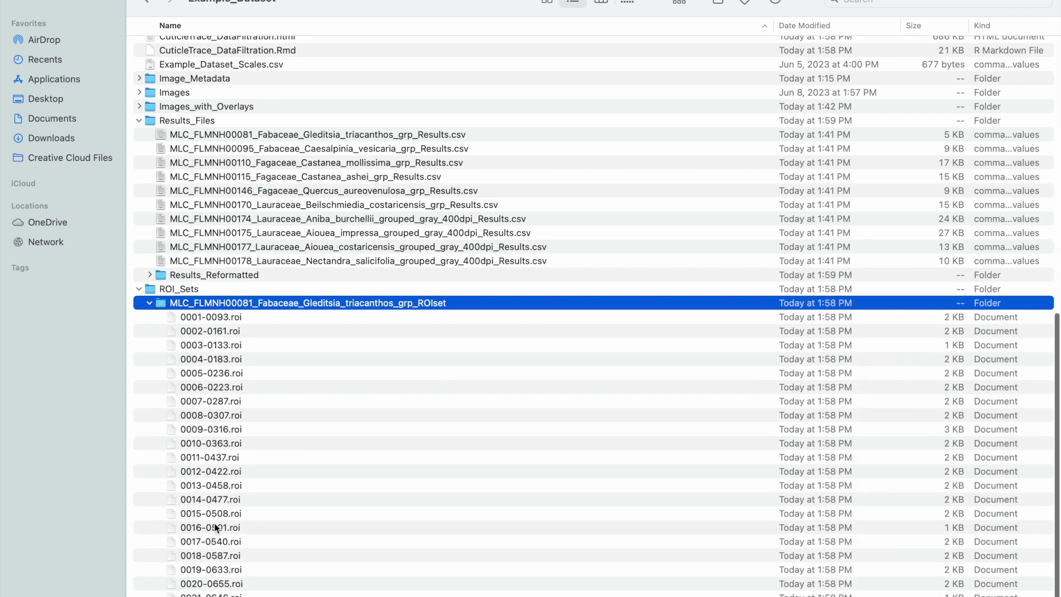
scroll(216, 529, down, 5)
scroll(217, 530, down, 4)
scroll(233, 408, up, 6)
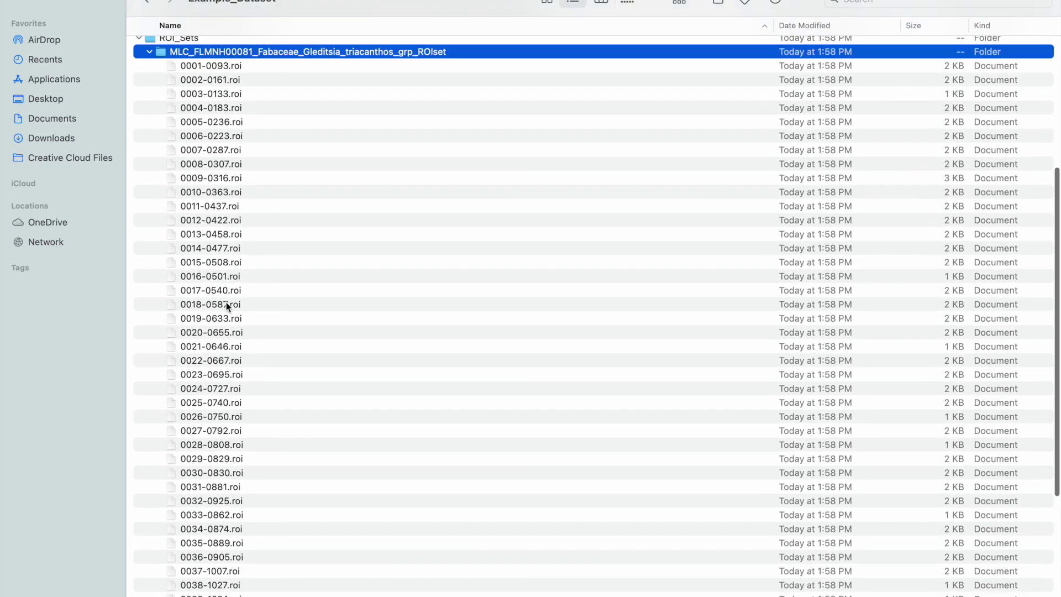
click(148, 199)
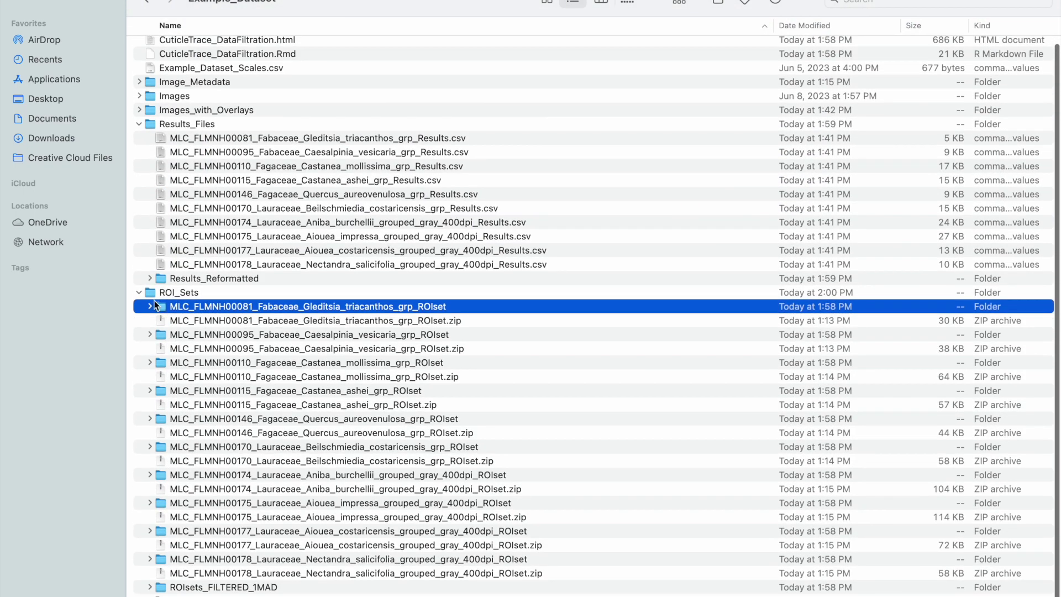
scroll(151, 423, up, 1)
- Examine the zipped and unzipped ROI sets inside the ROIsets_FILTERED_1MAD and ROIsets_FILTERED_2MAD folders
click(149, 587)
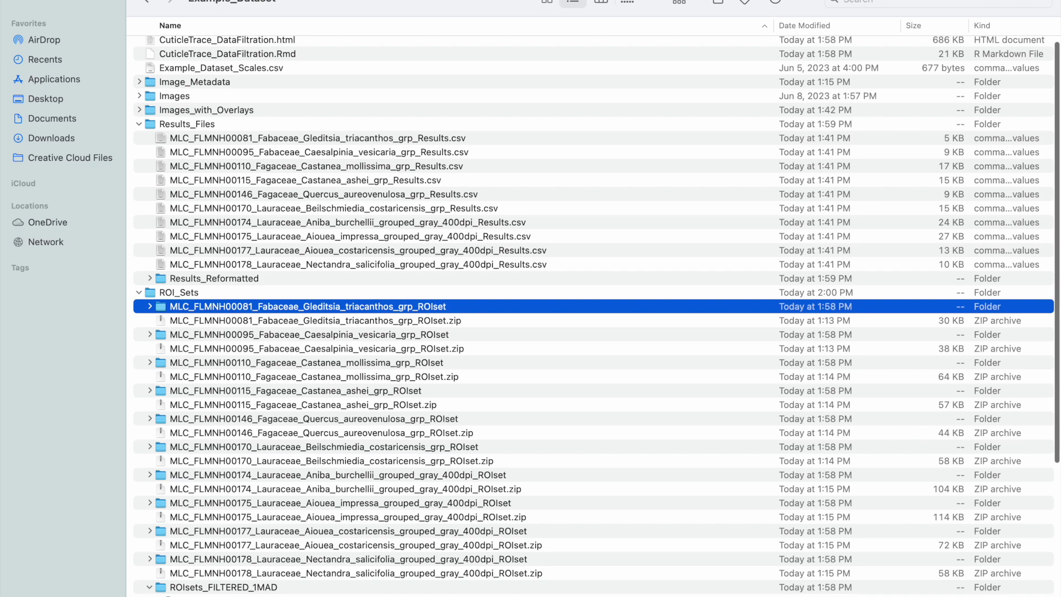
scroll(185, 586, down, 10)
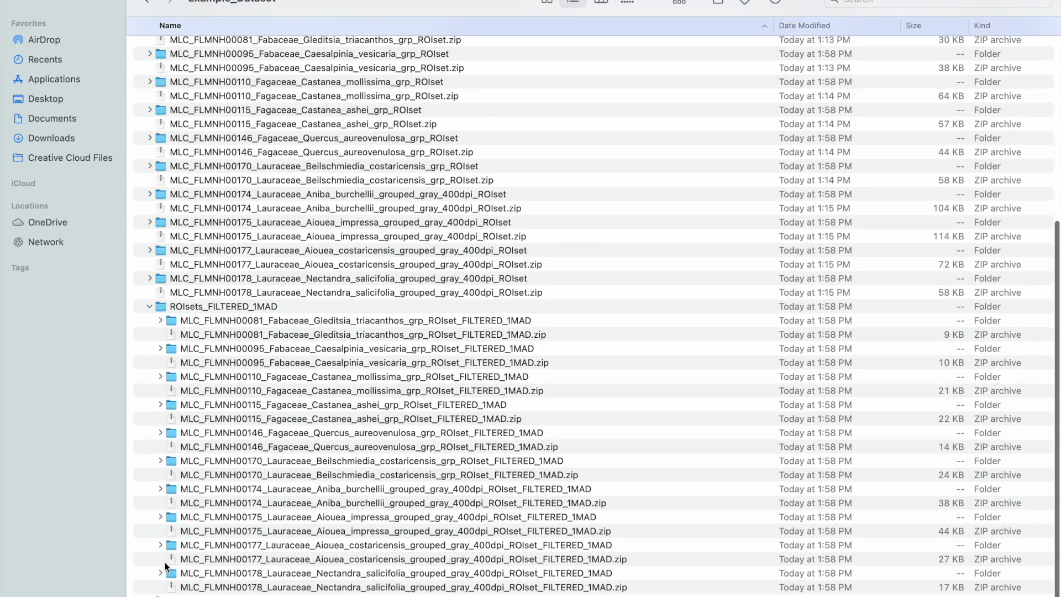
scroll(594, 315, down, 10)
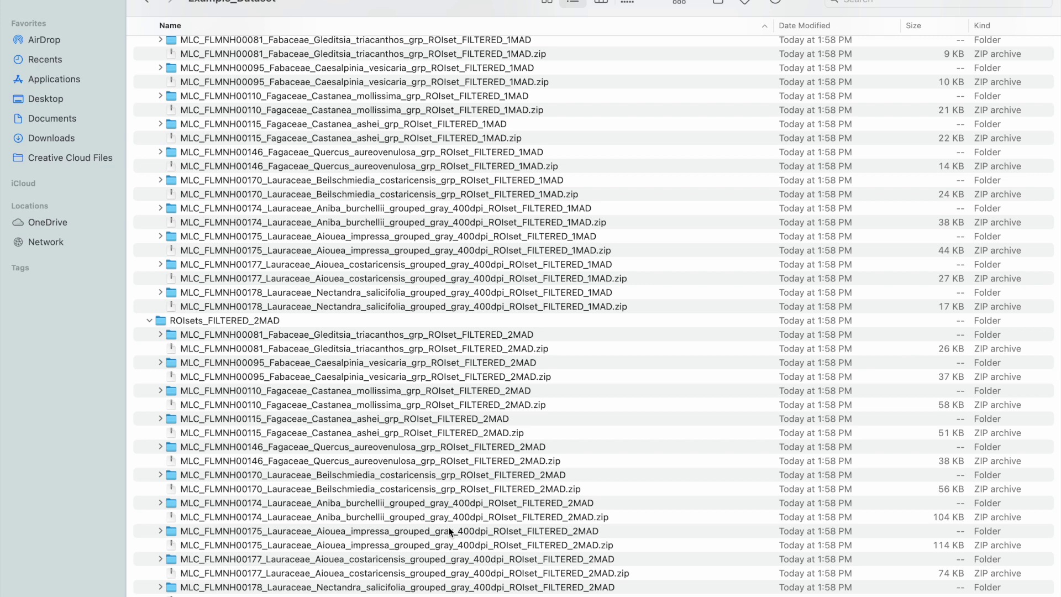
click(385, 406)
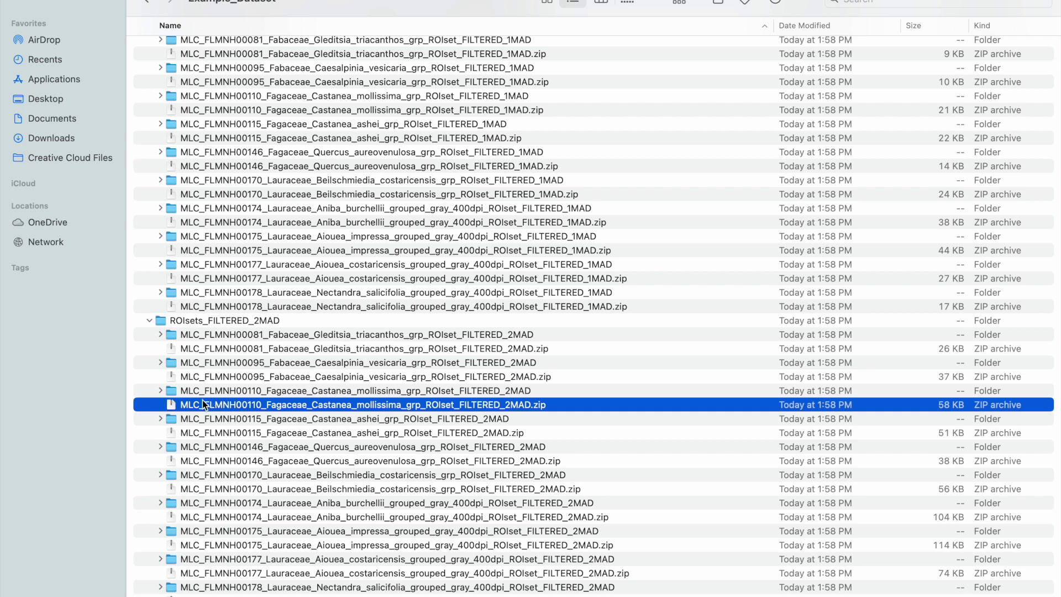
click(177, 391)
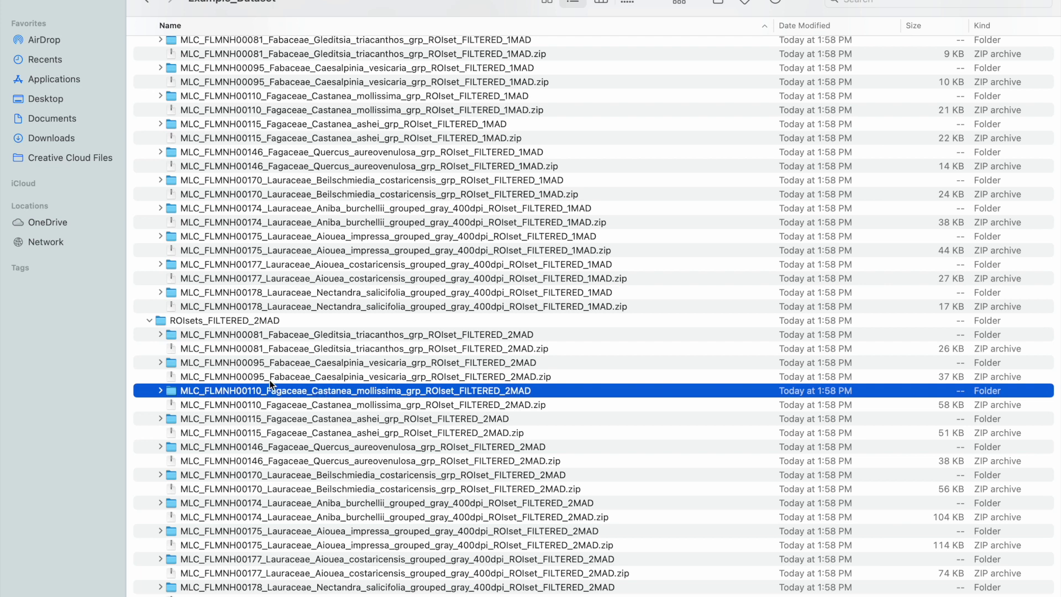
mouse_move(230, 389)
mouse_down()
mouse_move(278, 391)
mouse_move(245, 390)
mouse_up()
click(207, 404)
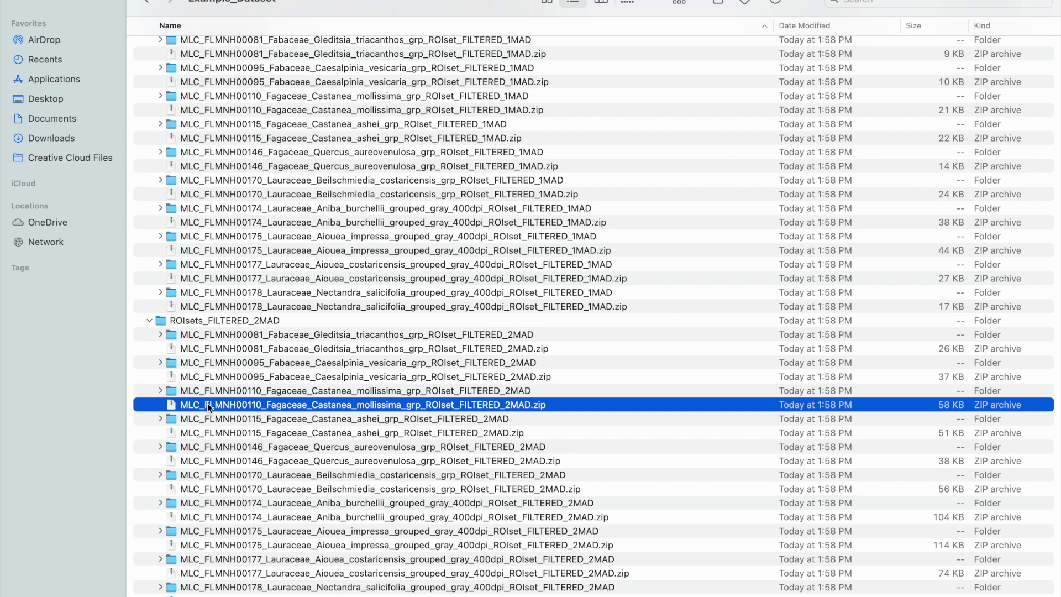
click(234, 334)
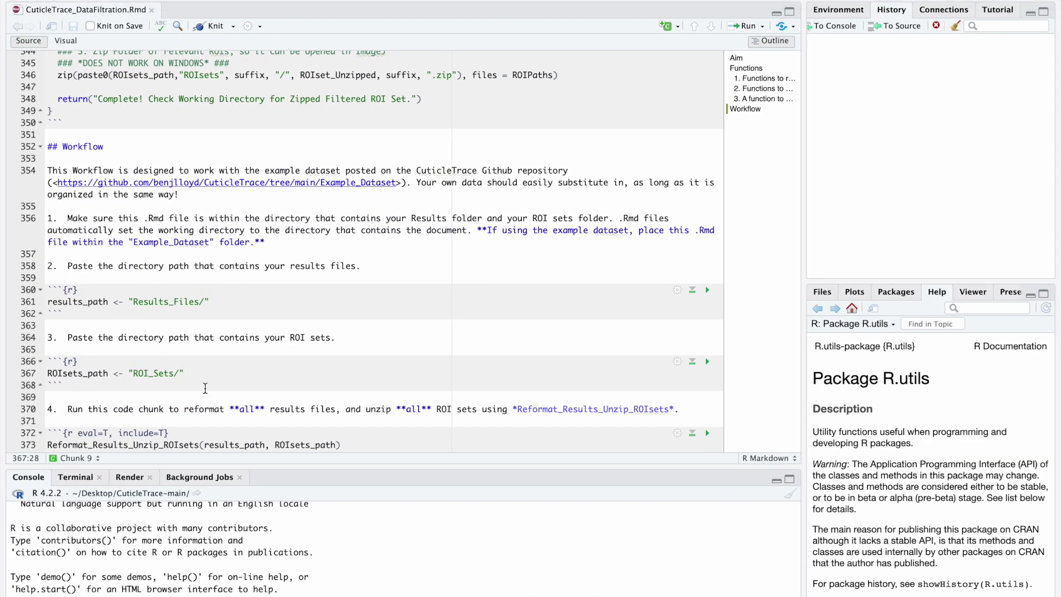
- In the RStudio script, find the Trim_ROIset function and highlight its section 5 code that zips the filtered ROIs
scroll(207, 384, down, 5)
scroll(208, 390, up, 13)
scroll(207, 390, down, 3)
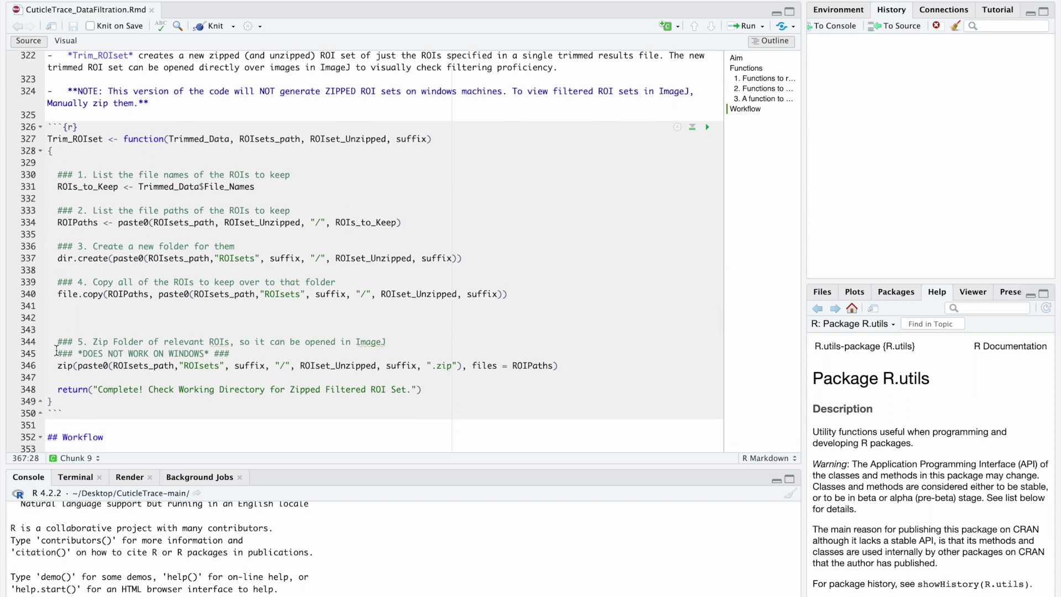
drag(57, 342, 565, 366)
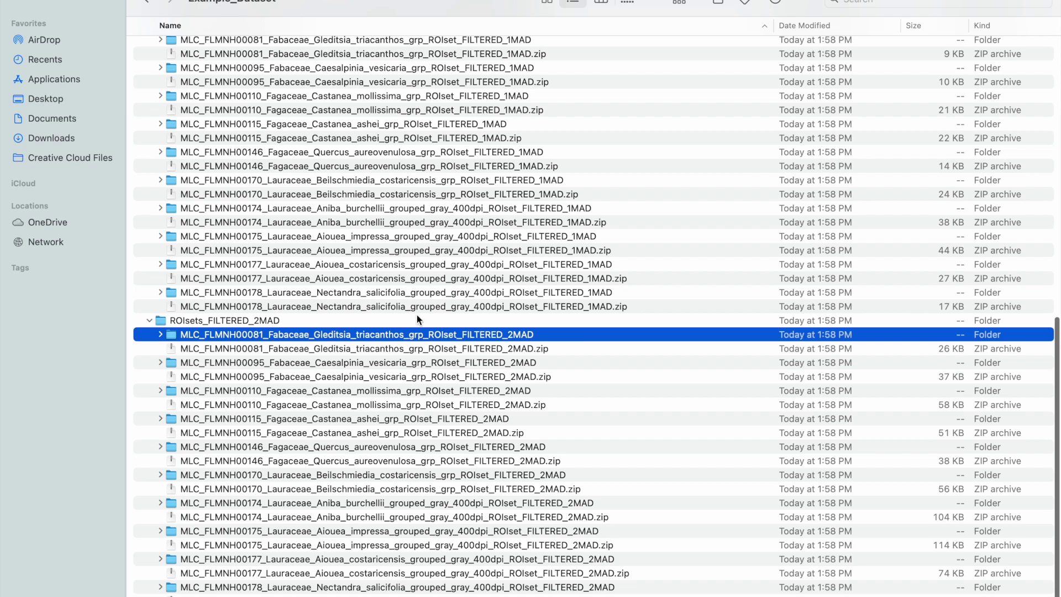
- Open the ROI_Sets folder in the Finder with both filtered subfolders collapsed, and sort its contents by kind
scroll(441, 259, up, 5)
scroll(441, 260, up, 4)
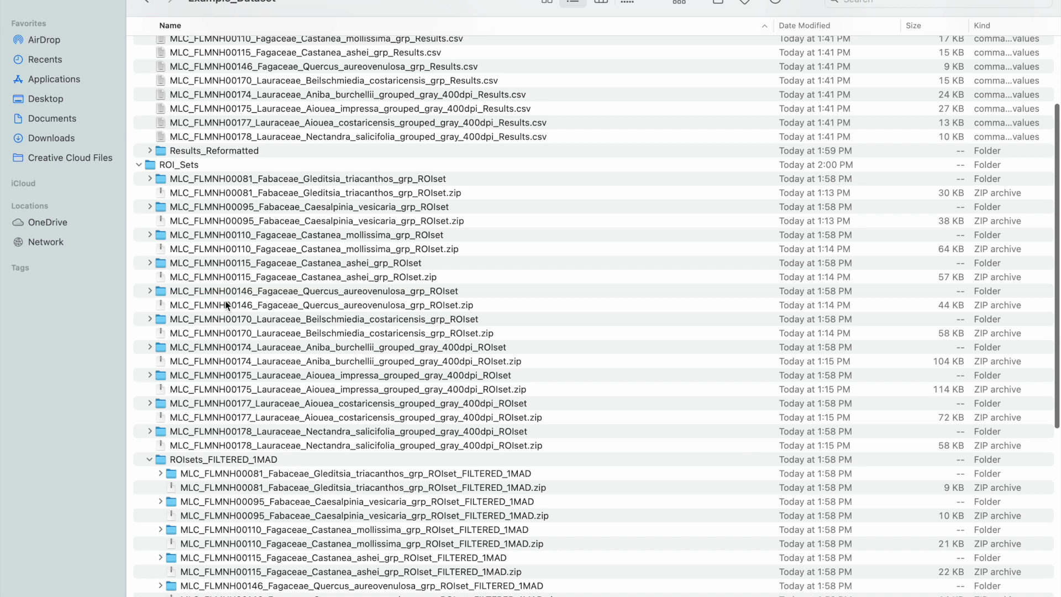
double_click(171, 166)
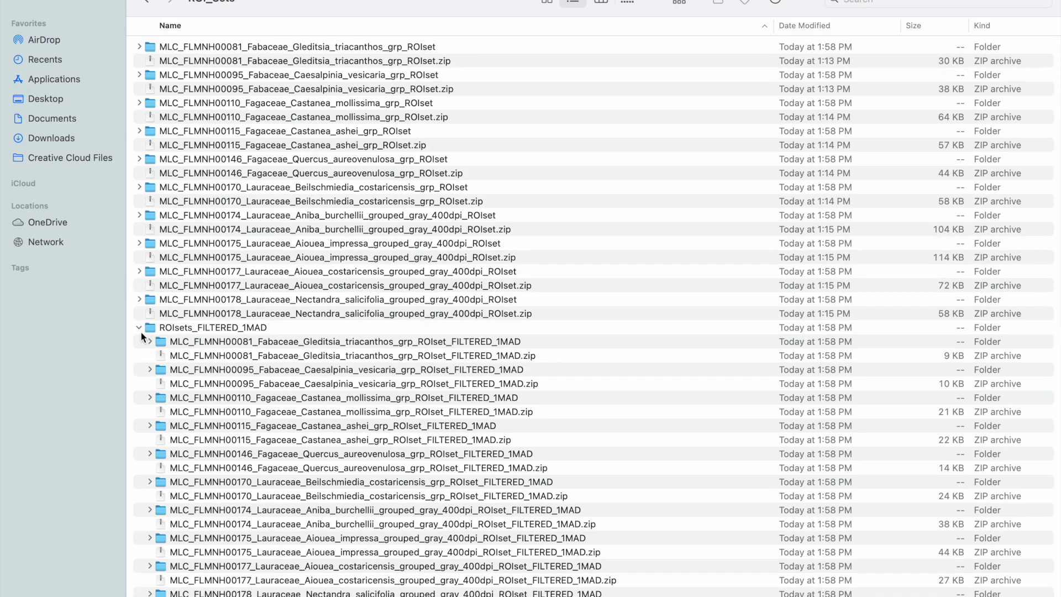
click(139, 328)
click(139, 341)
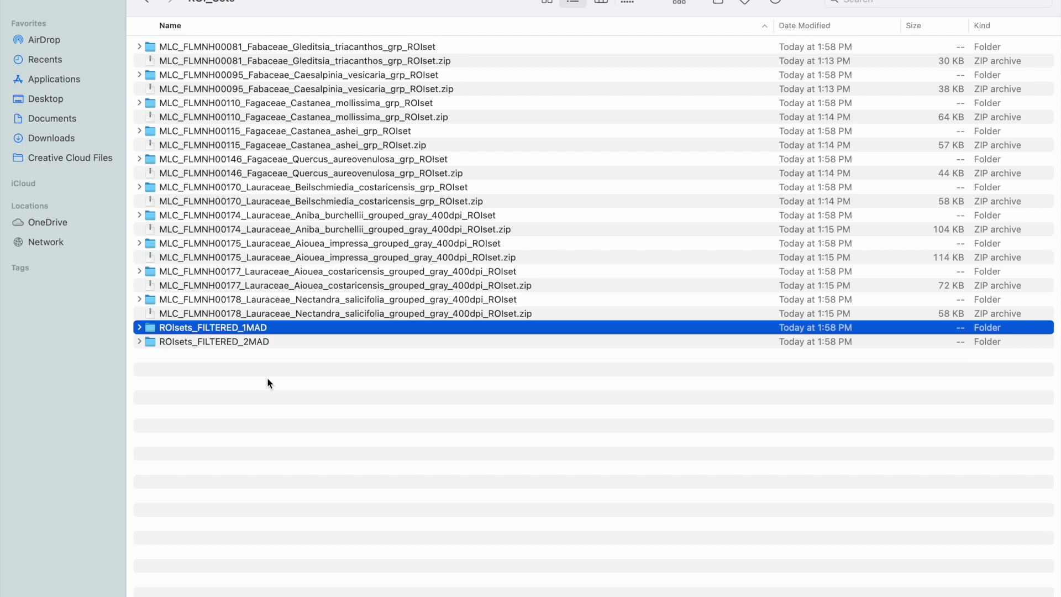
click(1009, 23)
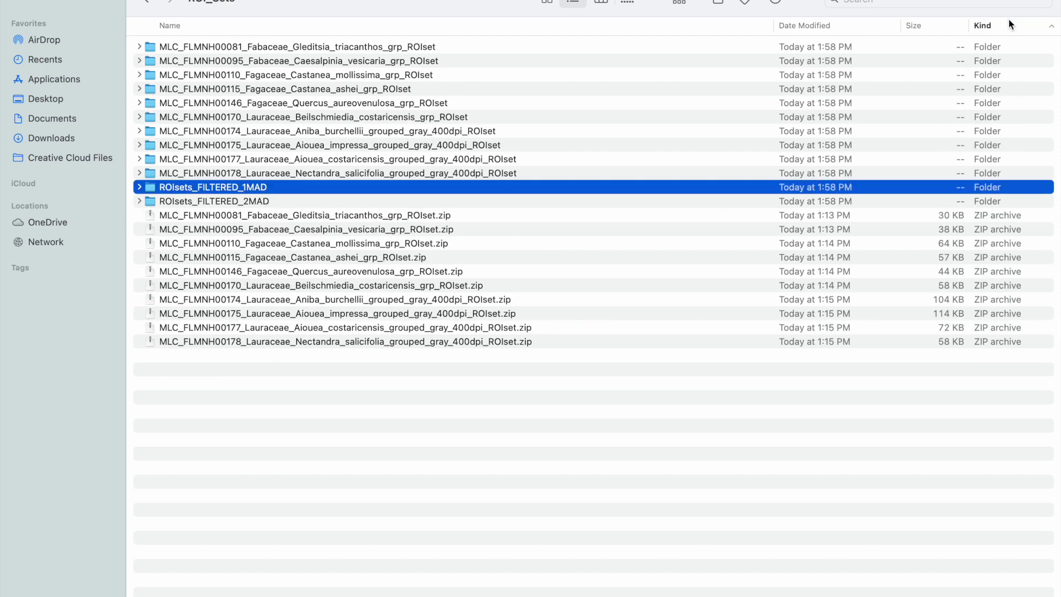
- Create two new folders named Zipped and Unzipped in the ROI_Sets folder
right_click(299, 419)
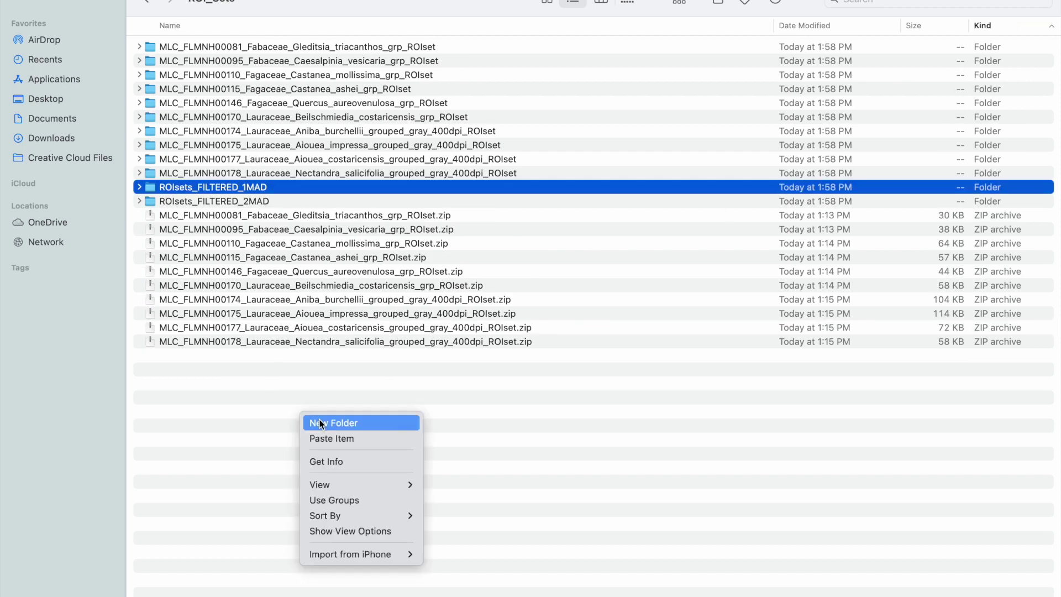
click(354, 422)
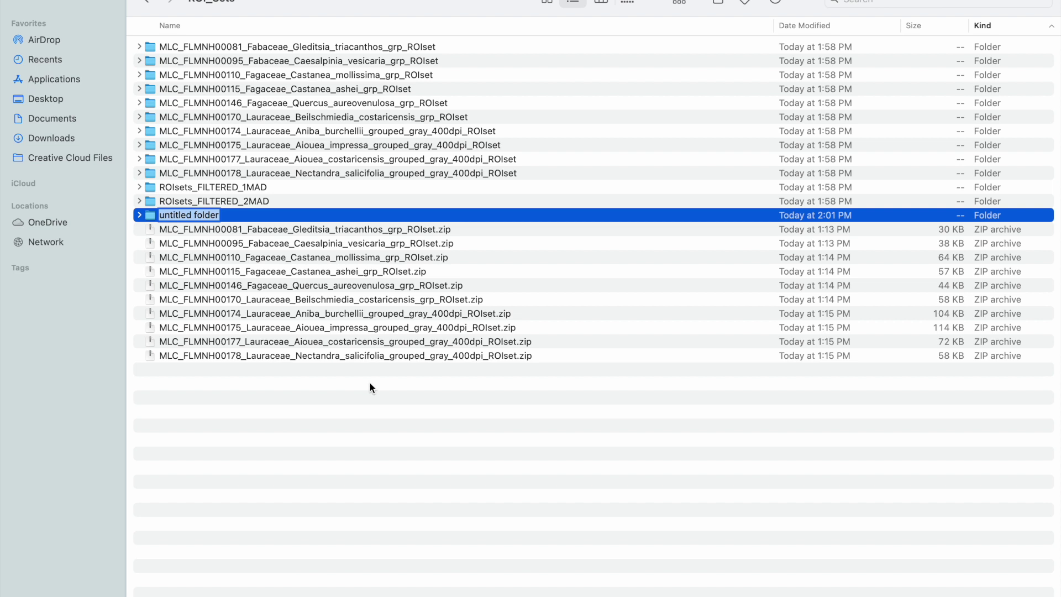
text(Zipped)
key(Return)
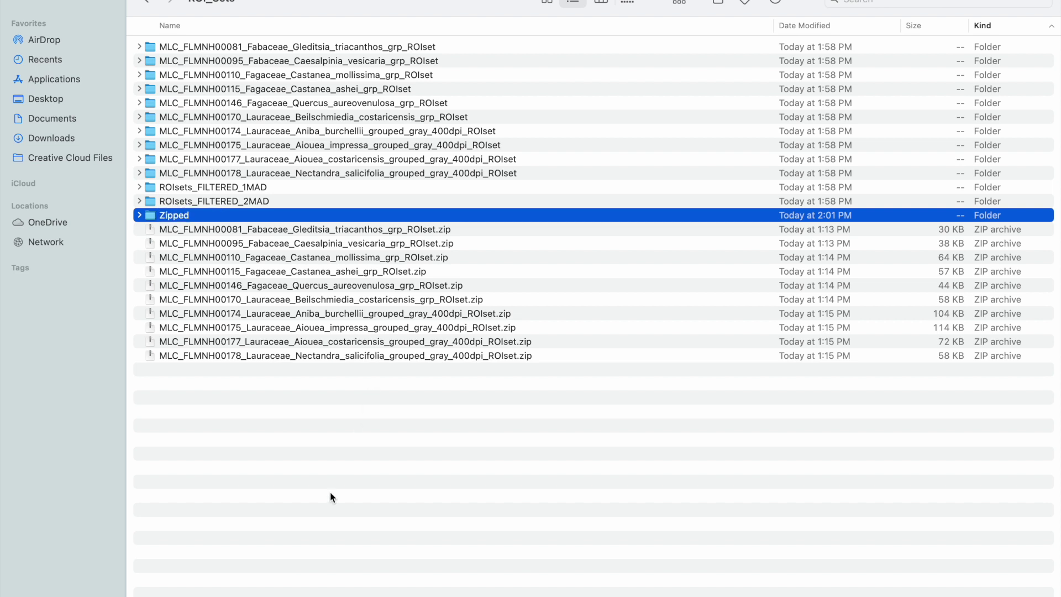
right_click(236, 376)
click(264, 383)
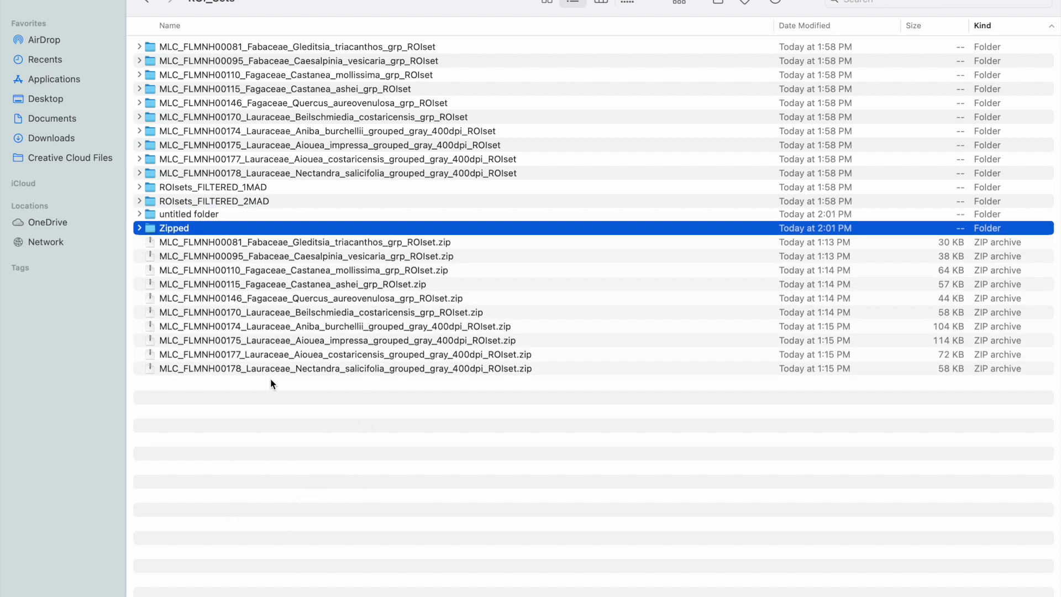
text(Unzipped)
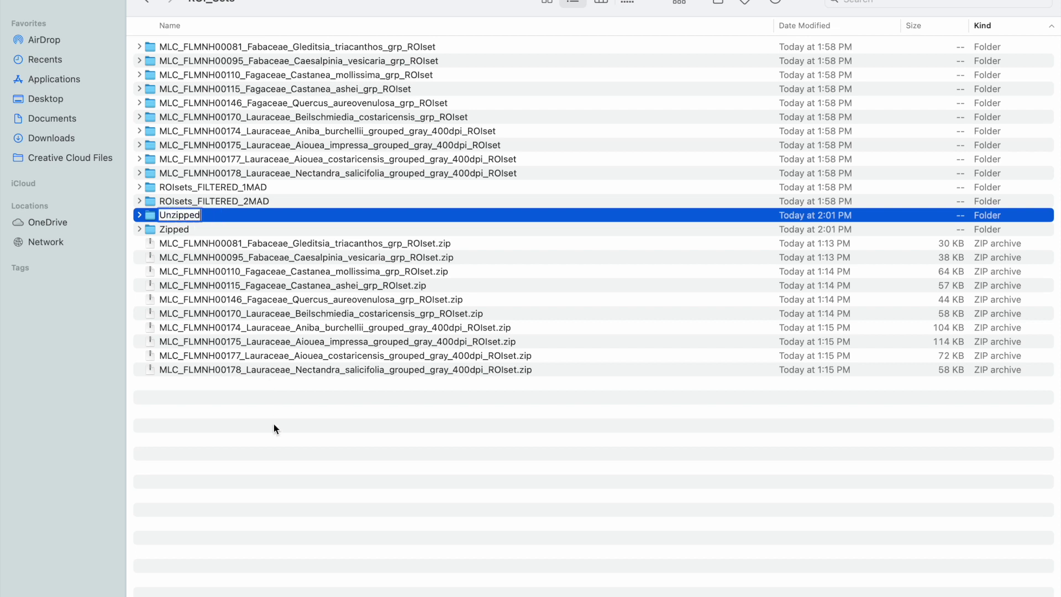
click(283, 496)
- Copy the empty Unzipped and Zipped folders into both ROIsets_FILTERED_1MAD and ROIsets_FILTERED_2MAD
click(185, 217)
shift+click(195, 225)
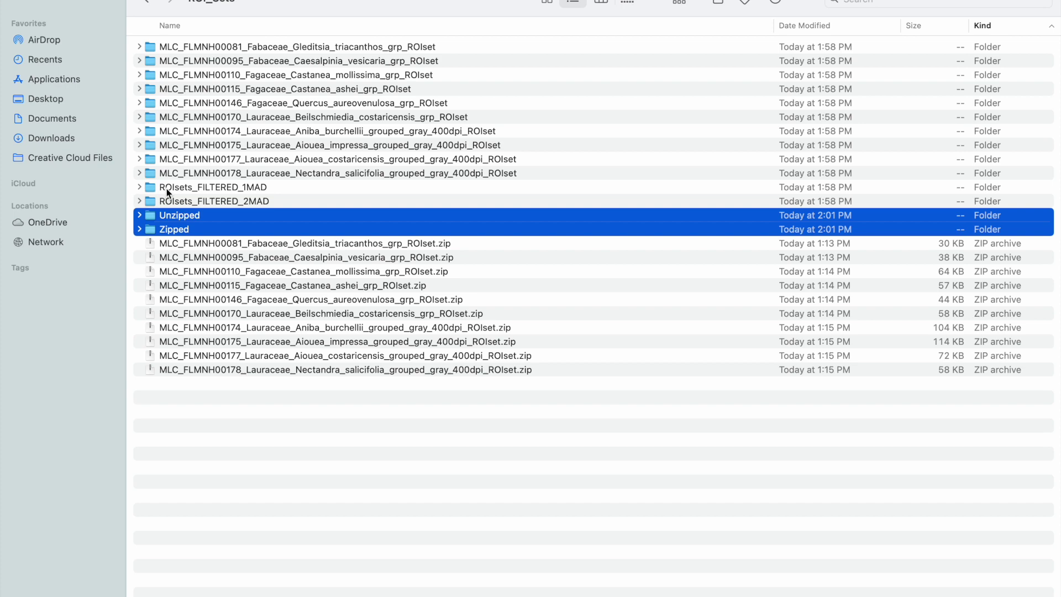
click(139, 188)
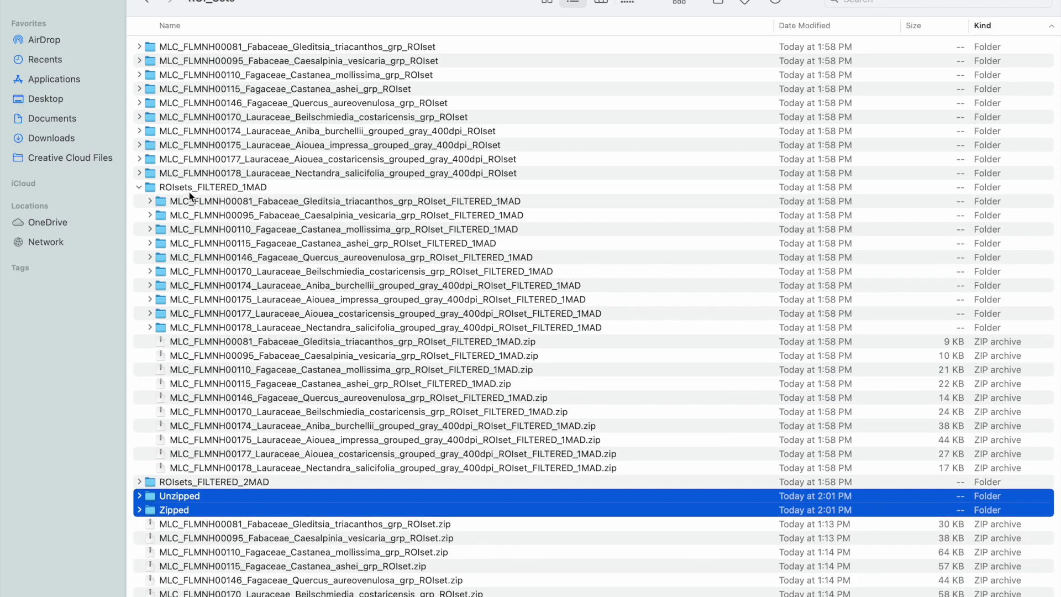
double_click(191, 187)
key(super+v)
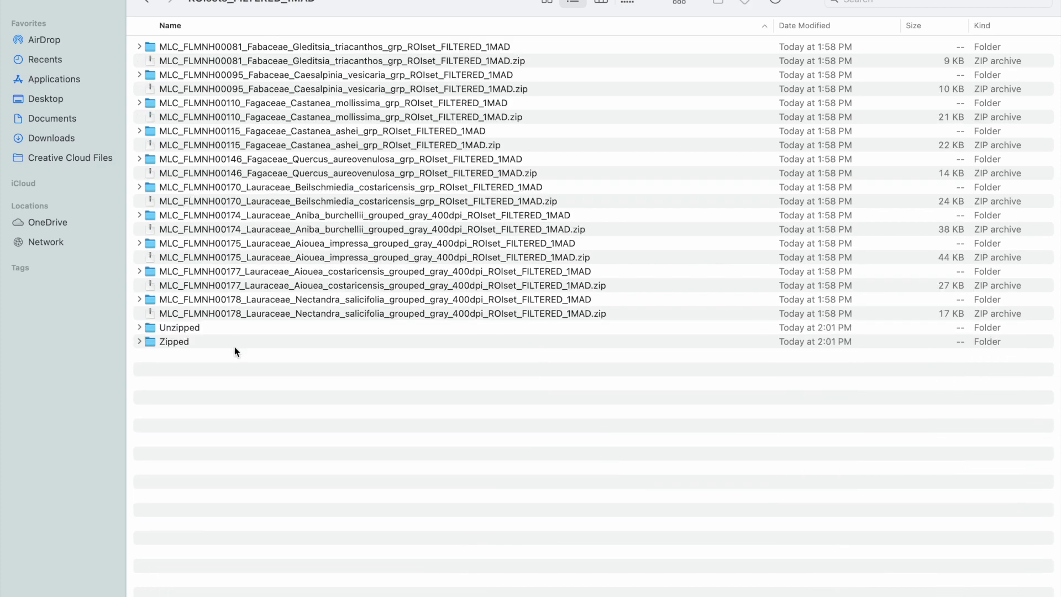
click(147, 3)
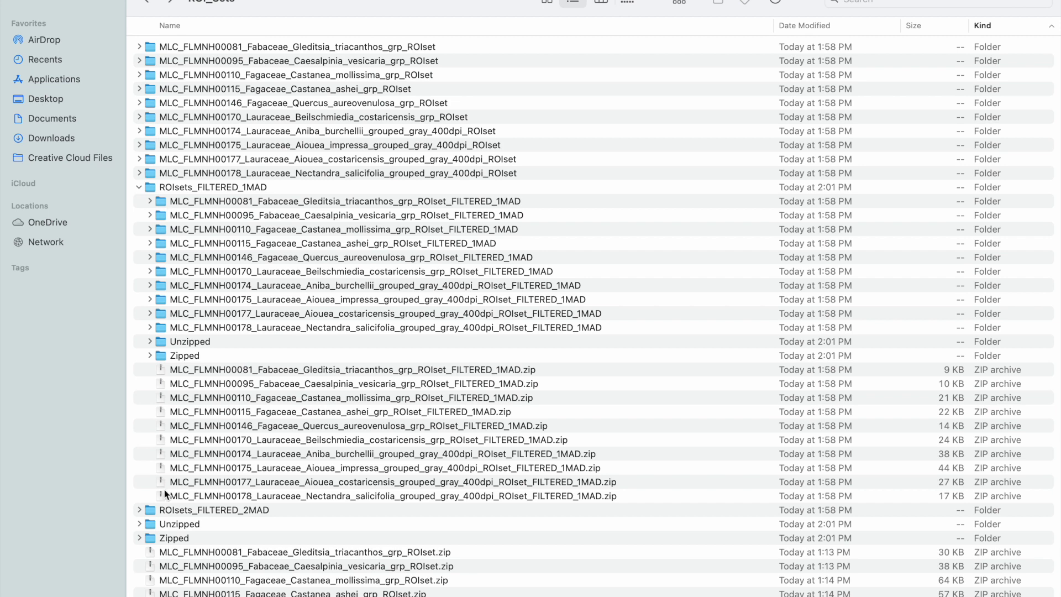
double_click(174, 510)
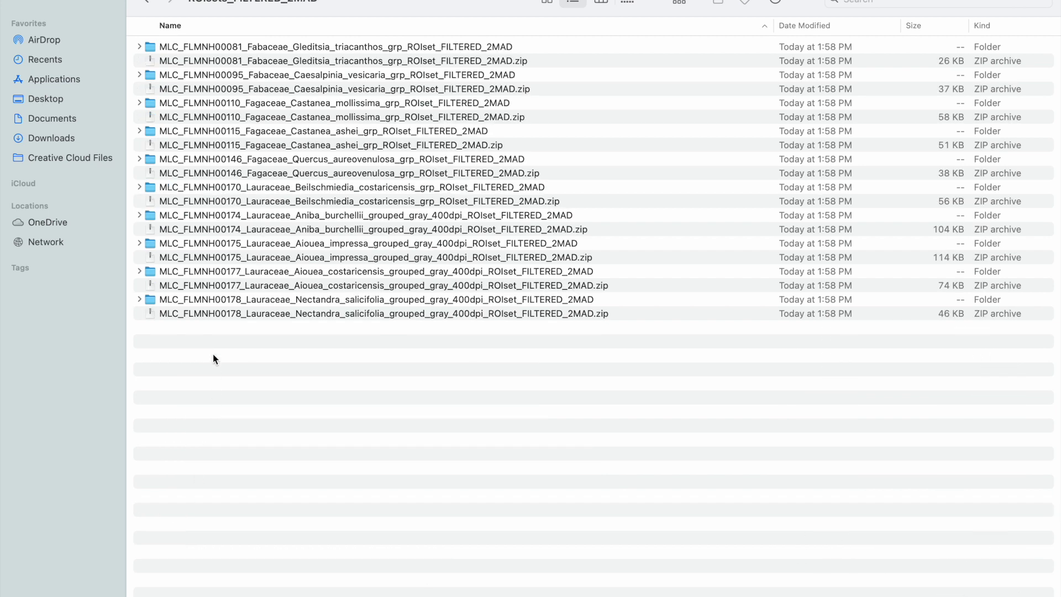
key(super+v)
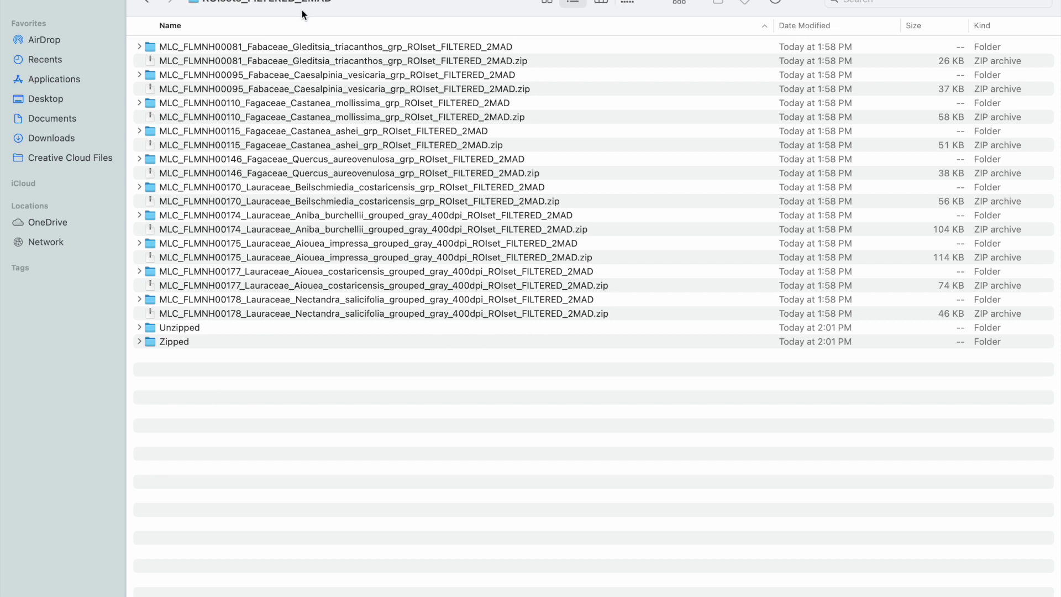
- Sort ROIsets_FILTERED_2MAD by kind, then move its ZIP archives into Zipped and its ROI set folders into Unzipped
click(1025, 24)
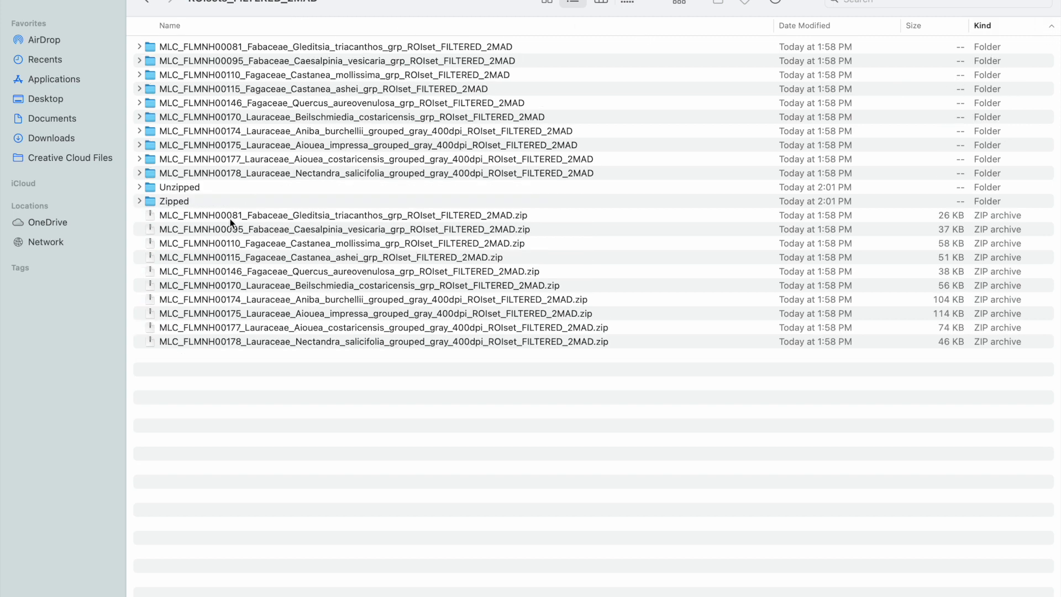
click(231, 219)
shift+click(229, 341)
drag(229, 341, 168, 201)
click(234, 173)
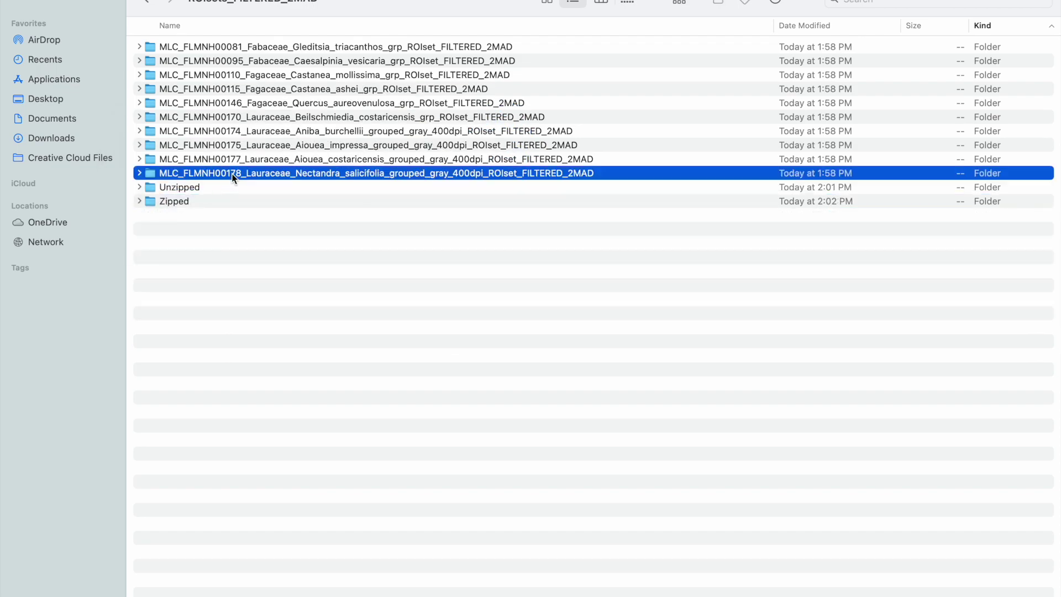
shift+click(223, 46)
drag(221, 43, 179, 188)
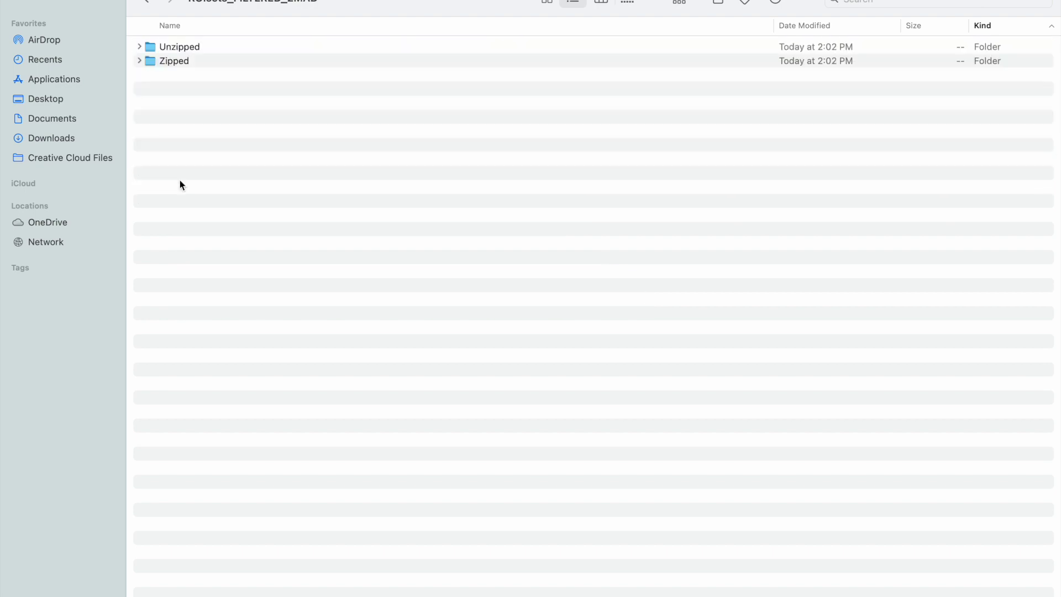
- Open ROIsets_FILTERED_1MAD sorted by kind and move its ZIP archives into Zipped and its ROI set folders into Unzipped
click(146, 5)
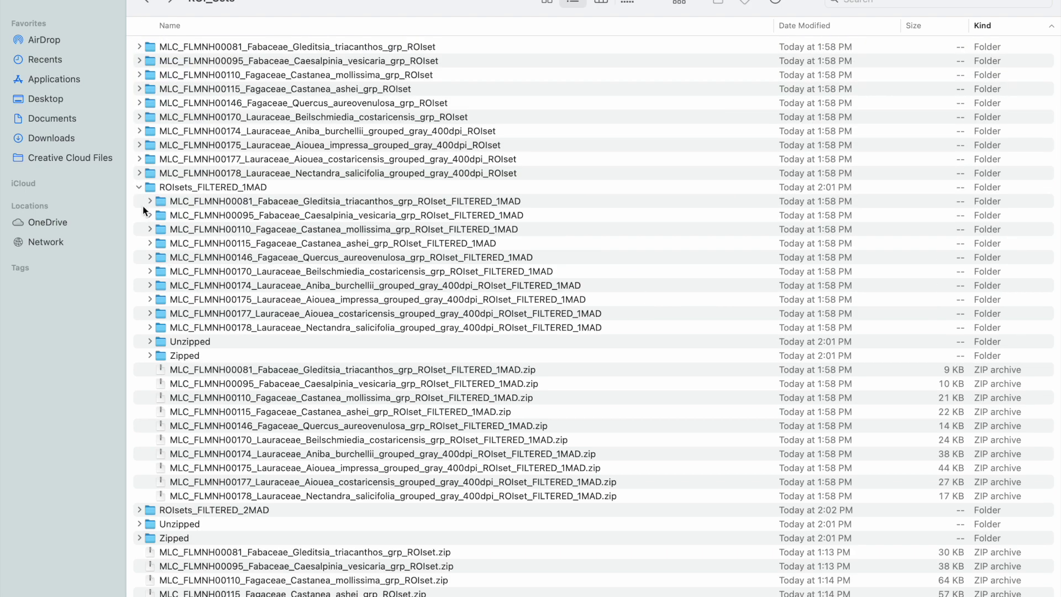
click(140, 188)
double_click(165, 185)
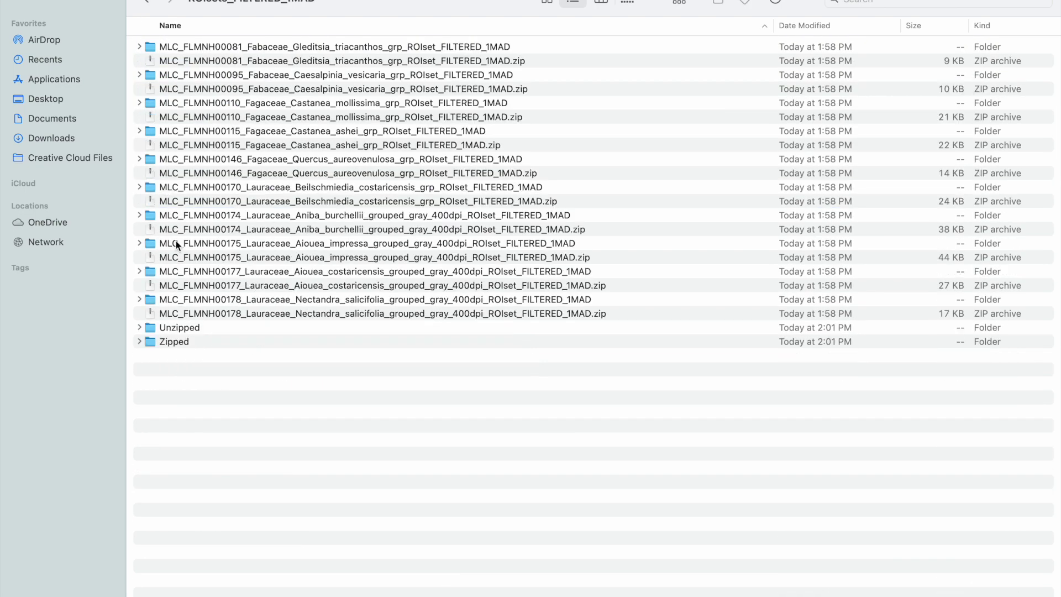
click(990, 25)
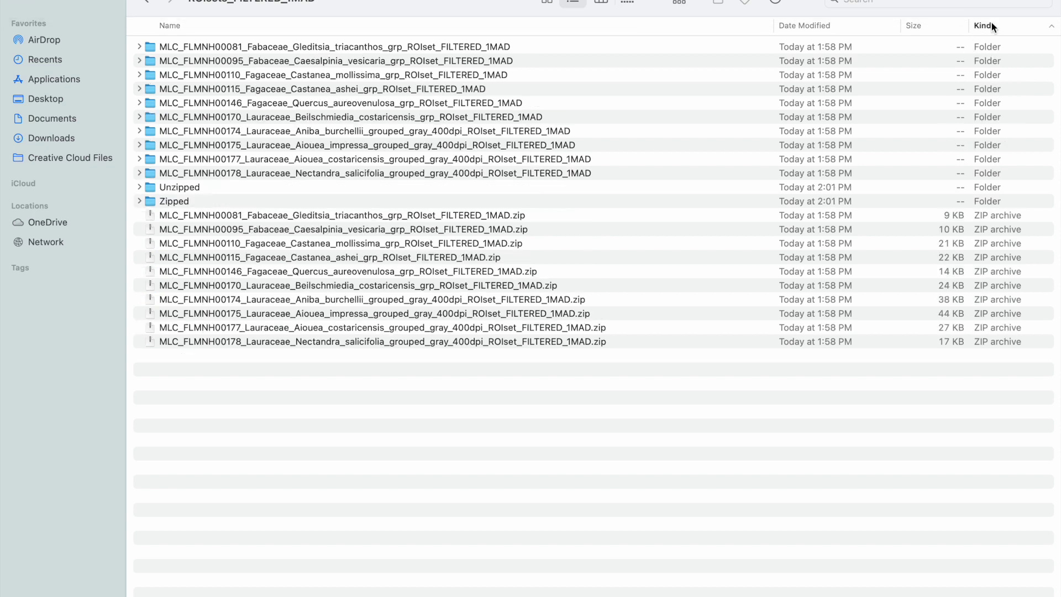
click(392, 215)
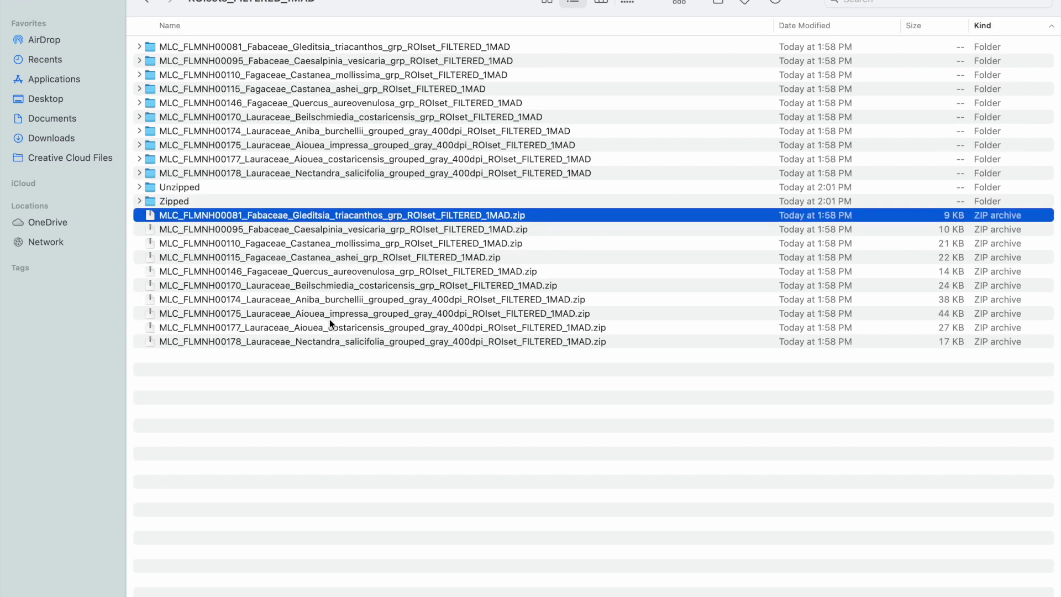
shift+click(313, 333)
drag(313, 333, 170, 199)
click(236, 173)
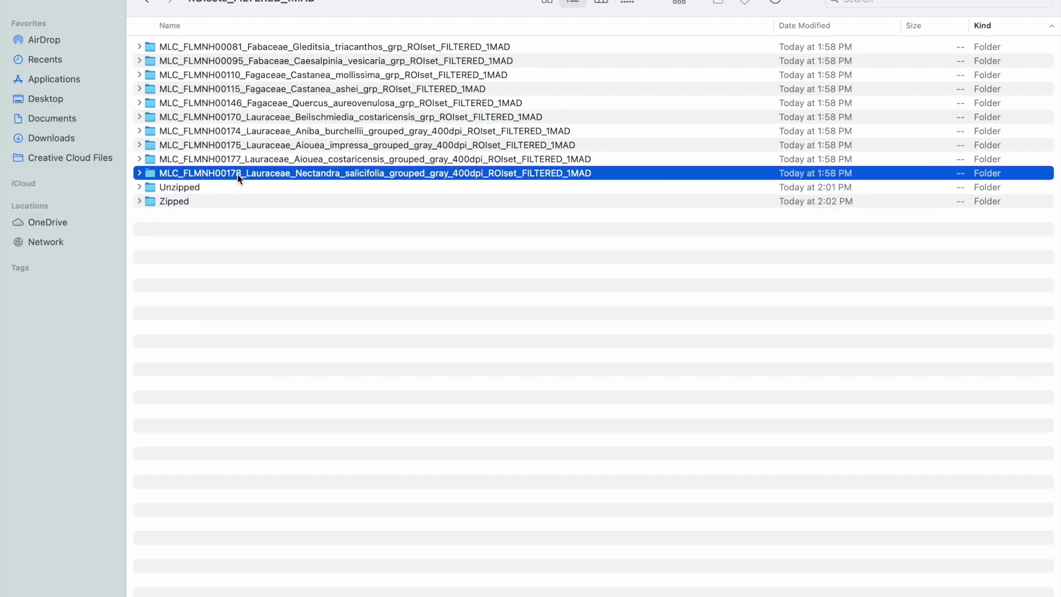
shift+click(224, 47)
drag(224, 47, 181, 190)
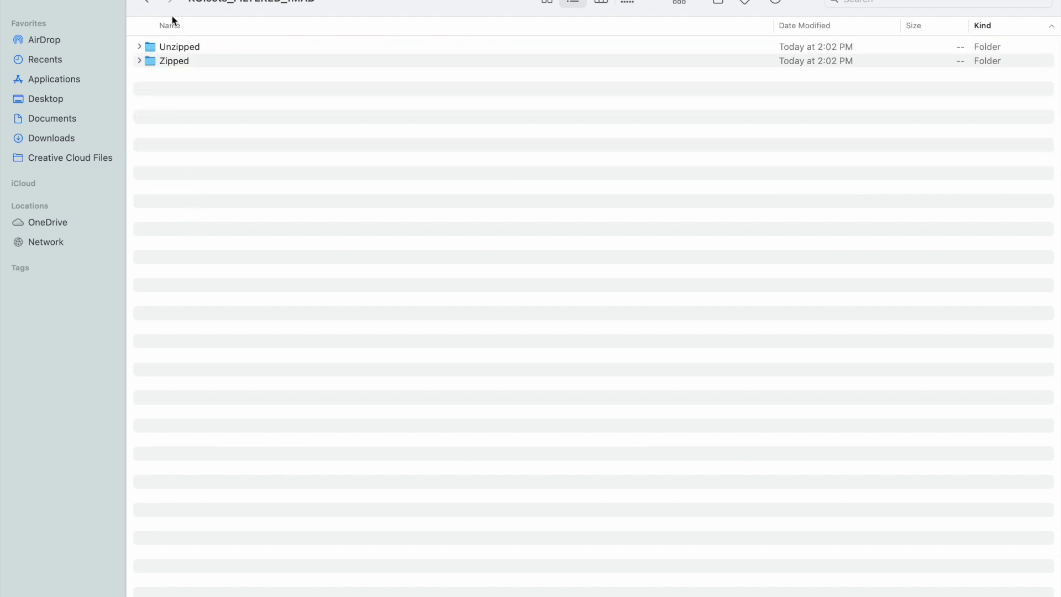
- Back in ROI_Sets, move the original ROI set folders into Unzipped and the original ZIP archives into Zipped
click(147, 3)
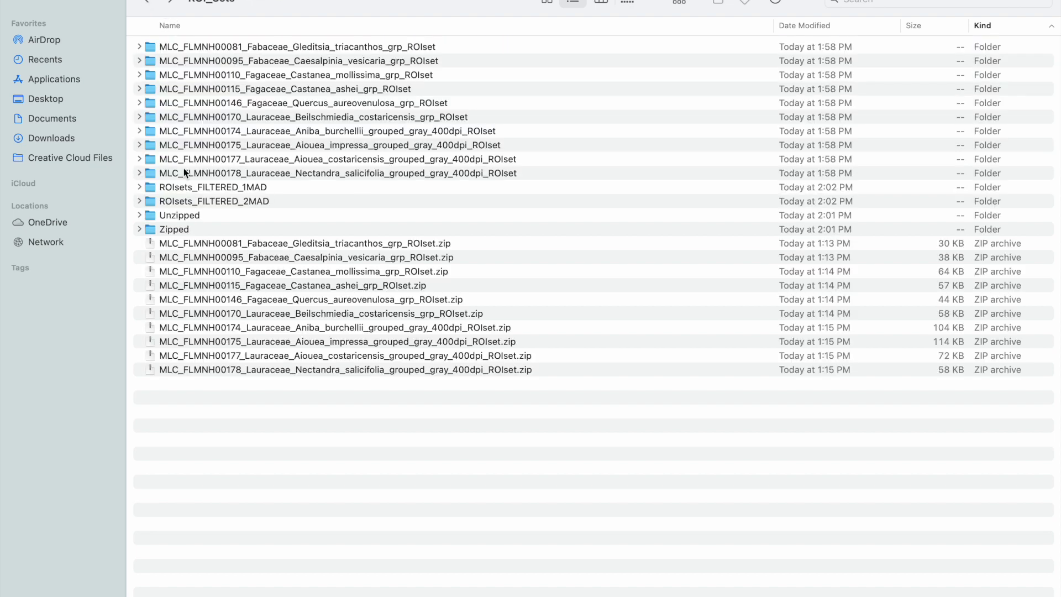
click(237, 169)
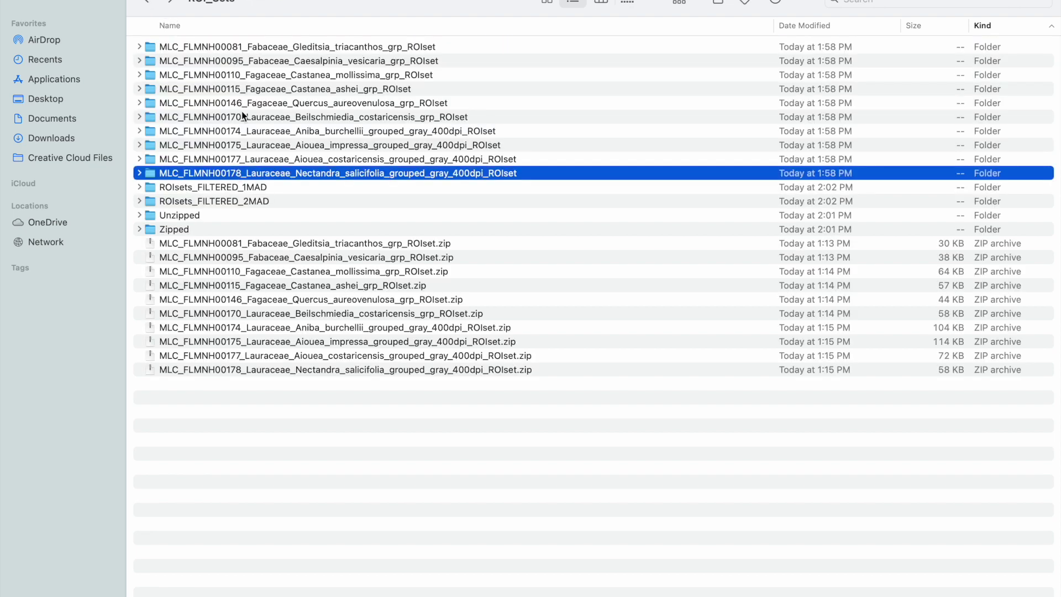
shift+click(221, 47)
drag(261, 64, 169, 213)
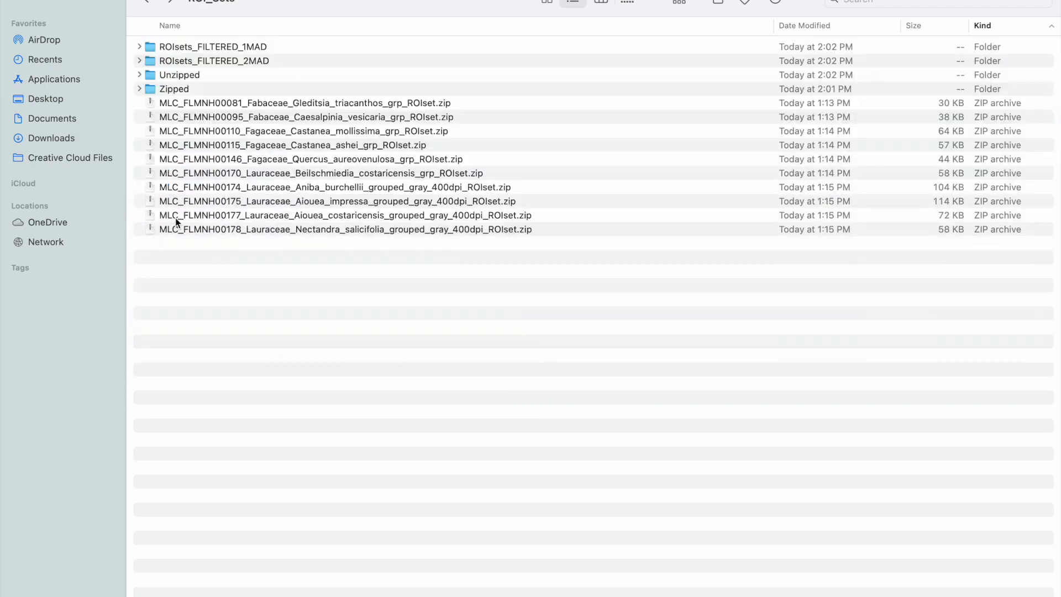
click(184, 103)
shift+click(188, 223)
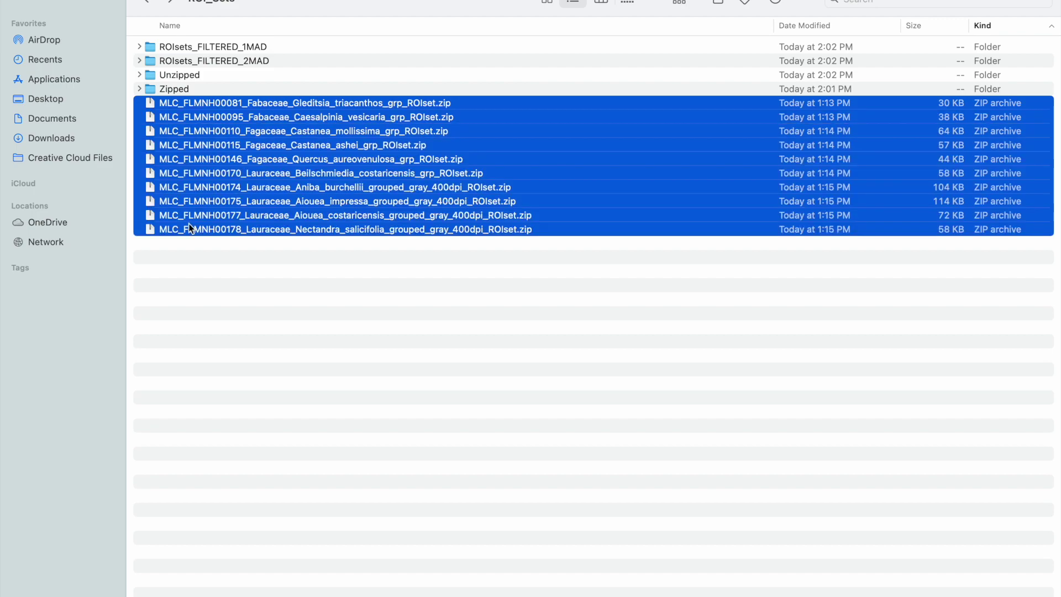
drag(188, 223, 169, 86)
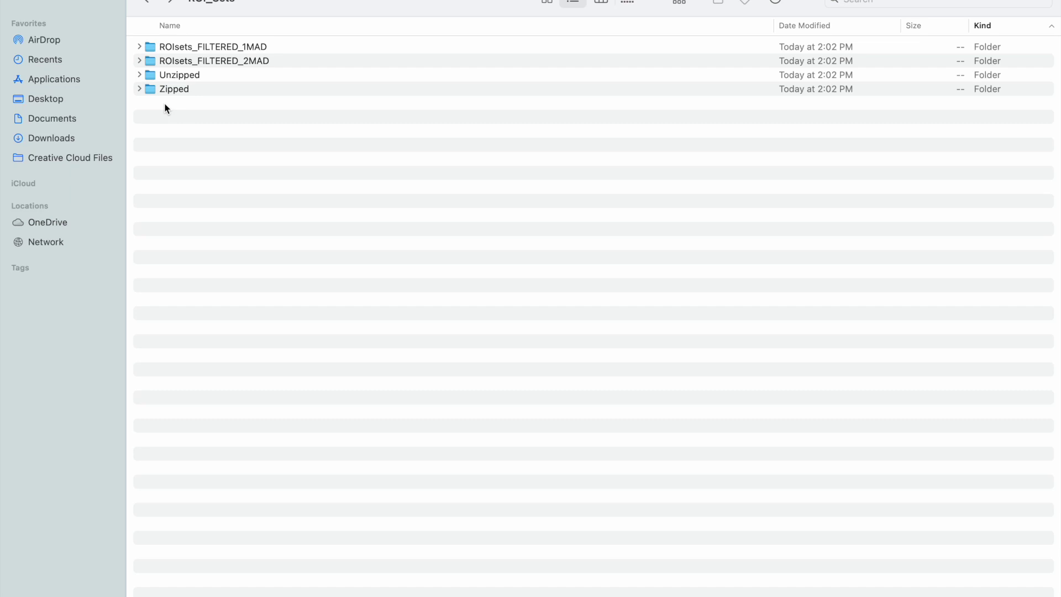
- Create a new folder named ROIsets_UNFILTERED in the ROI_Sets folder
right_click(166, 108)
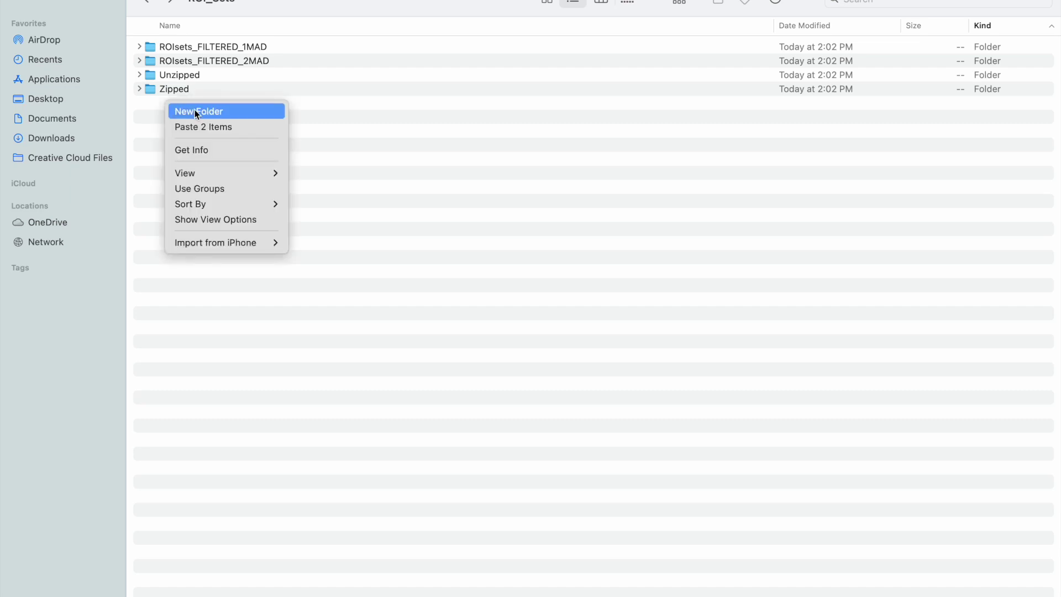
click(195, 110)
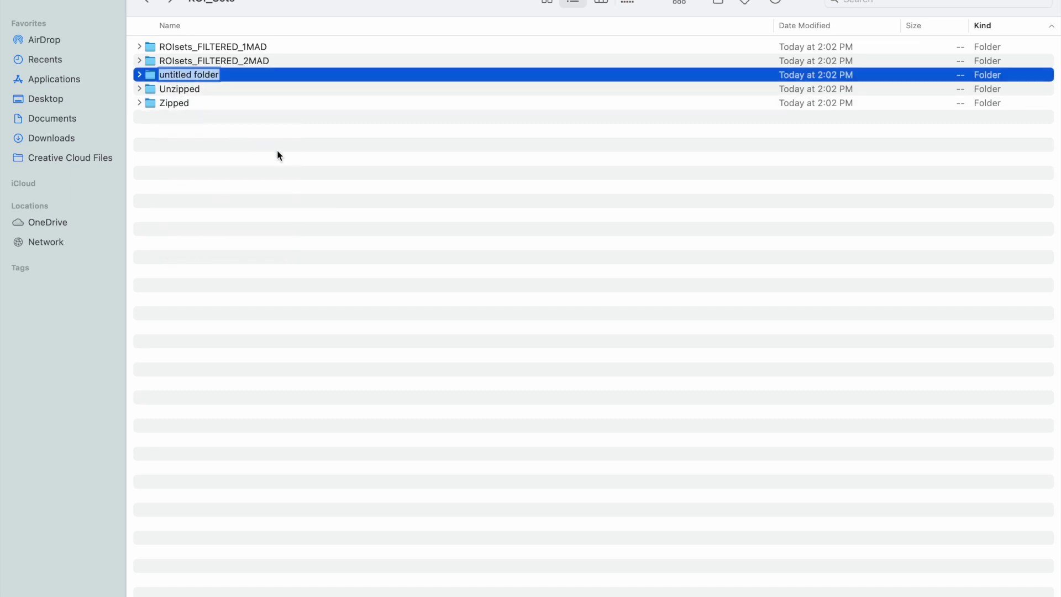
text(ROI)
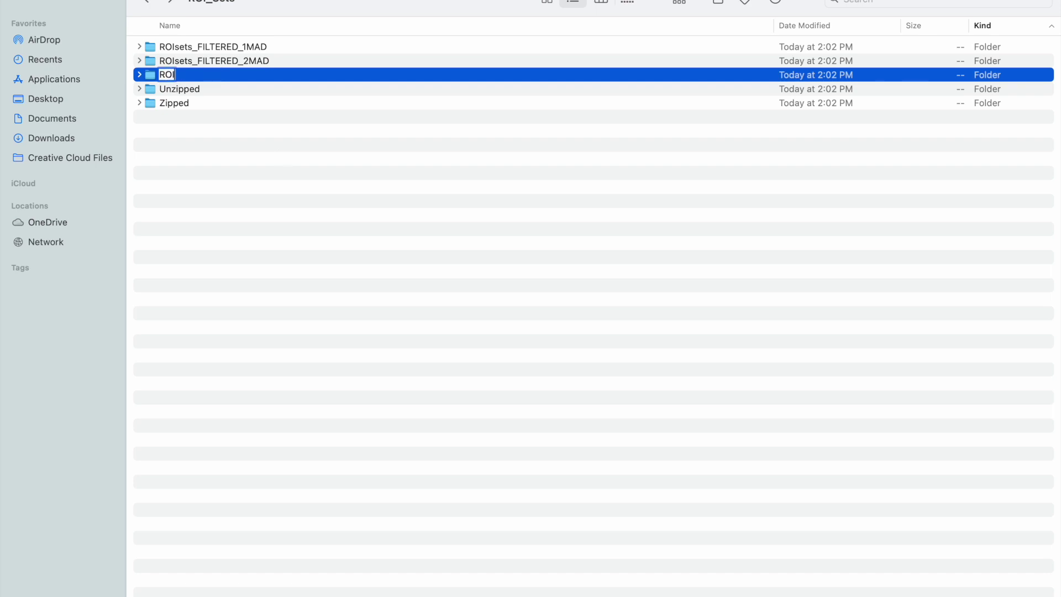
text(ser)
text(s_)
text(UNFILTERED)
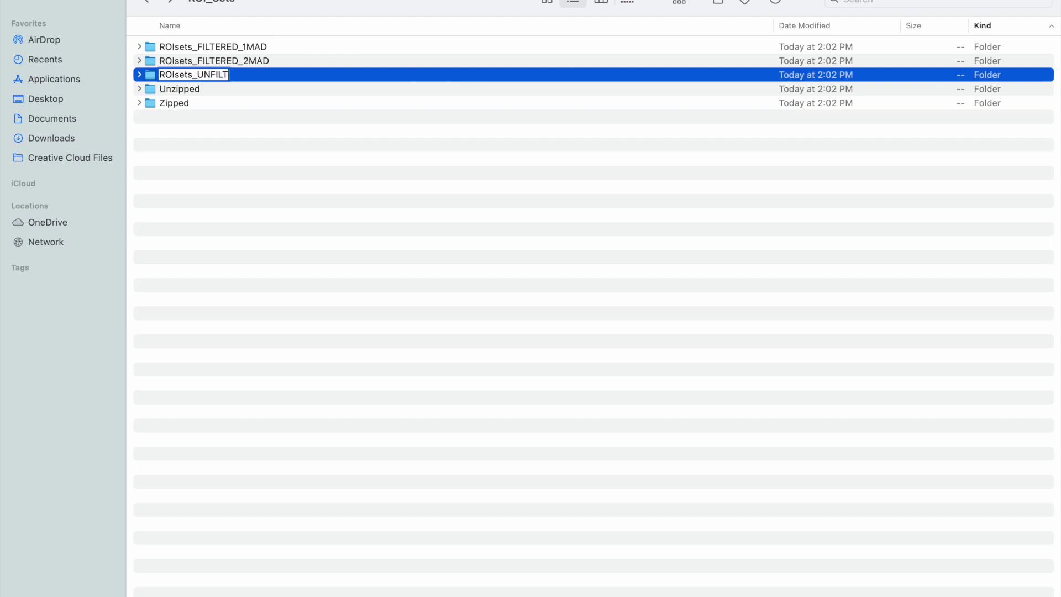
click(232, 212)
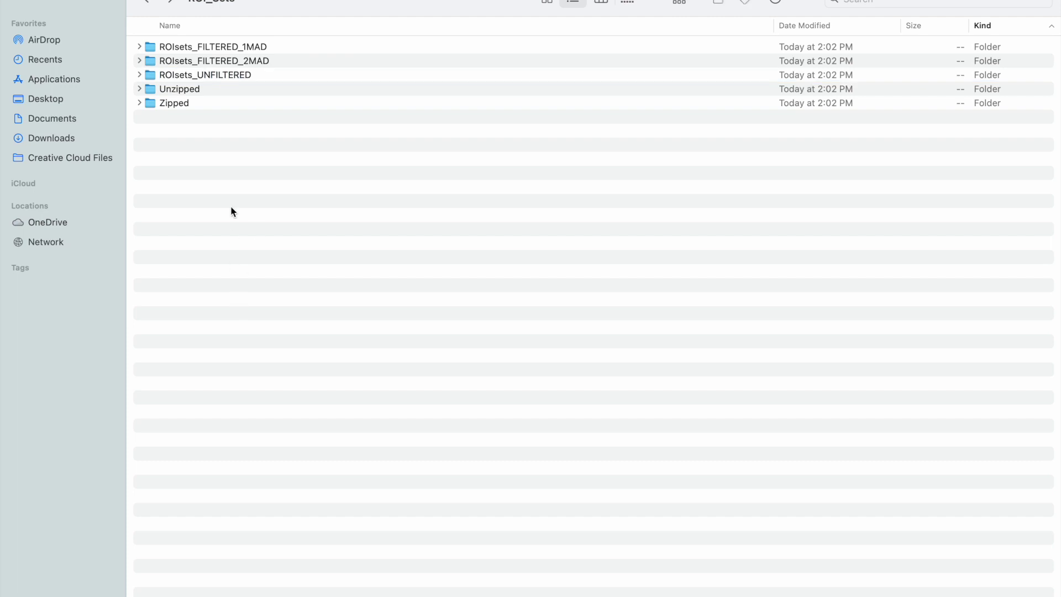
- Move the Unzipped and Zipped folders of original ROI sets into ROIsets_UNFILTERED
click(199, 94)
shift+click(200, 101)
drag(200, 100, 218, 73)
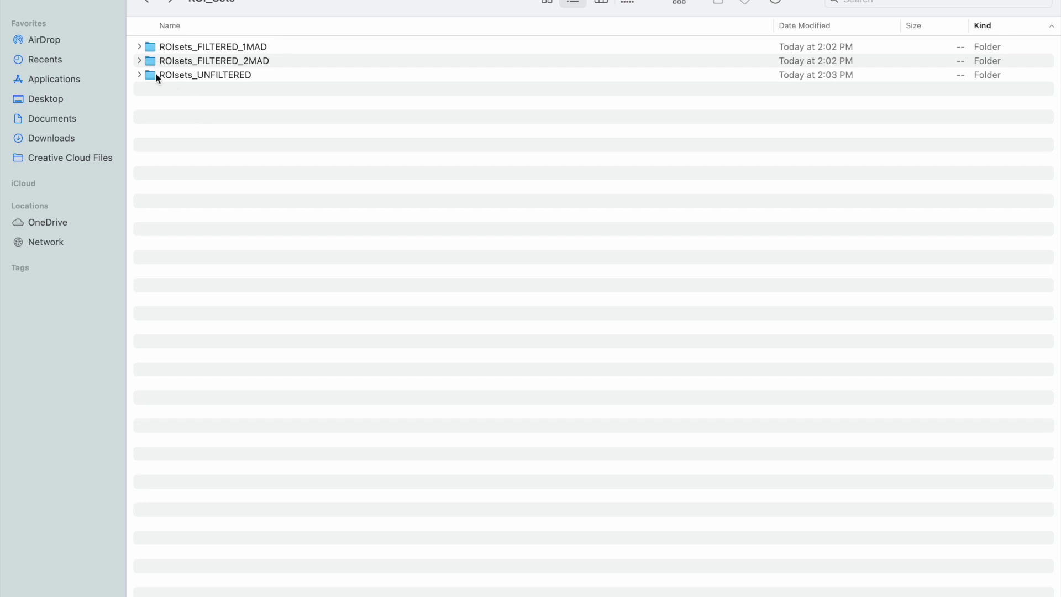
- Return to the Example_Dataset folder and inspect the zipped ROI sets inside ROIsets_FILTERED_1MAD
click(151, 2)
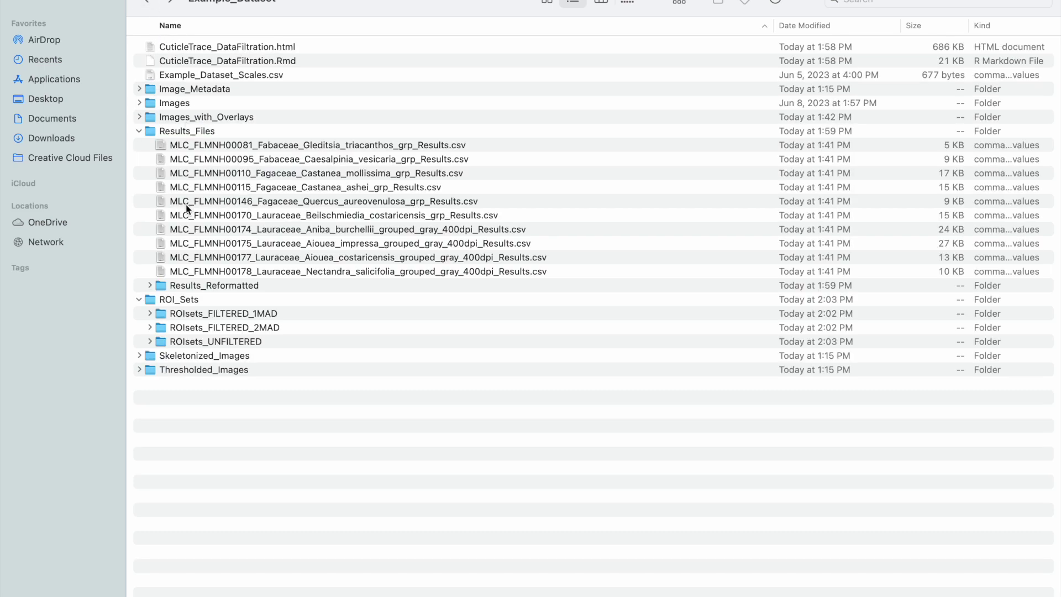
click(151, 313)
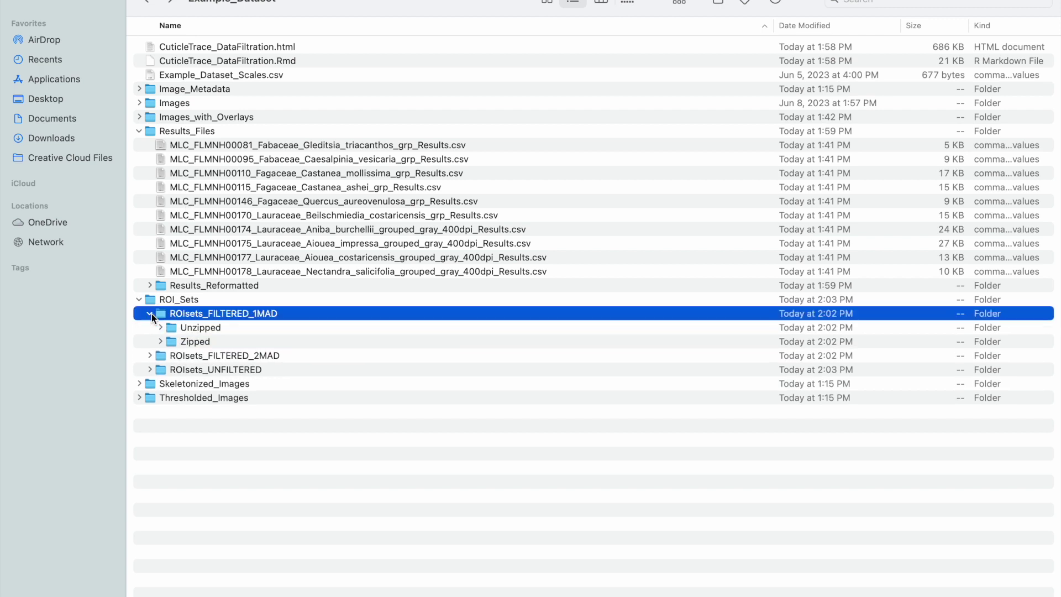
click(160, 341)
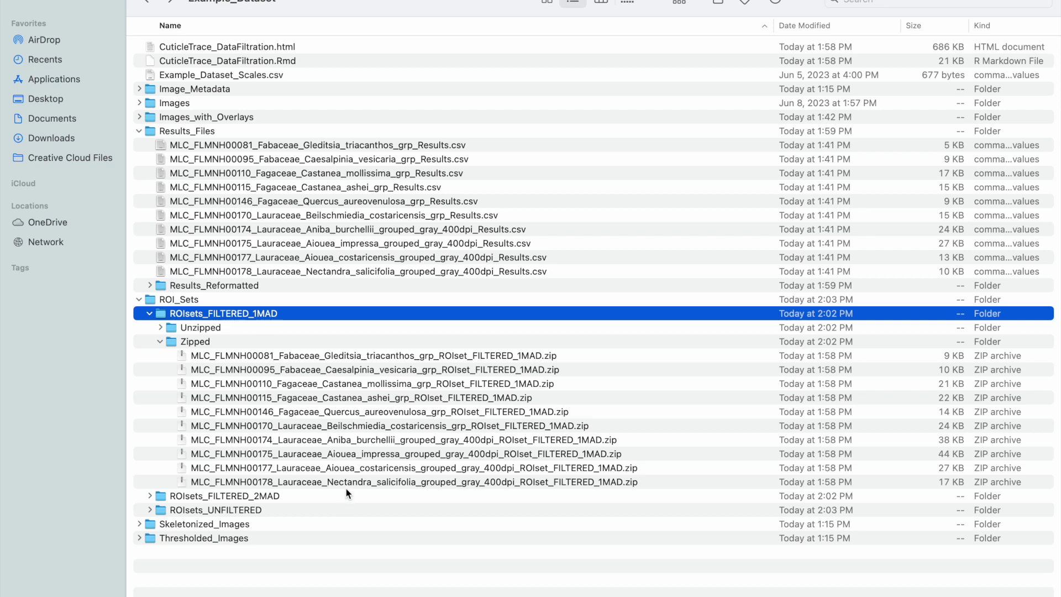
click(138, 102)
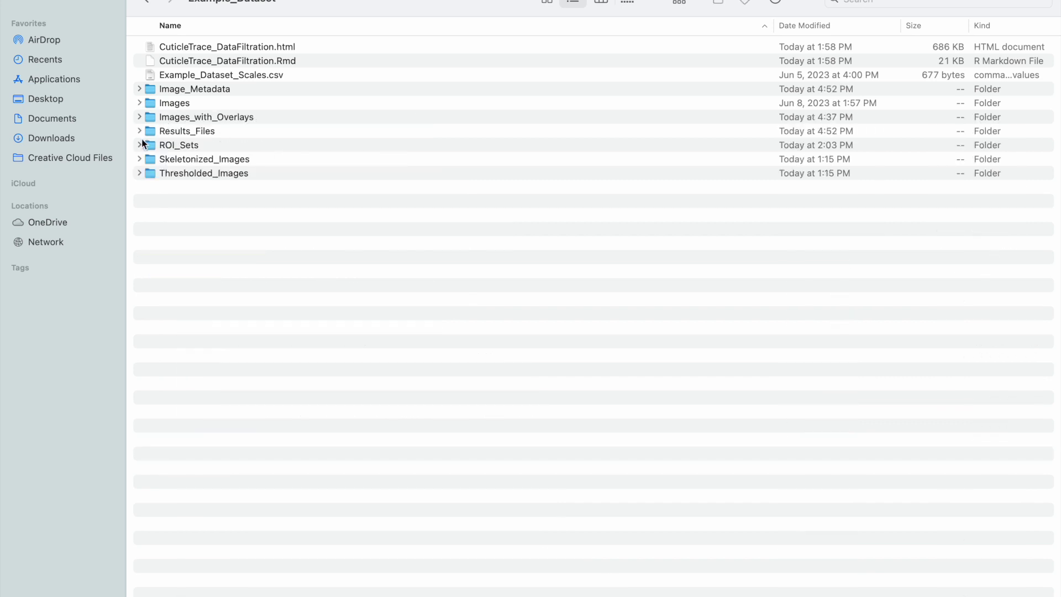
- Switch to Fiji, close the ROI Manager and start the CuticleTrace - Batch Overlay macro
key(ctrl+Left)
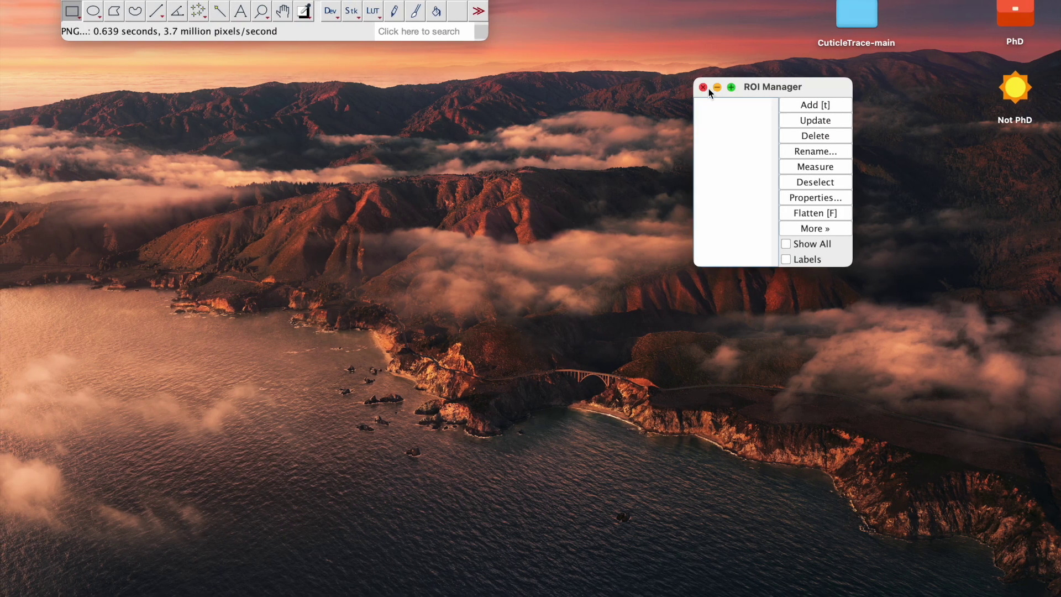
click(705, 88)
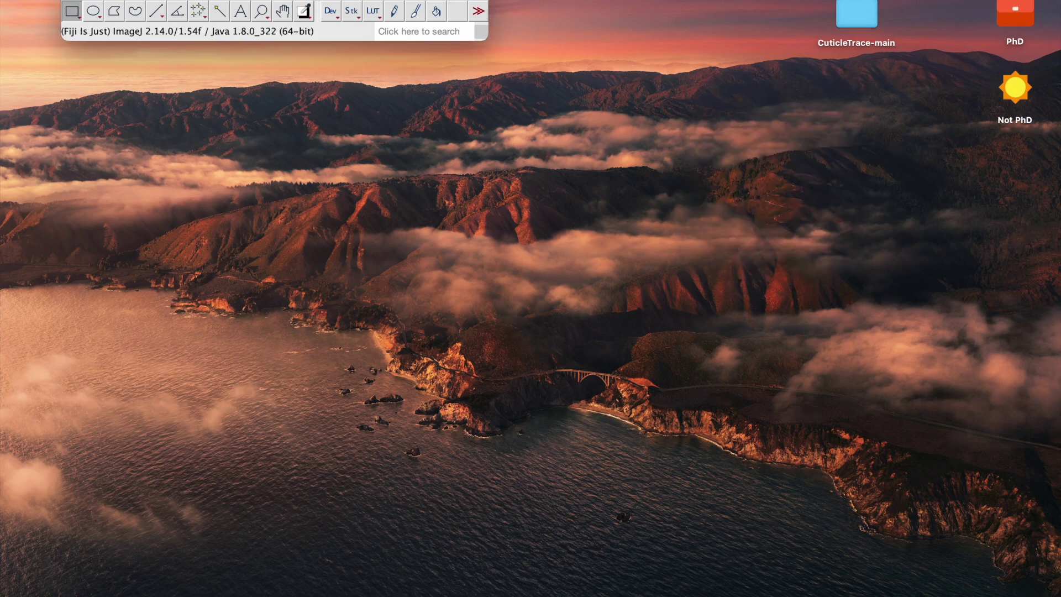
click(272, 0)
mouse_move(290, 0)
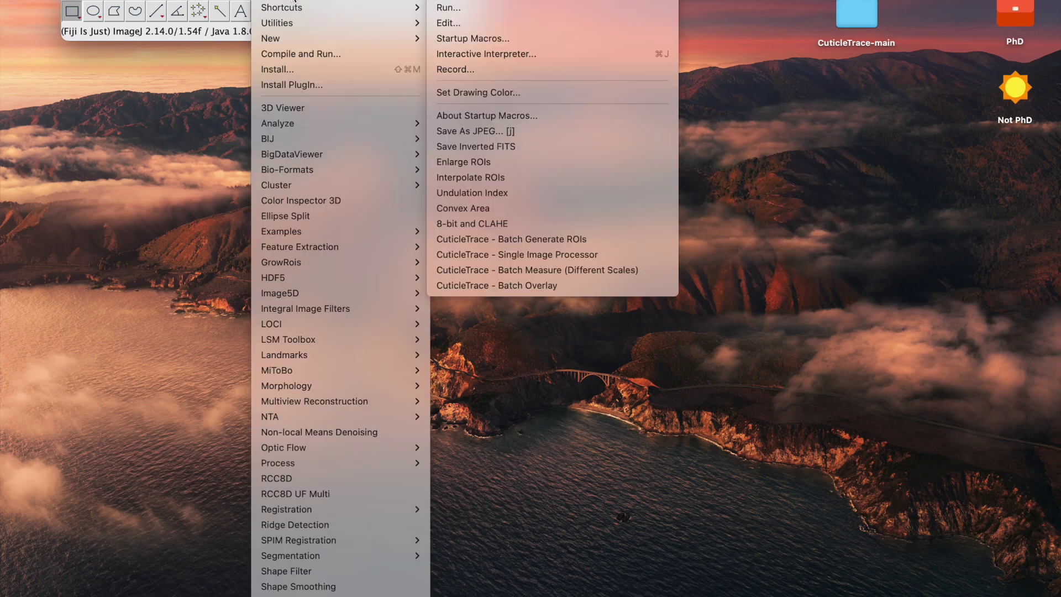
click(616, 284)
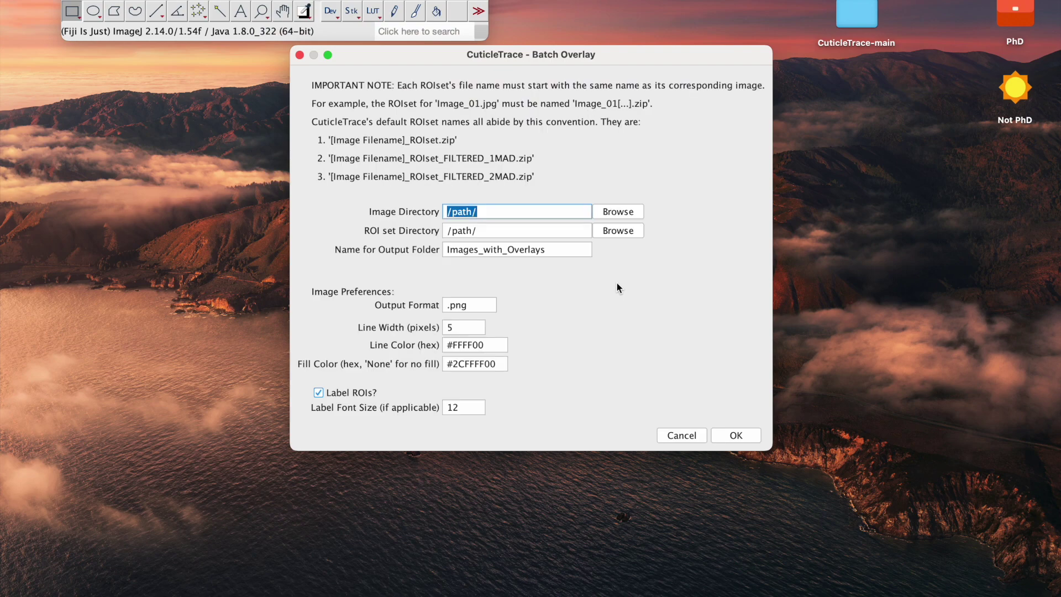
- Set the image directory to Example_Dataset/Images and the ROI set directory to the Zipped folder in ROIsets_FILTERED_2MAD
click(621, 212)
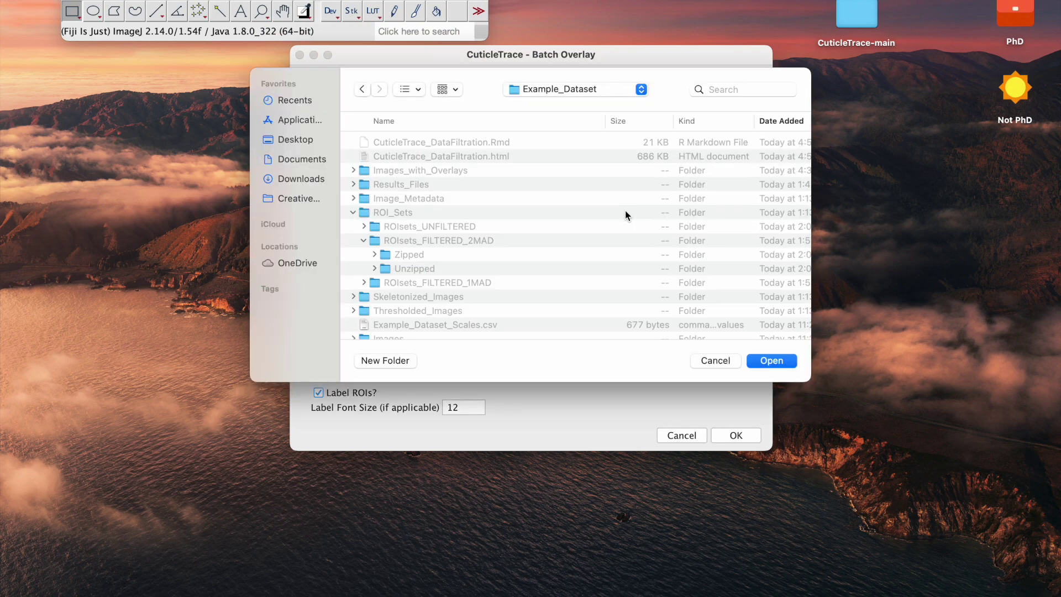
scroll(438, 270, down, 1)
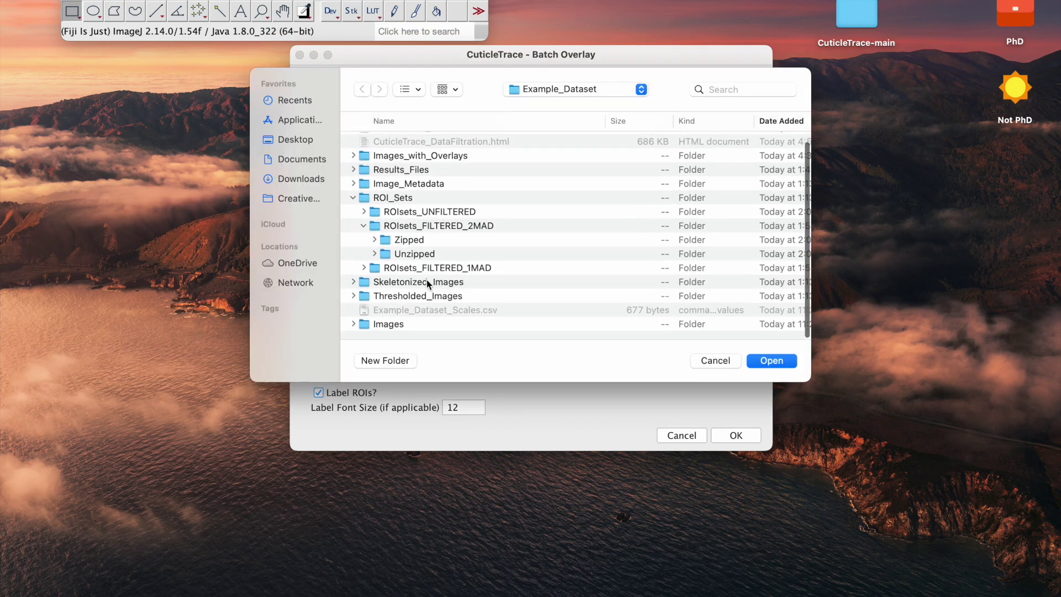
click(392, 327)
key(Return)
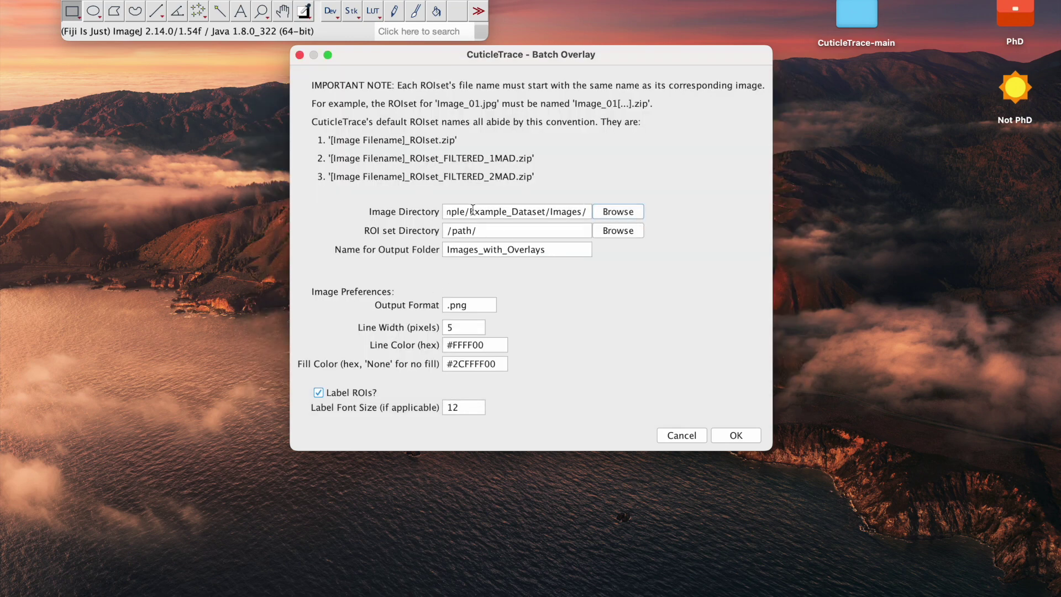
click(624, 234)
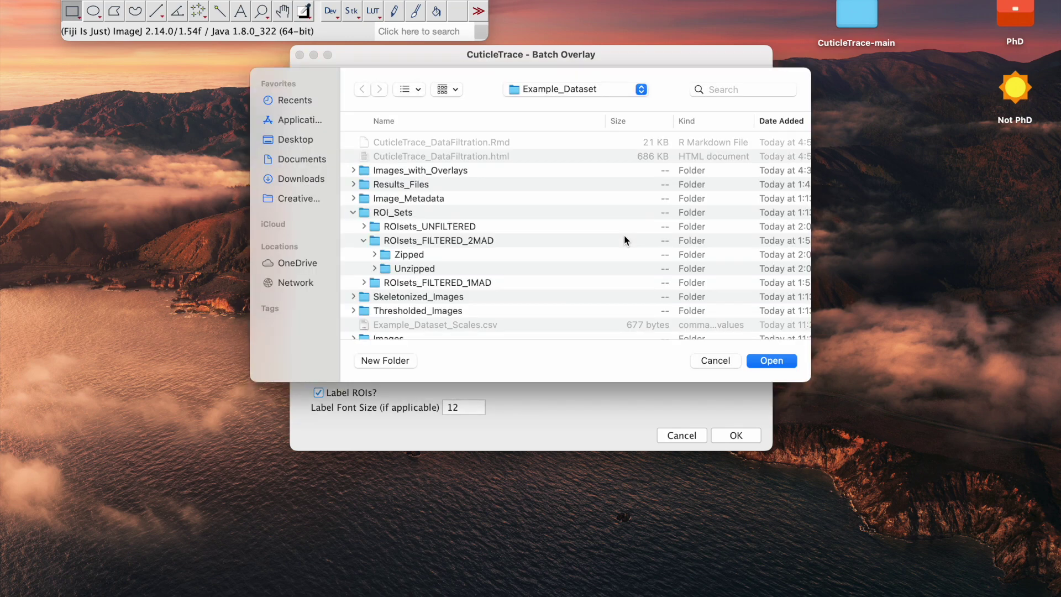
click(402, 256)
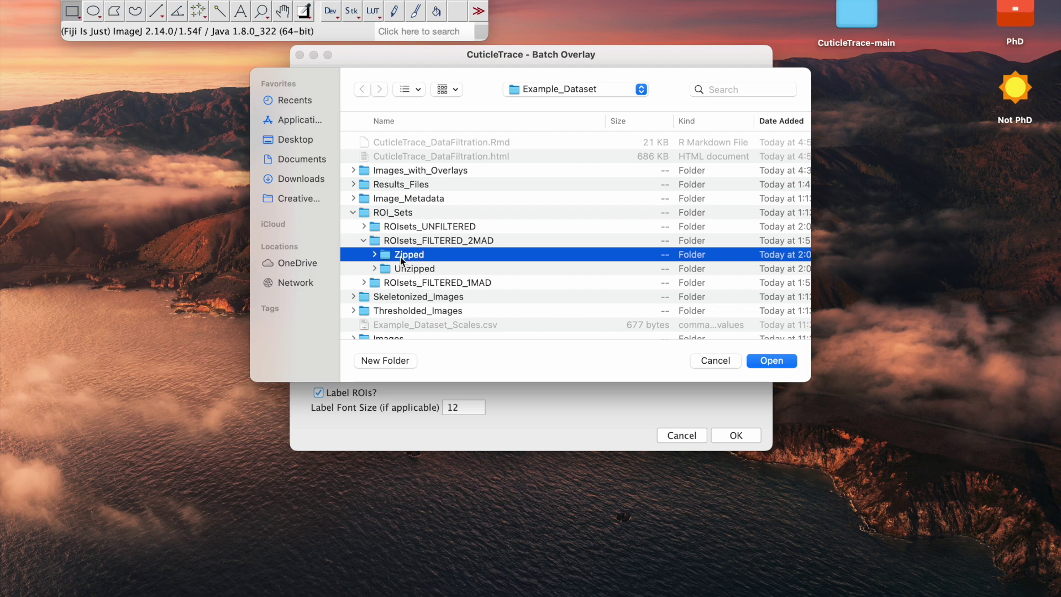
click(767, 365)
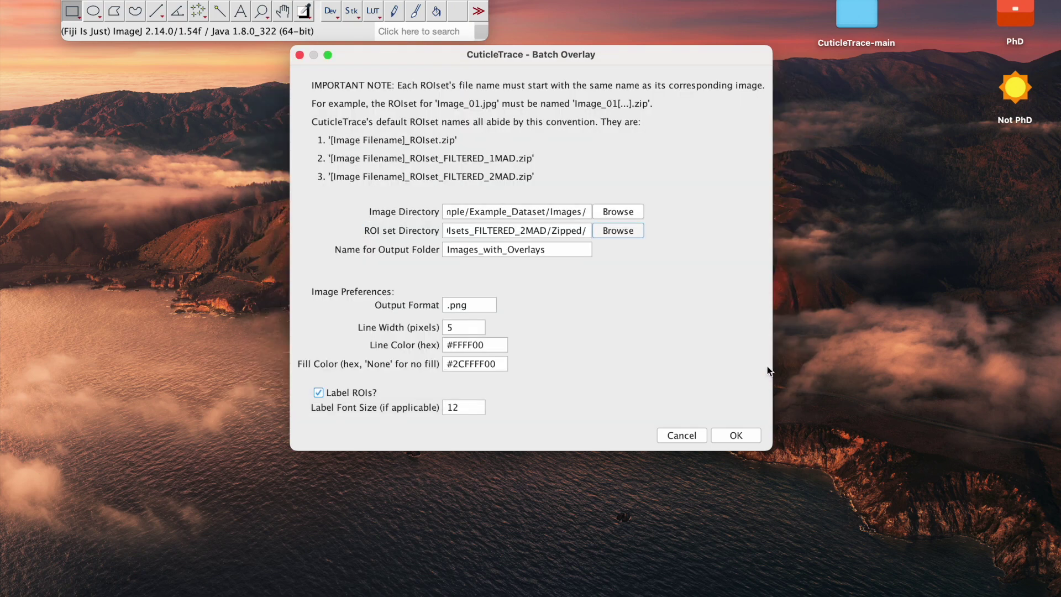
- Name the output folder Images_with_Overlays_2MAD and run the batch overlay
click(579, 255)
click(566, 250)
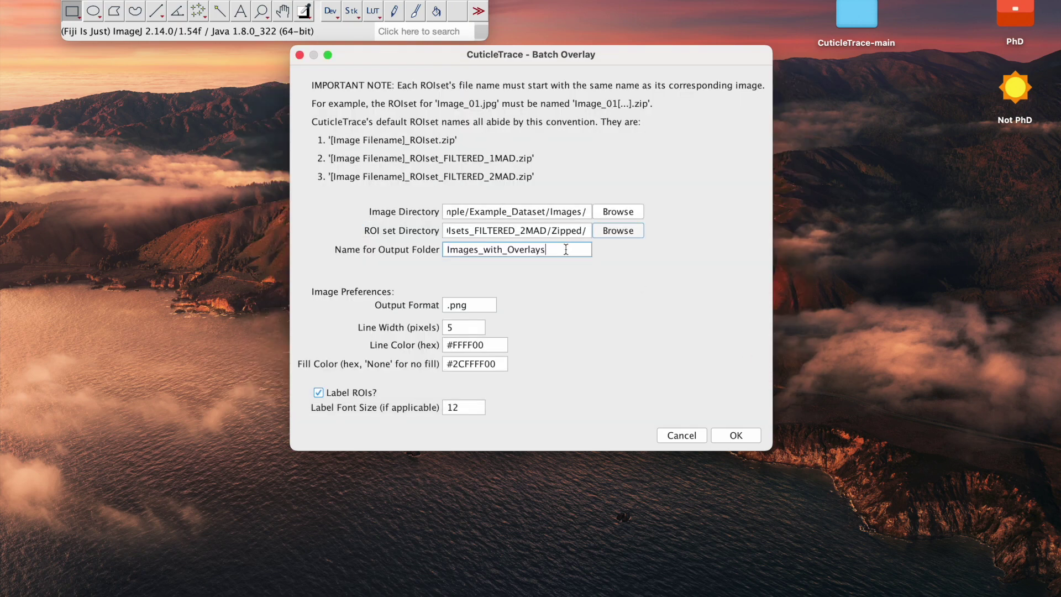
text(_)
text(@MAD)
key(BackSpace)
key(BackSpace)
key(BackSpace)
key(BackSpace)
text(2MAD)
click(472, 307)
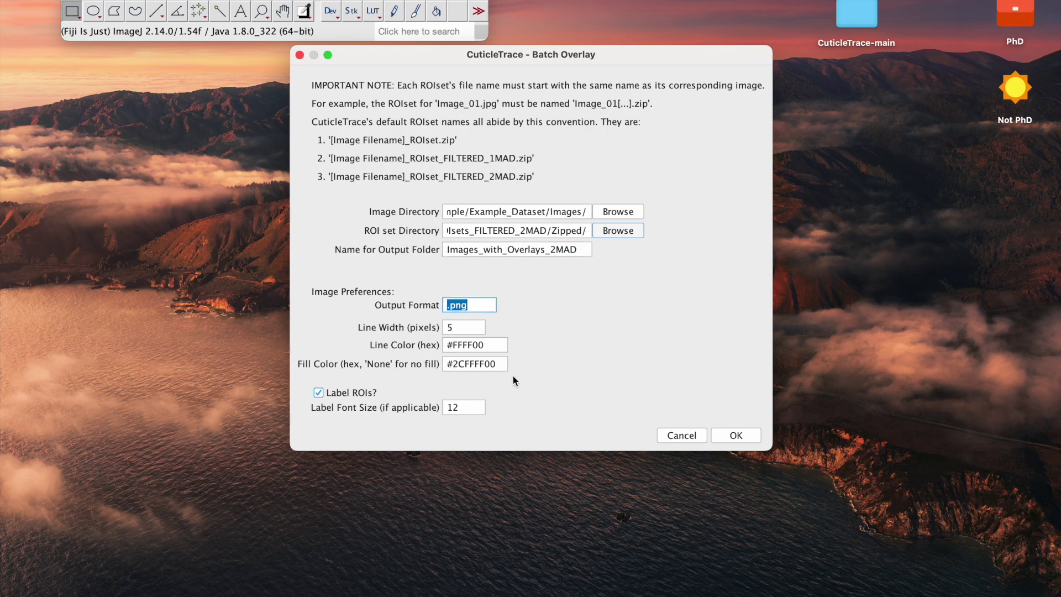
click(732, 433)
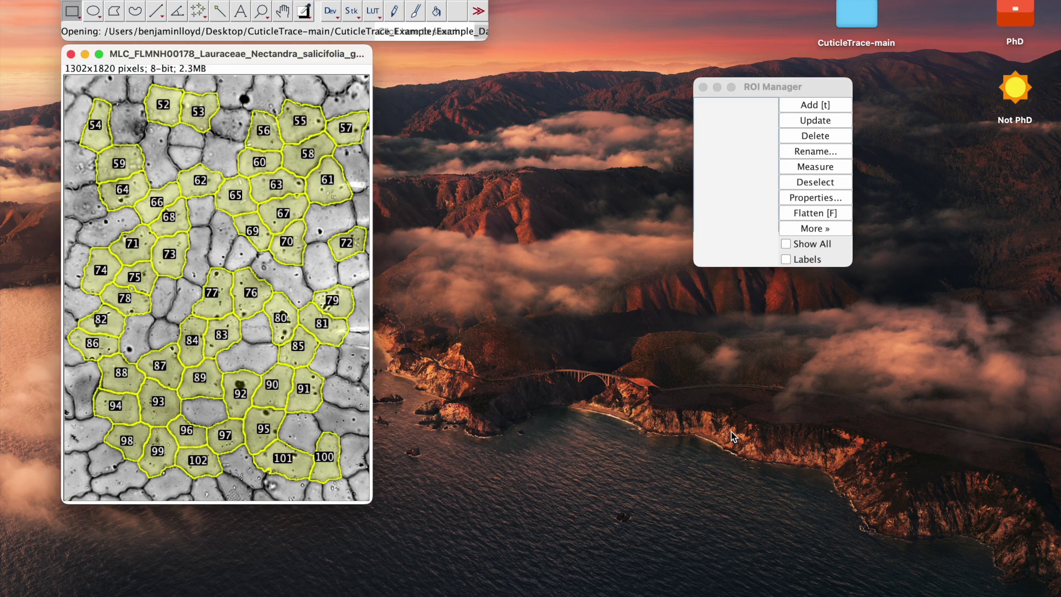
- Switch to Finder and preview the overlay PNG images in the Images_with_Overlays_2MAD folder one after another
key(ctrl+Right)
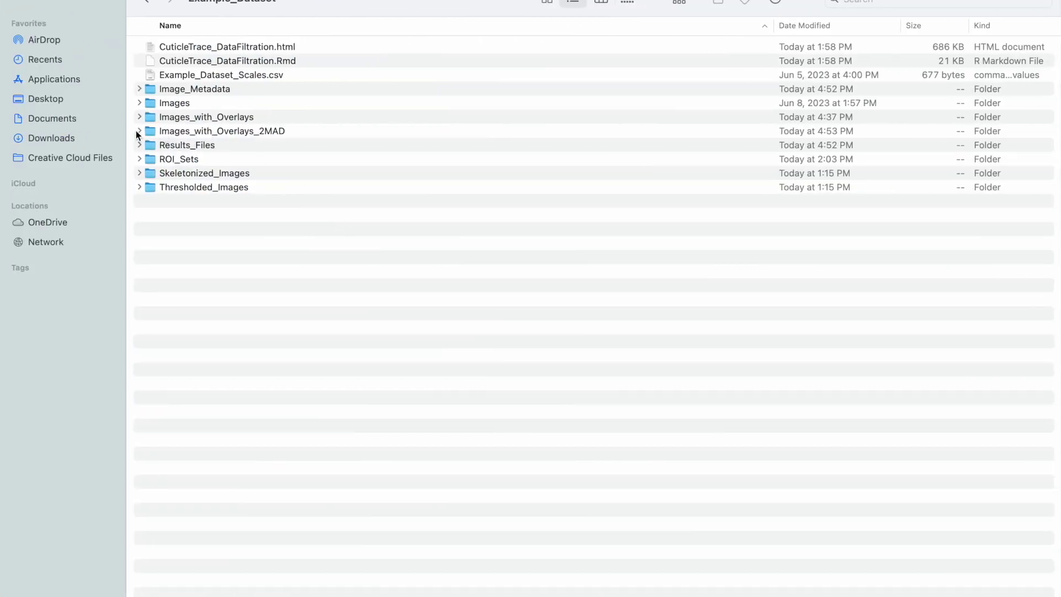
click(138, 131)
click(212, 150)
key(space)
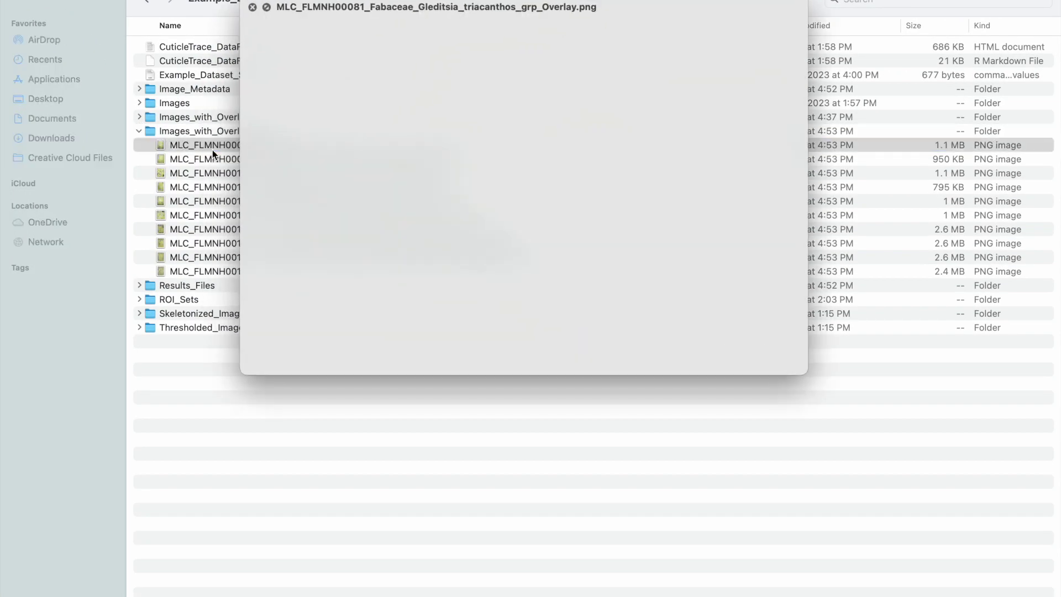
key(Down)
key(Down)
key(Down)
key(Down)
key(Down)
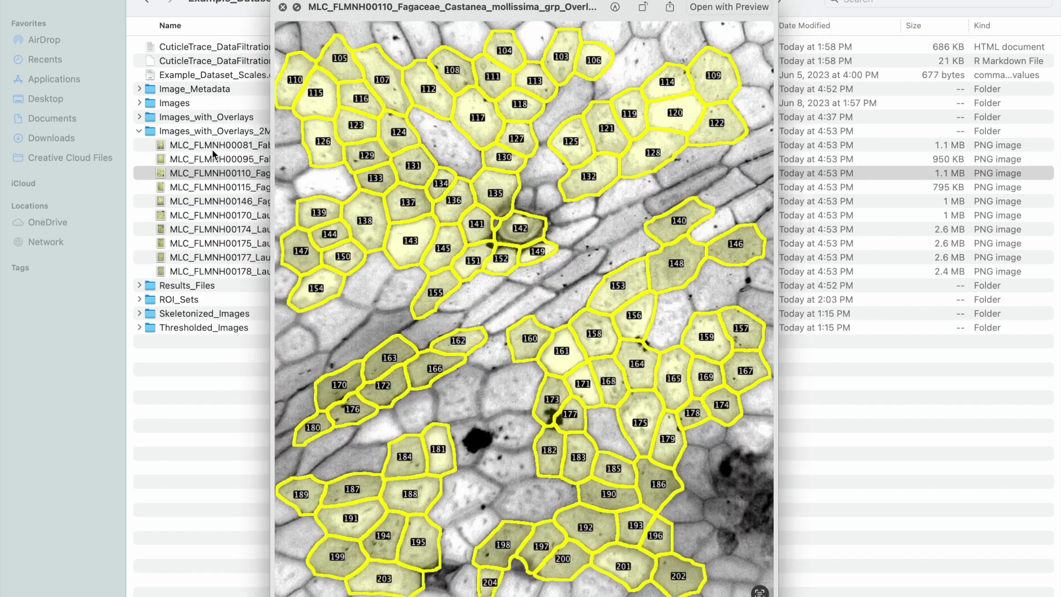
key(Down)
key(Down)
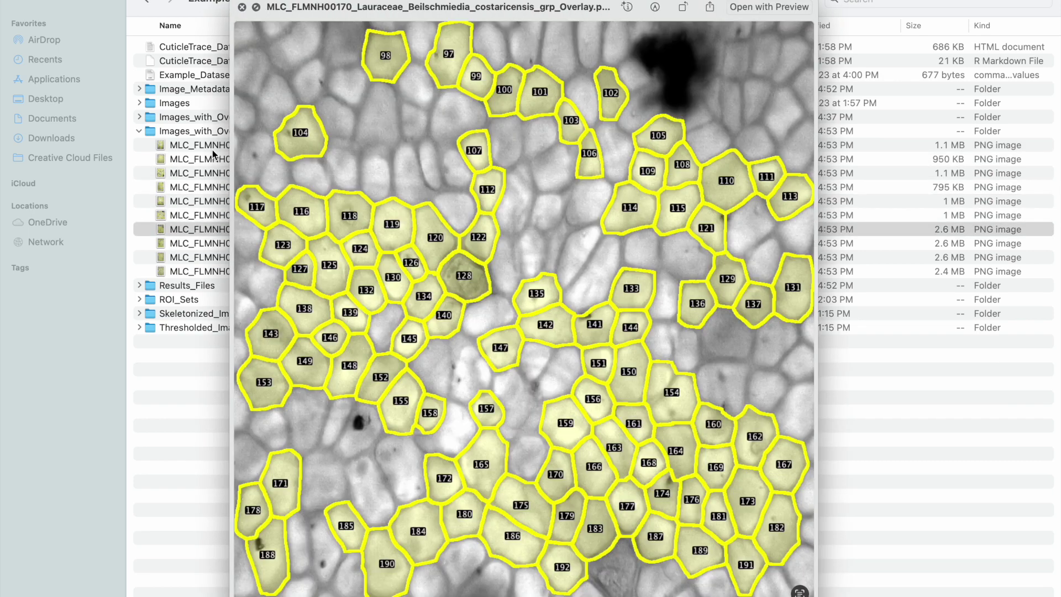
key(Down)
key(Down)
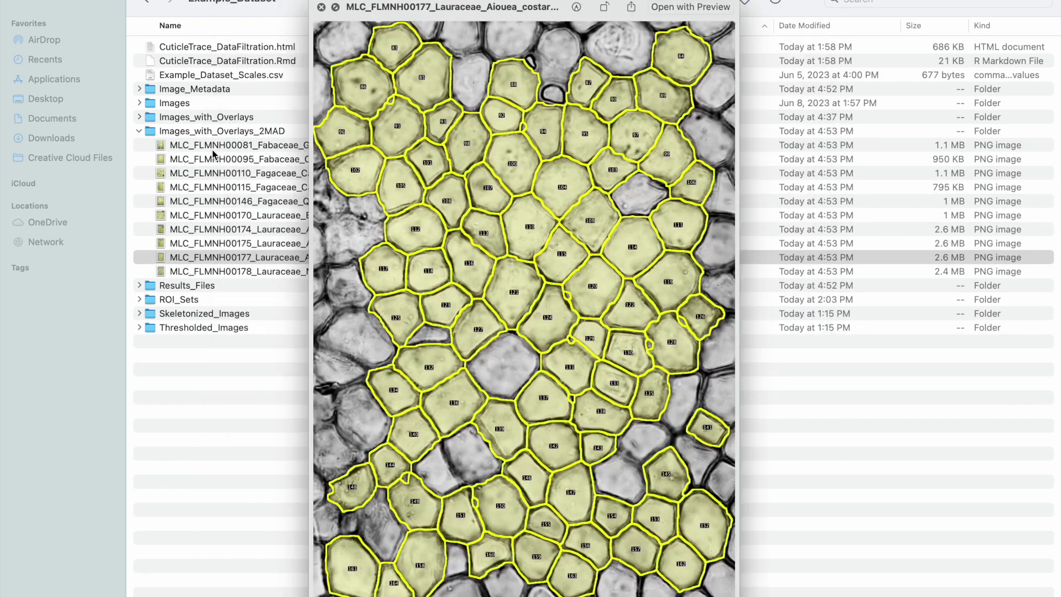
key(space)
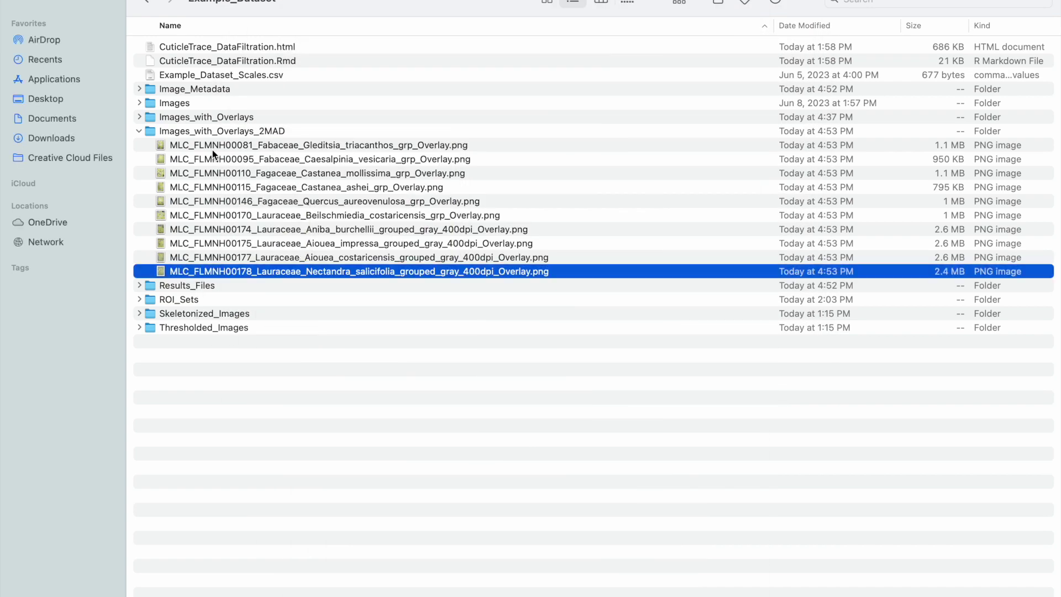
click(139, 131)
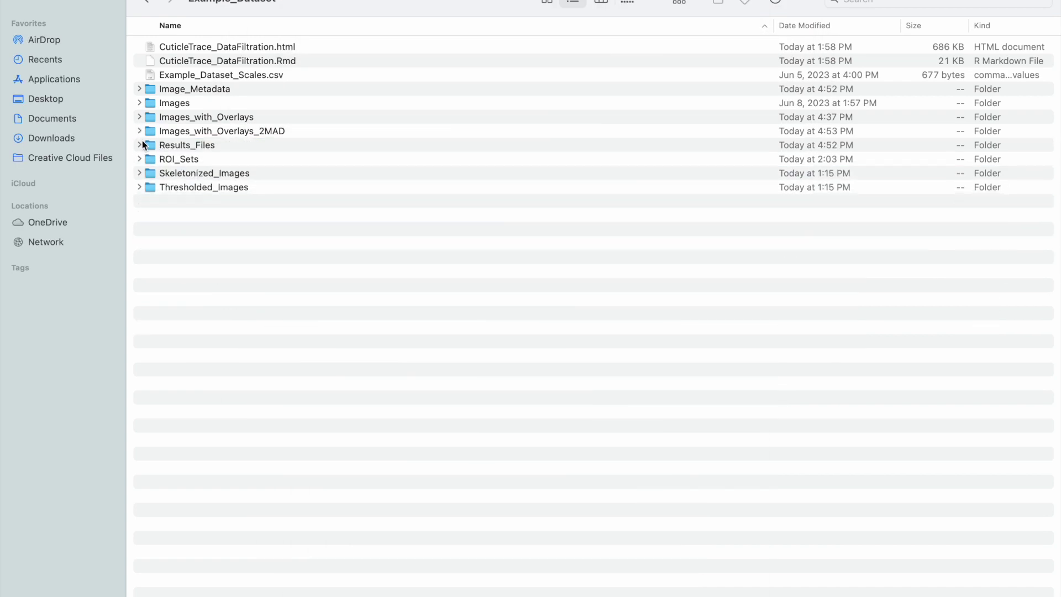
- Preview the first three trimmed CSV files in 2MAD_Trimmed_Results, inside the Results_Reformatted folder of Results_Files
click(141, 144)
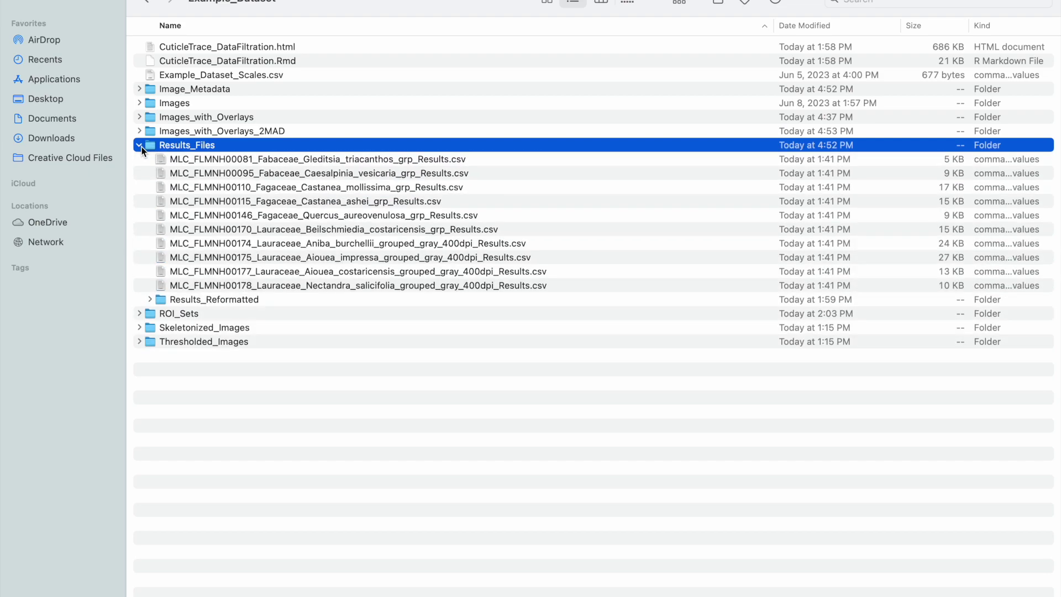
click(149, 299)
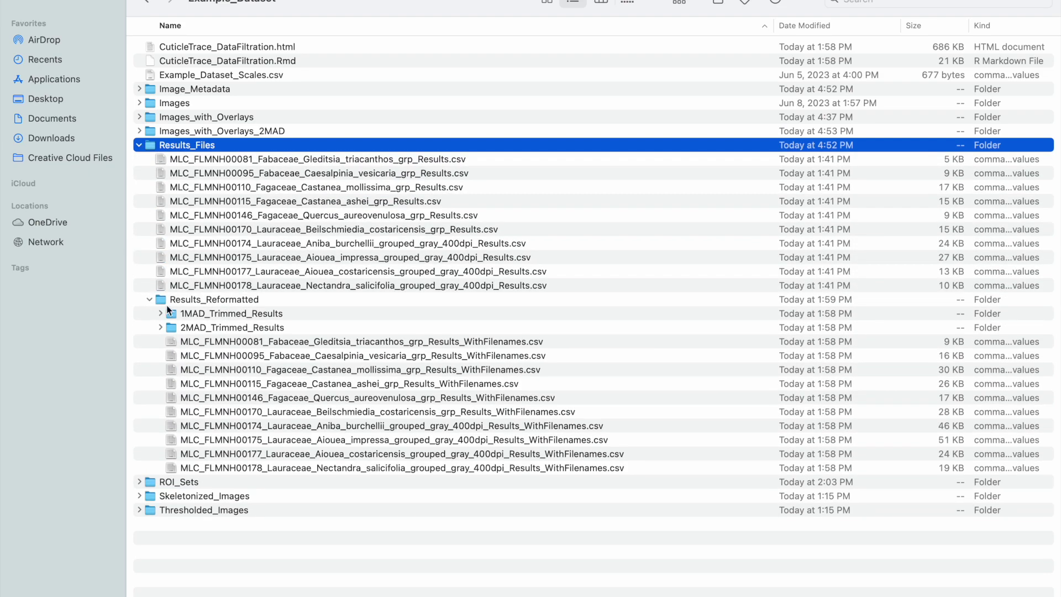
click(160, 328)
click(244, 342)
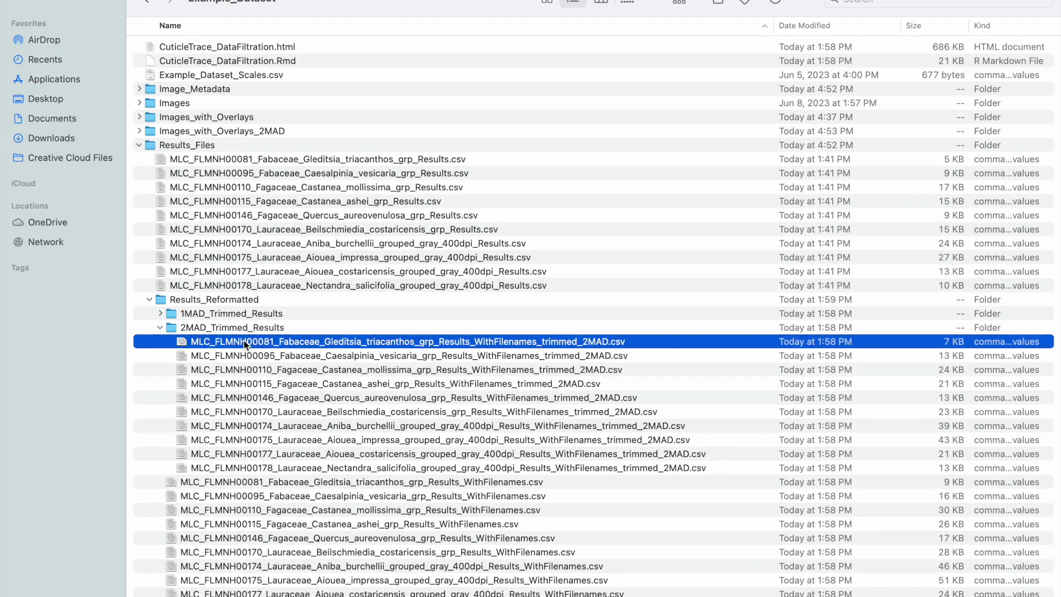
key(space)
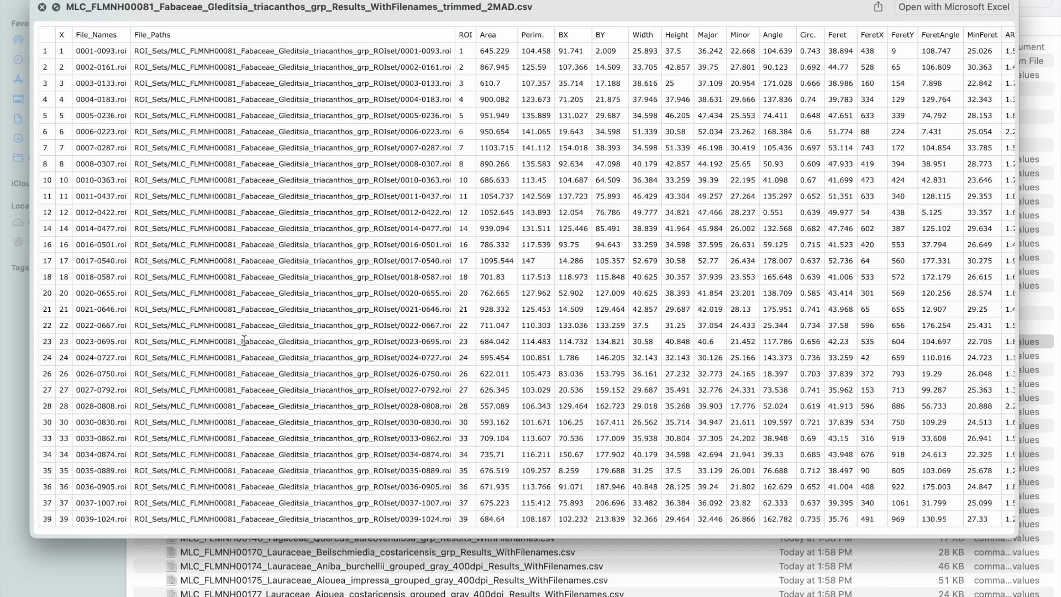
key(Down)
key(Down)
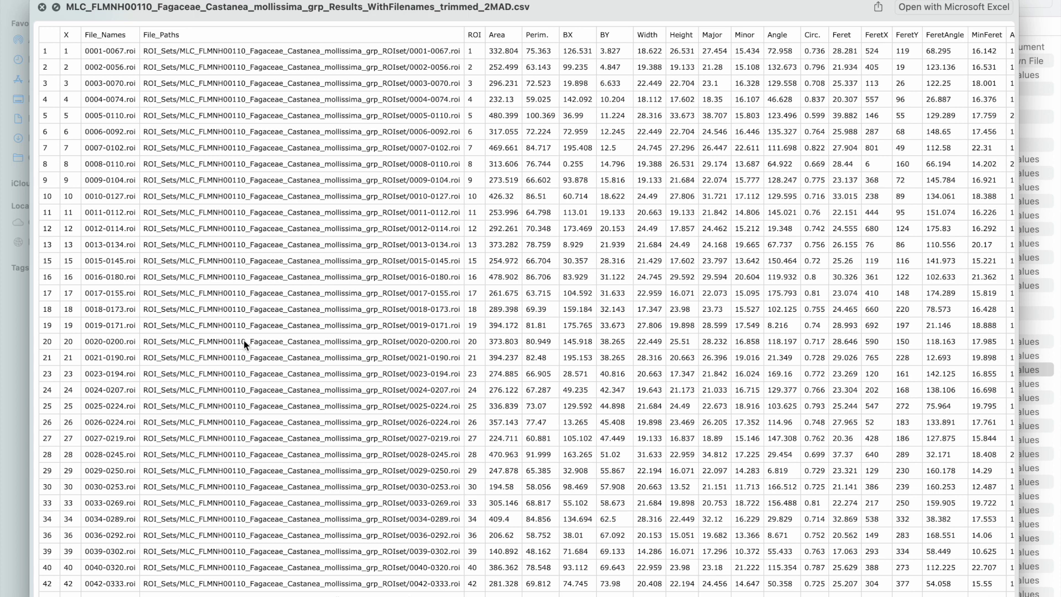
key(space)
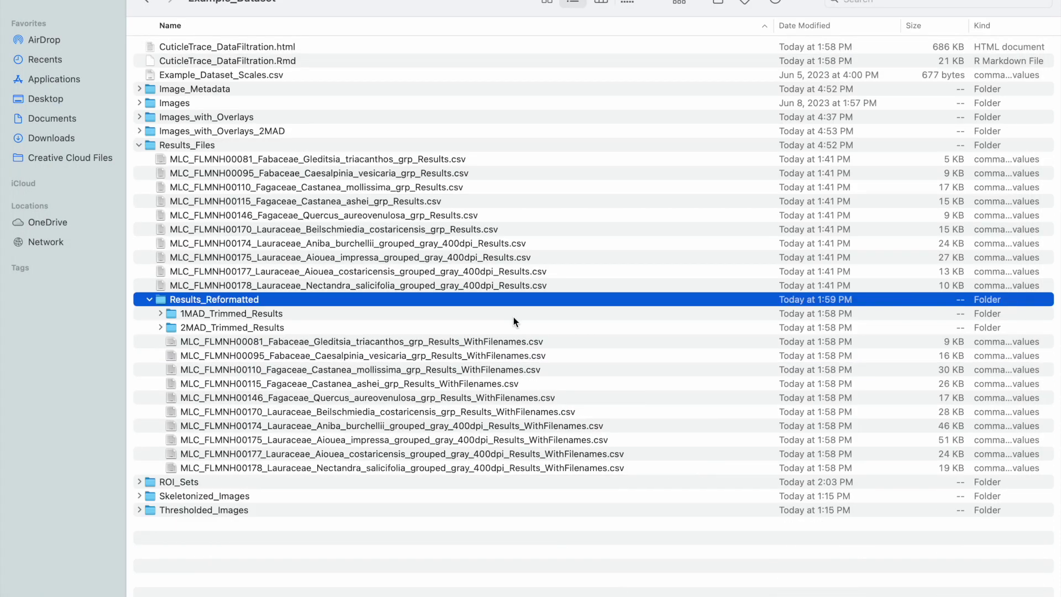